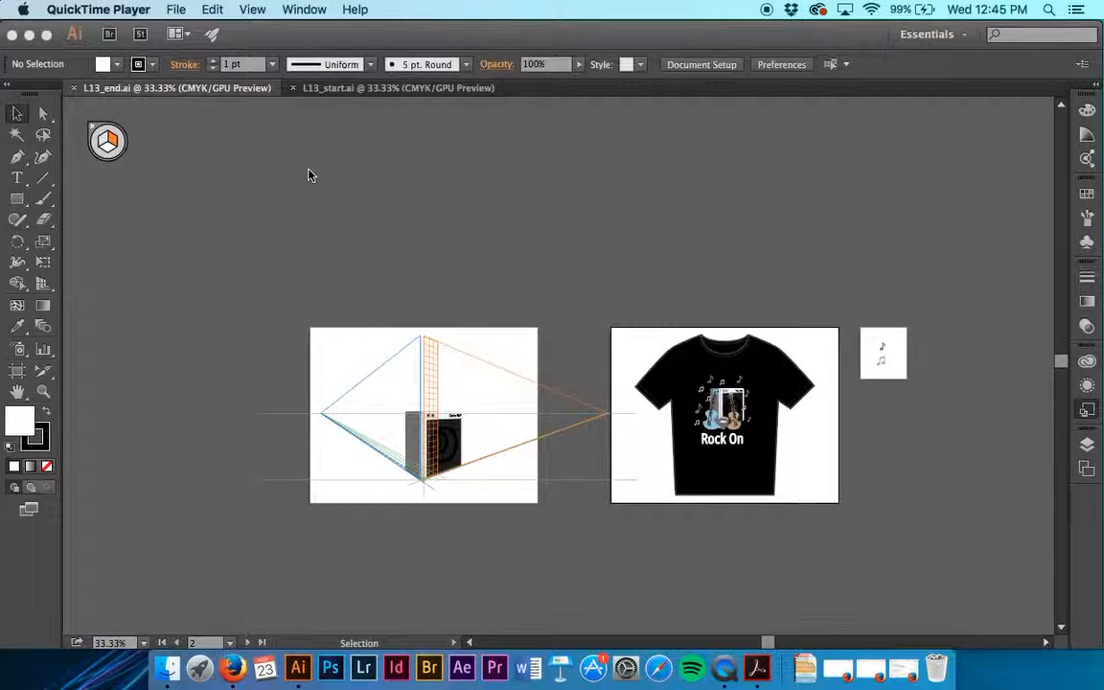
Look over the finished artboards in L13_end.ai and switch to the L13_start.ai document
scroll(307, 175, "right", 5)
scroll(308, 175, "down", 1)
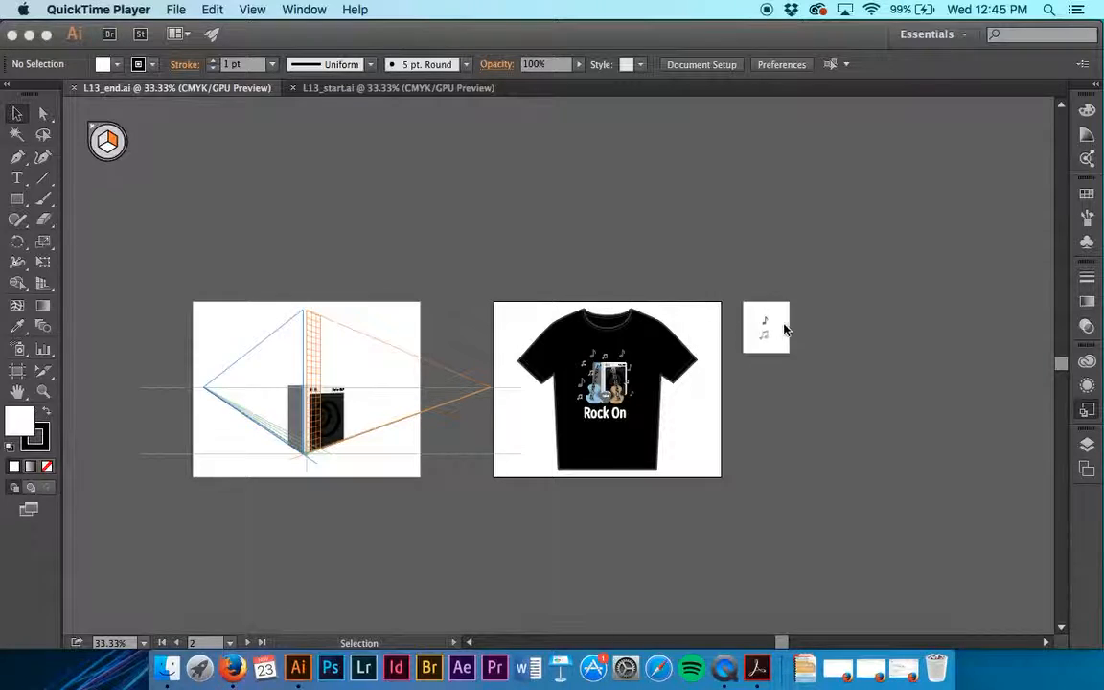
left_click(380, 93)
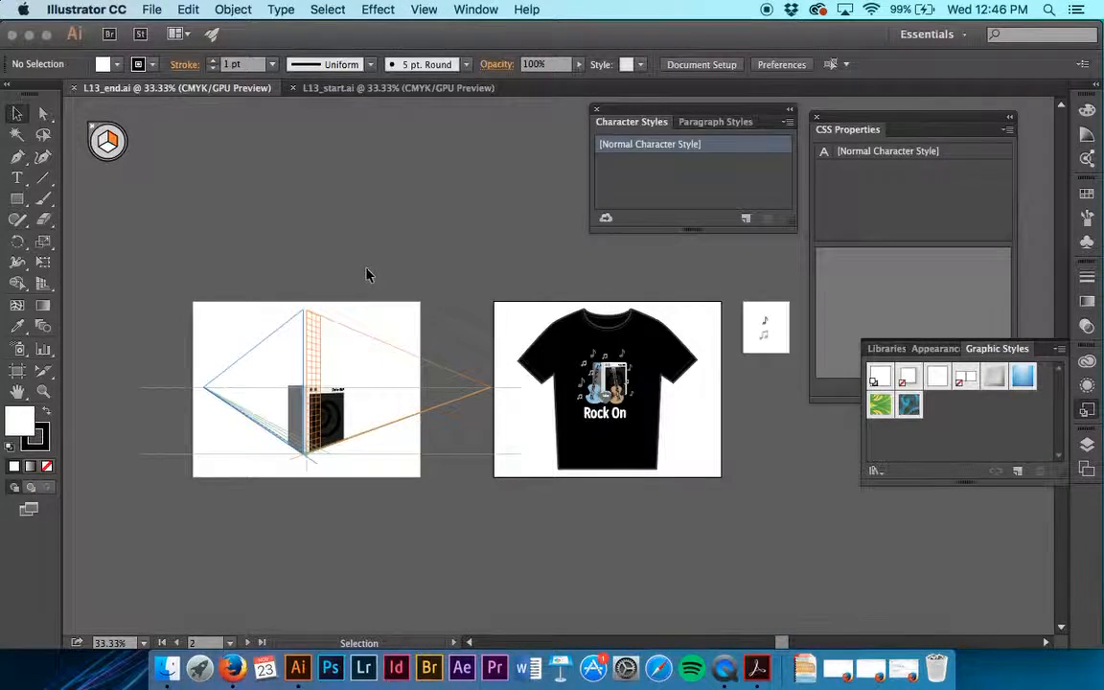
left_click(350, 90)
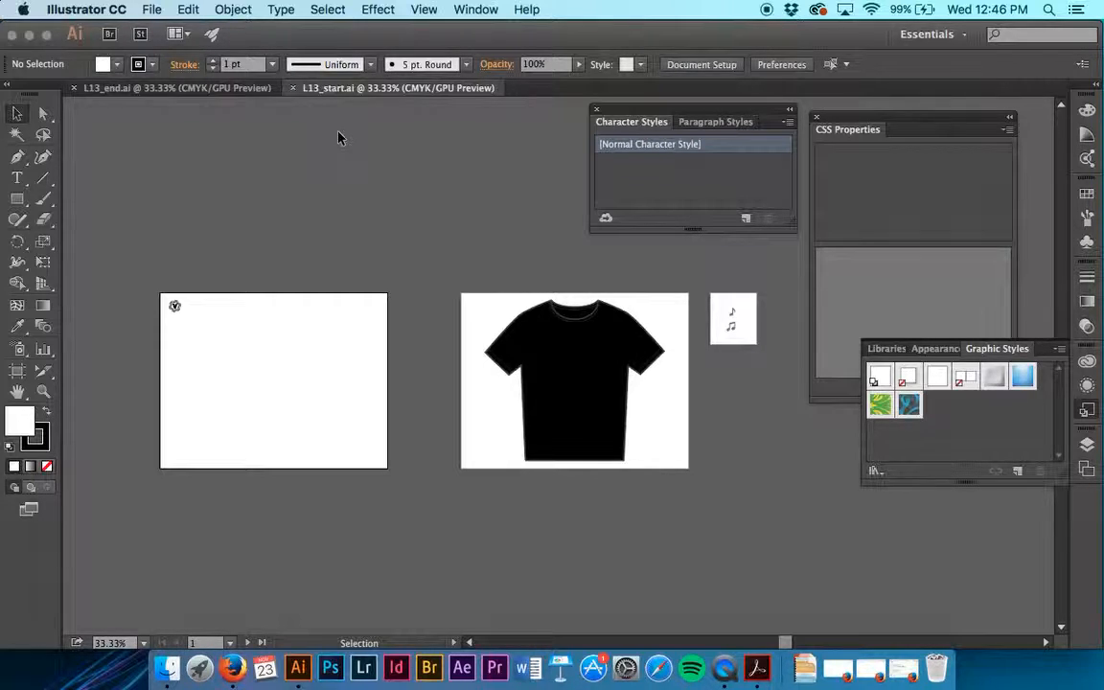
Save the start file in the Lesson13 folder under the author's surname followed by "-TShirt-Demo.ai", keeping the default Illustrator options
left_click(151, 10)
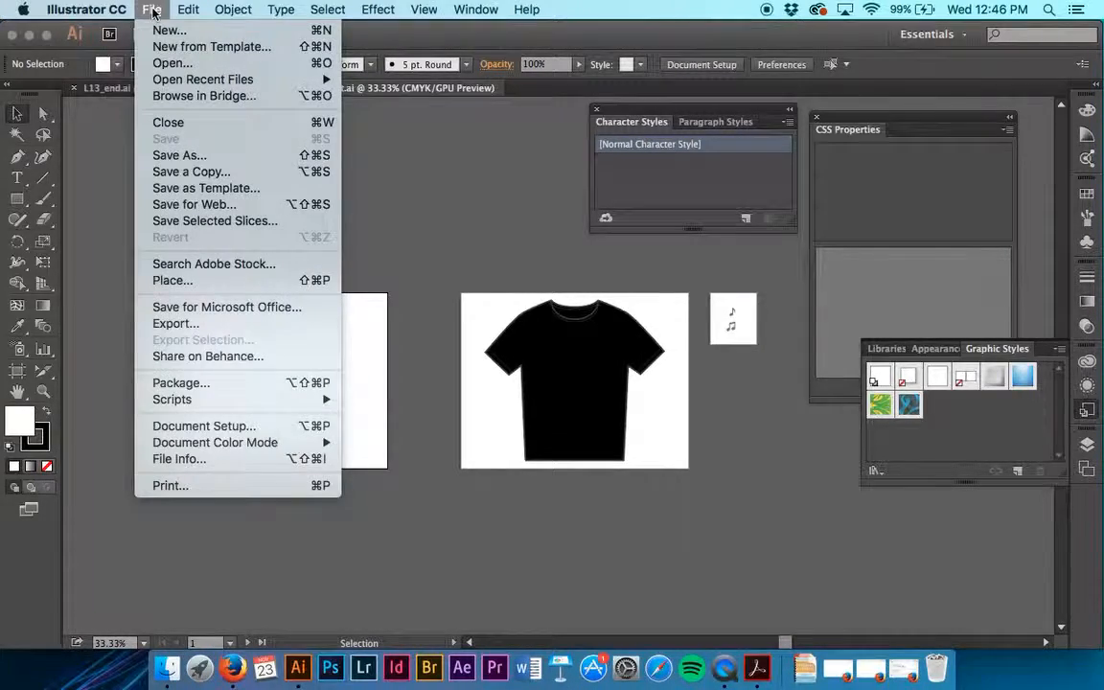
left_click(270, 167)
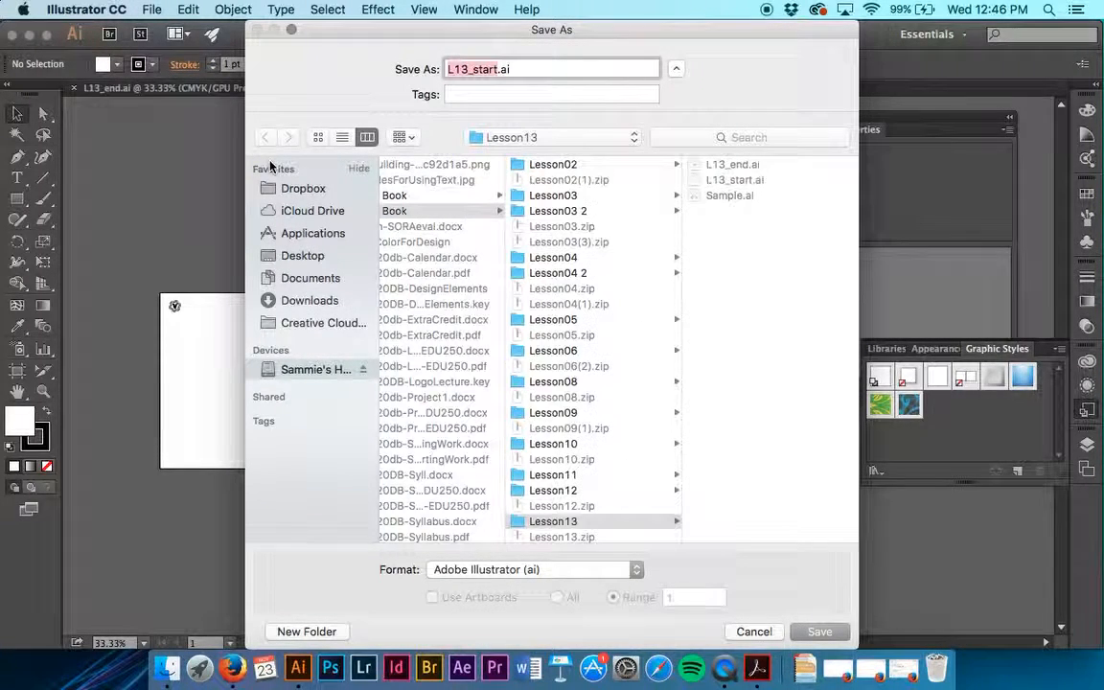
type("Saasen0")
key("BackSpace")
type("-TShirt-Demo")
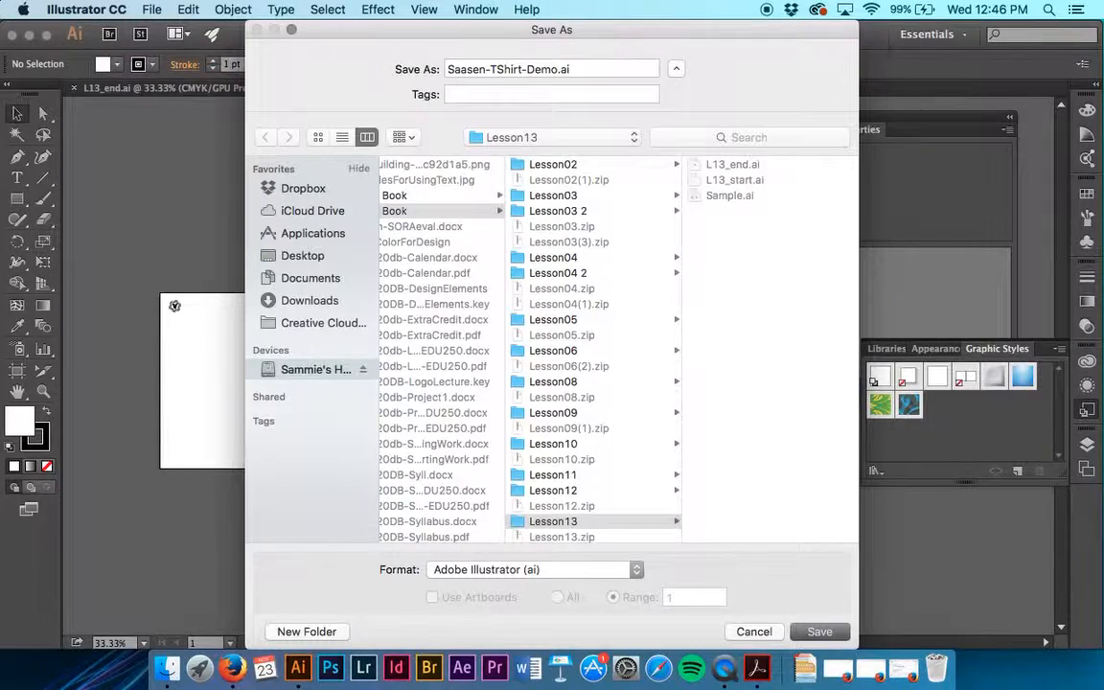
key("Return")
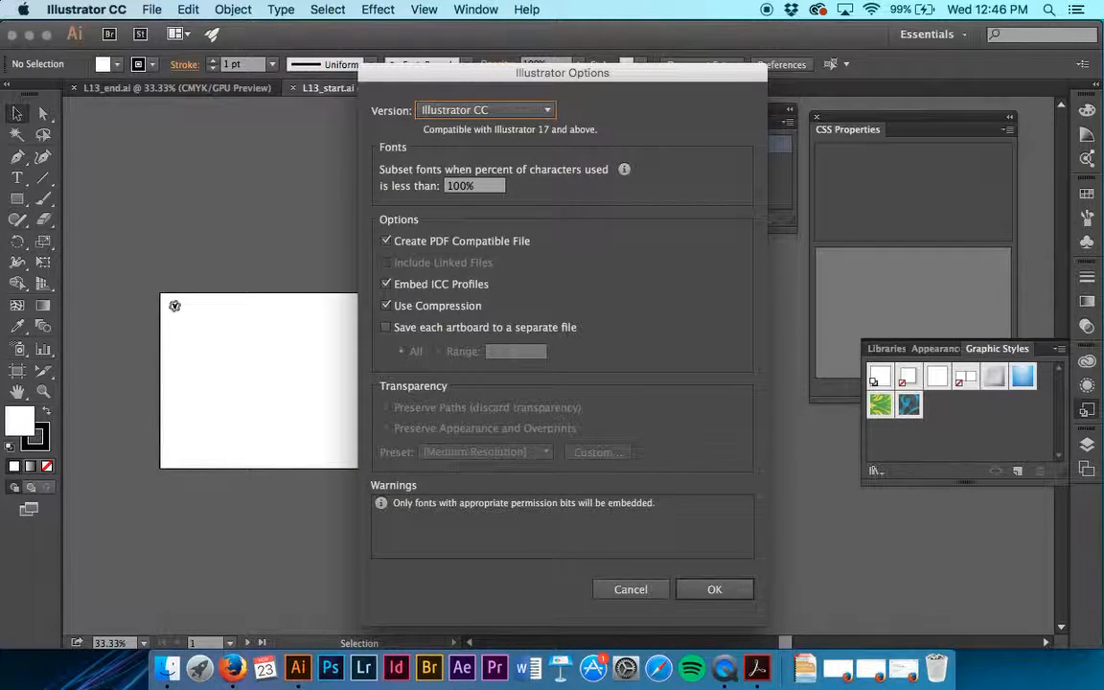
key("Return")
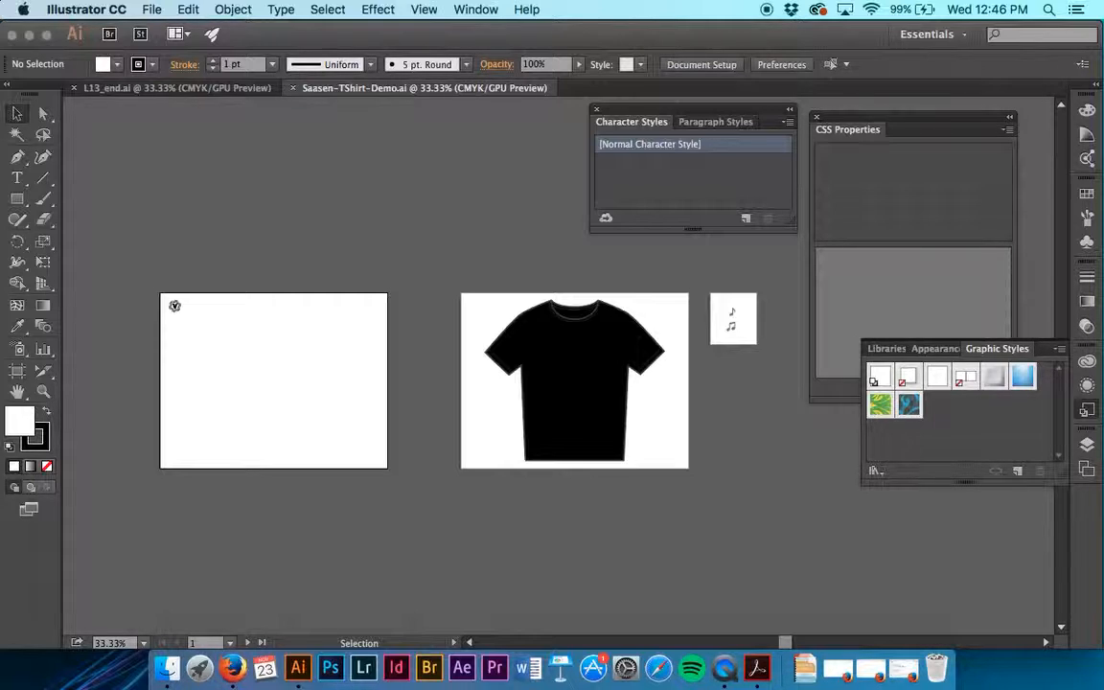
Reset the Essentials workspace to its default layout
left_click(944, 36)
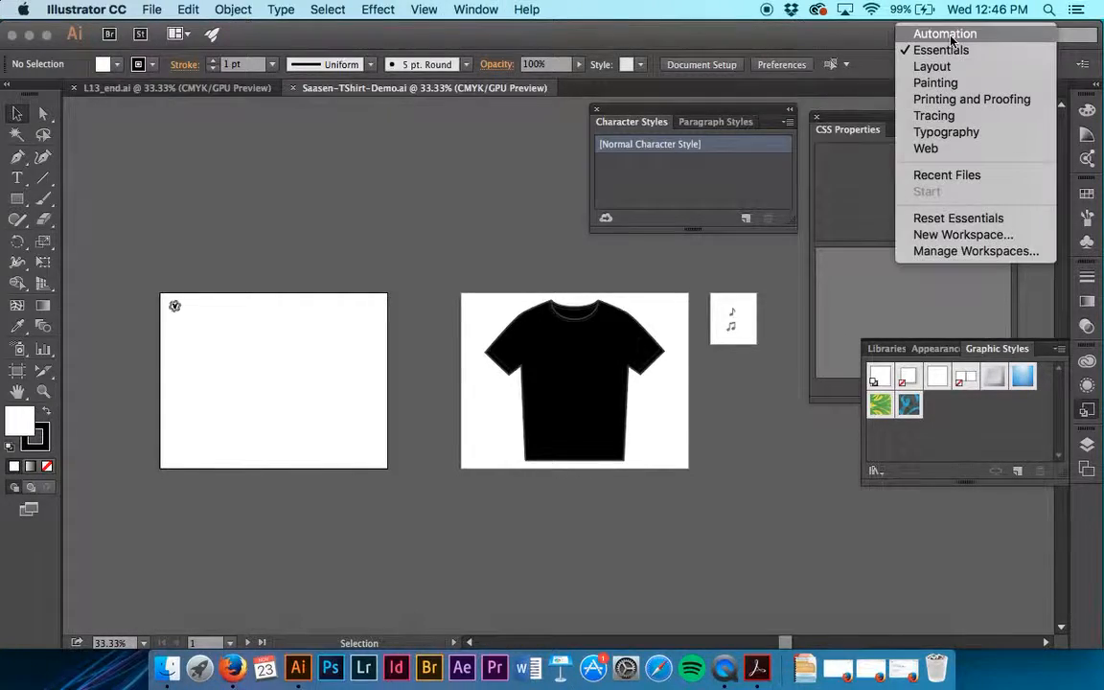
left_click(963, 218)
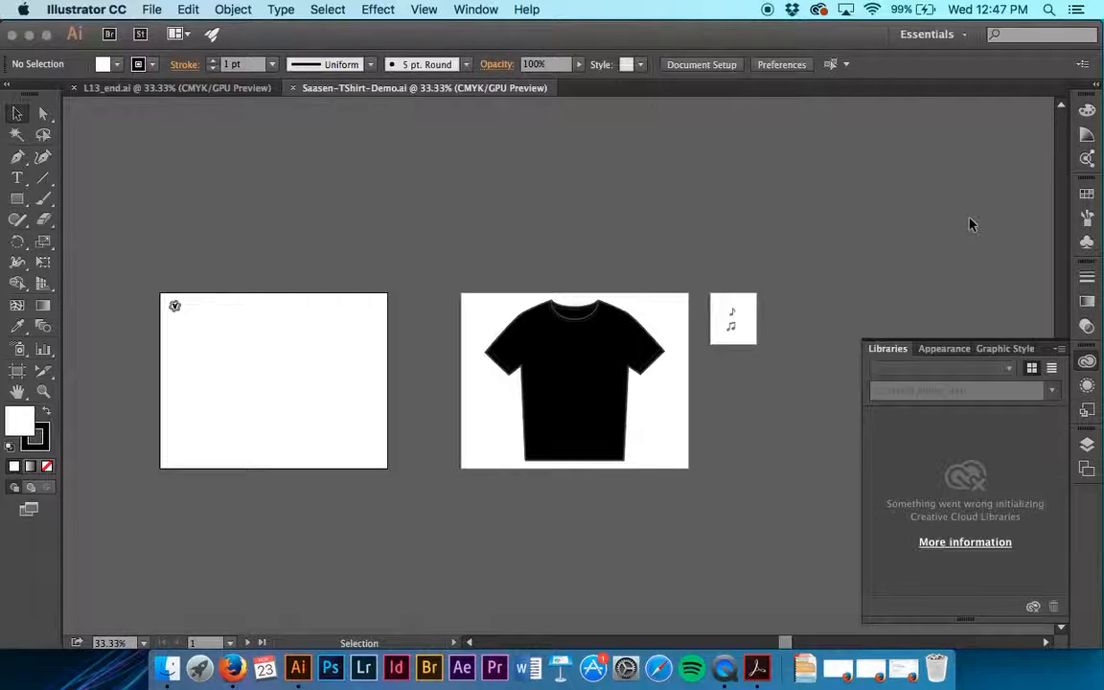
Fit the T-Shirt artboard in the document window and show the document's layers
left_click(487, 8)
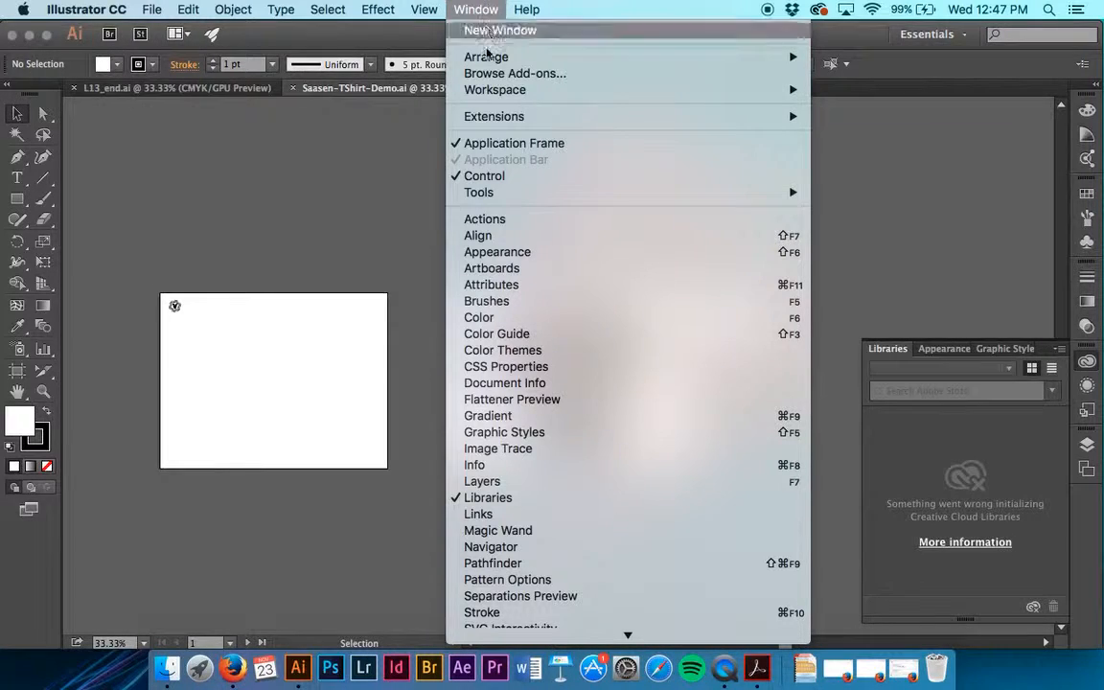
left_click(552, 269)
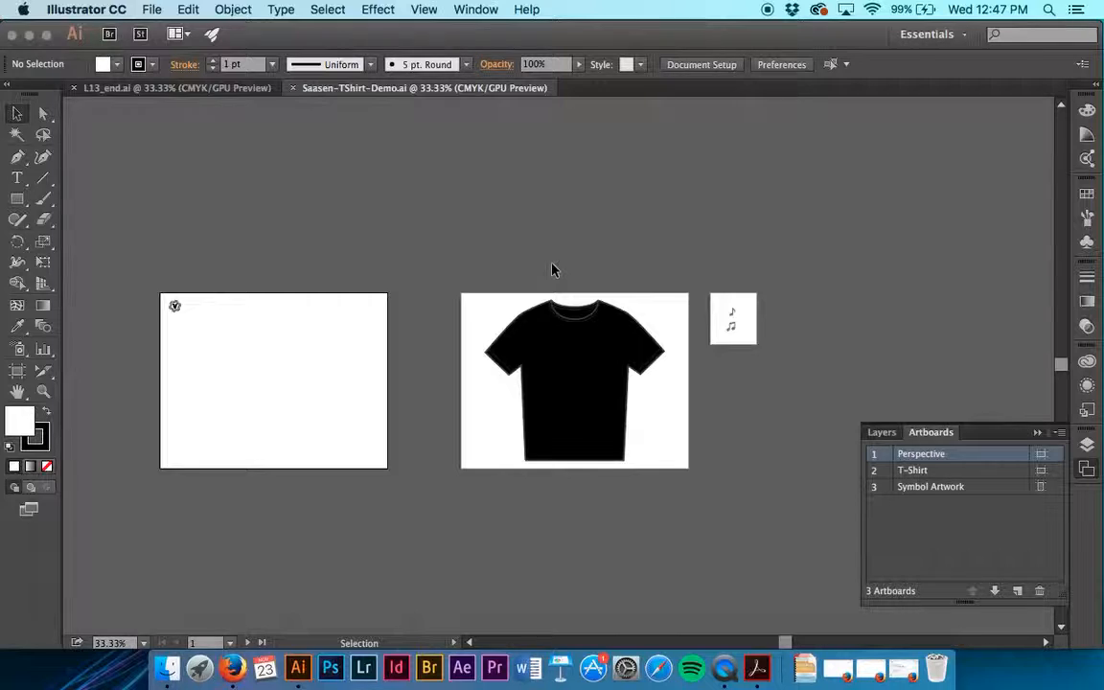
double_click(890, 471)
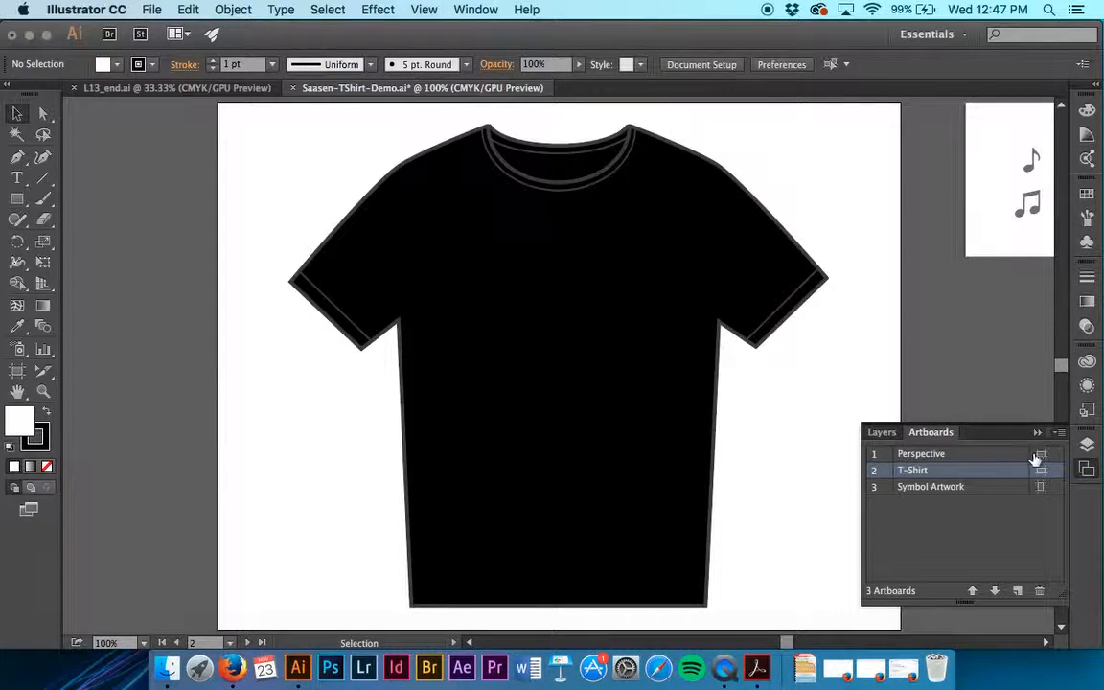
left_click(888, 432)
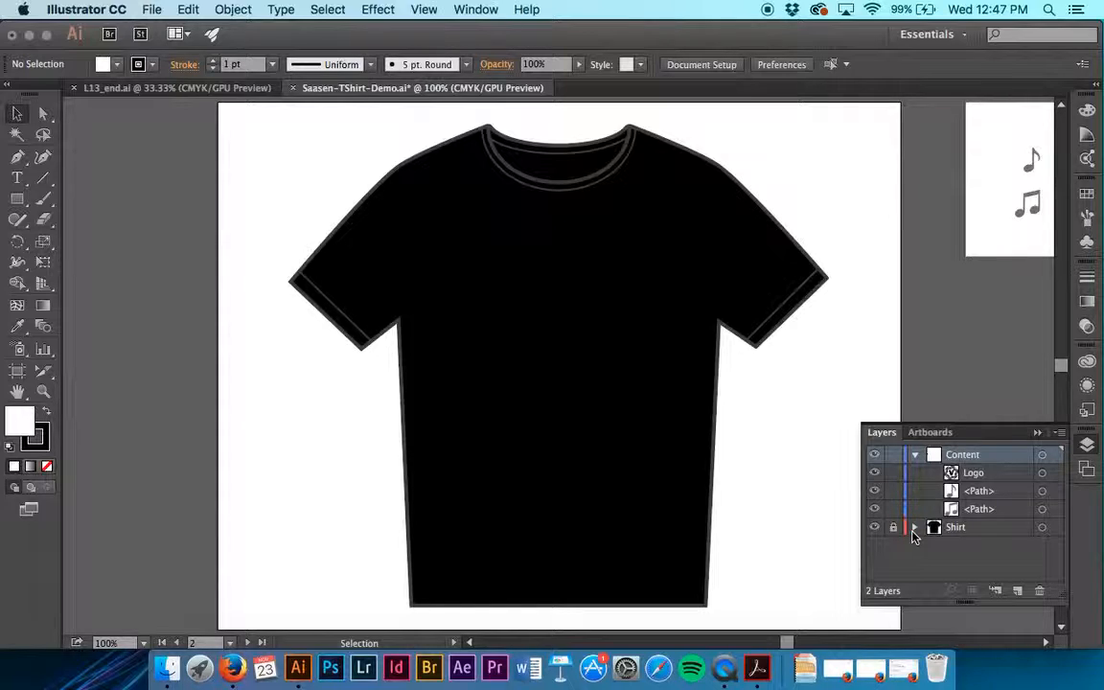
Add the Guitar symbol from the Tiki symbol library to the document's symbols and close the library
left_click(1089, 241)
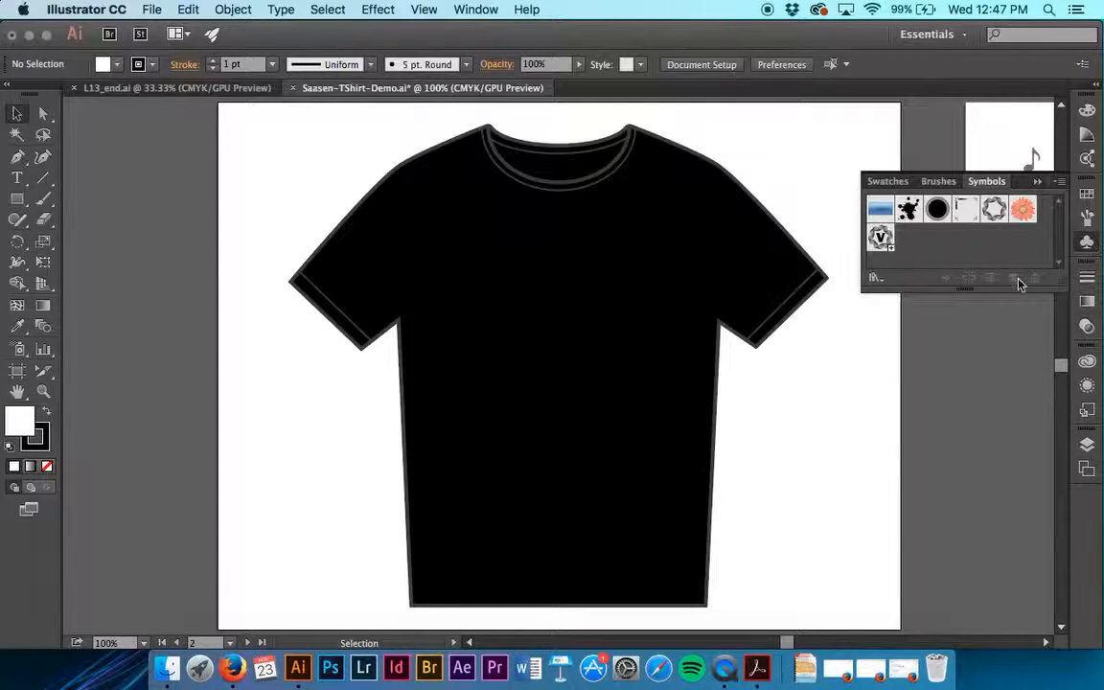
left_click(880, 279)
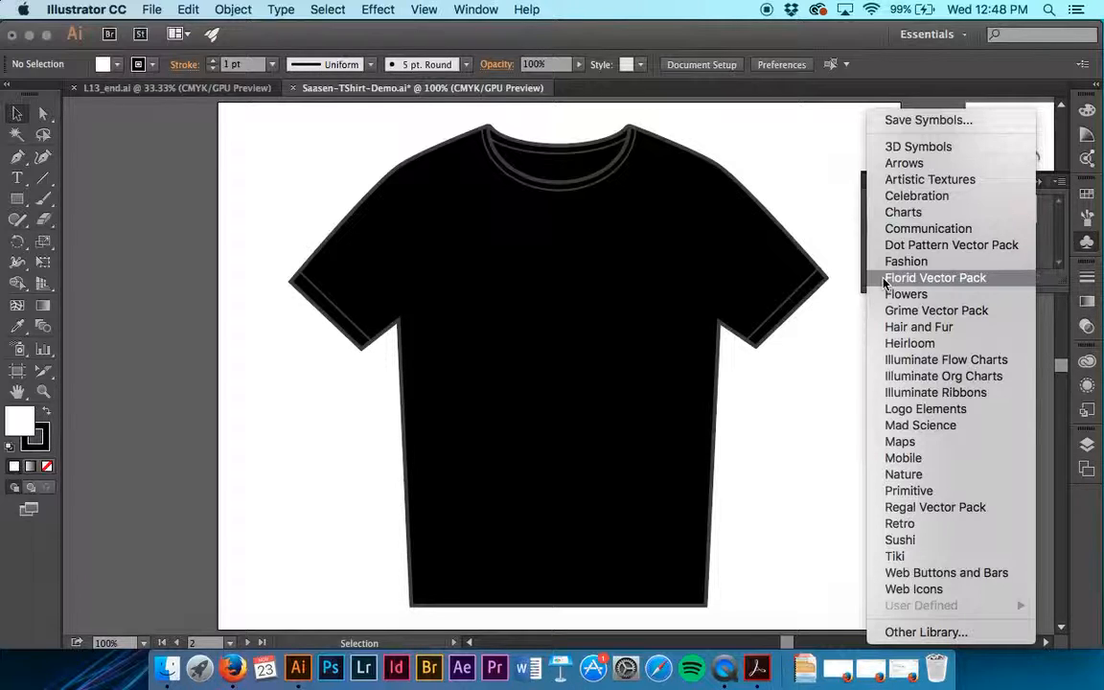
left_click(922, 555)
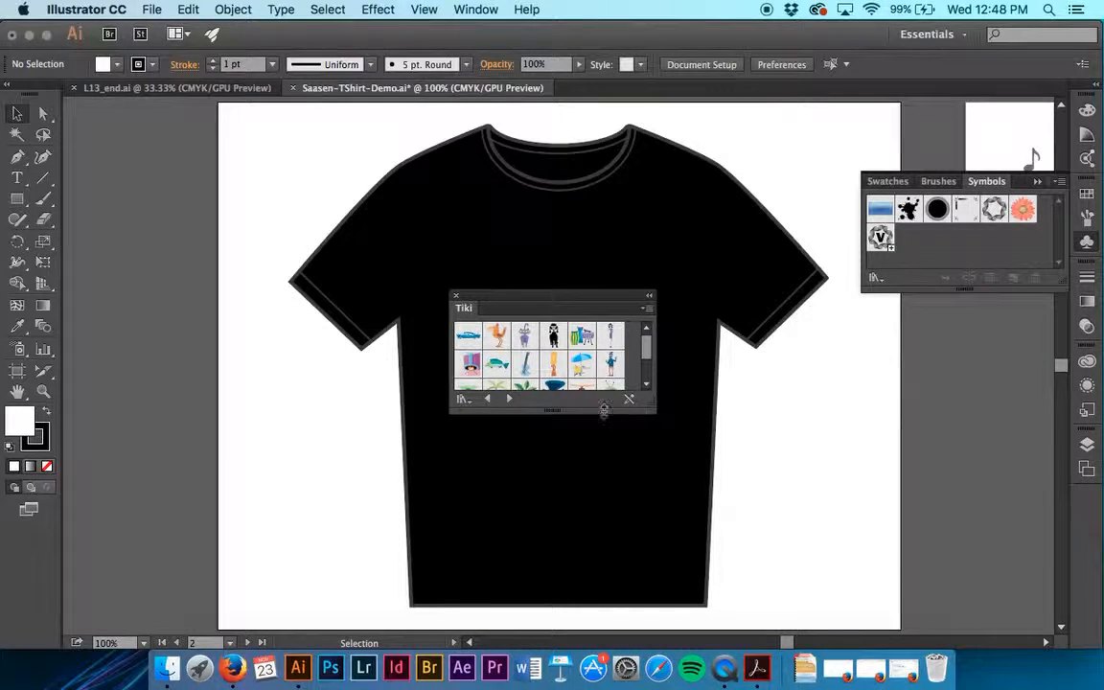
left_click_drag(564, 307, 946, 321)
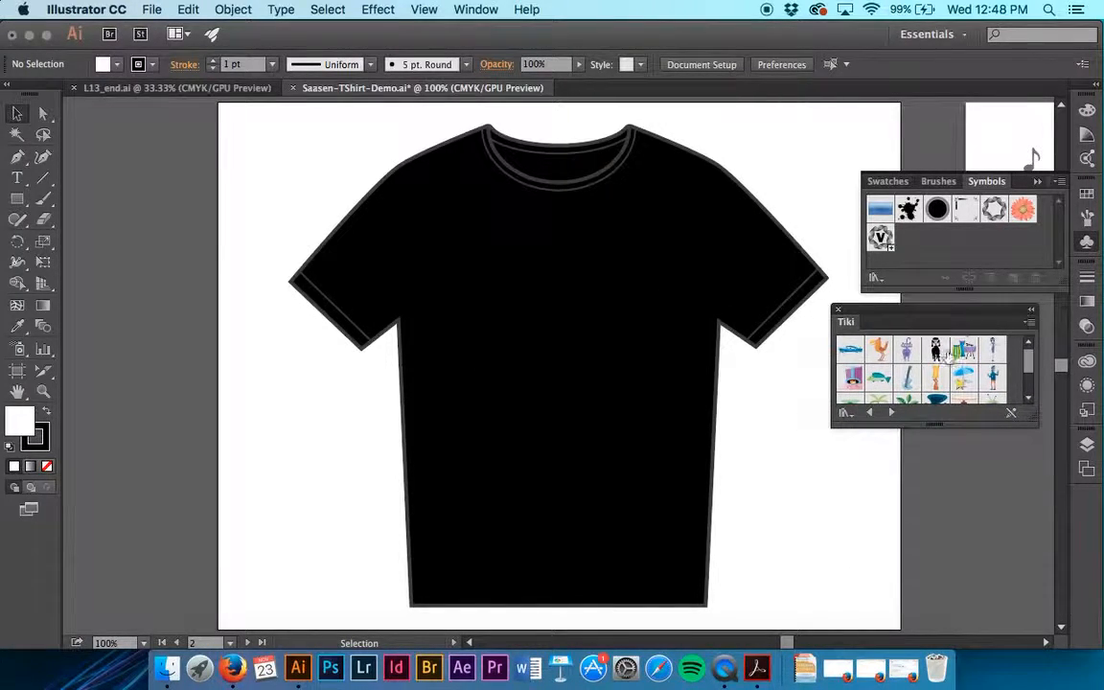
left_click_drag(937, 425, 933, 507)
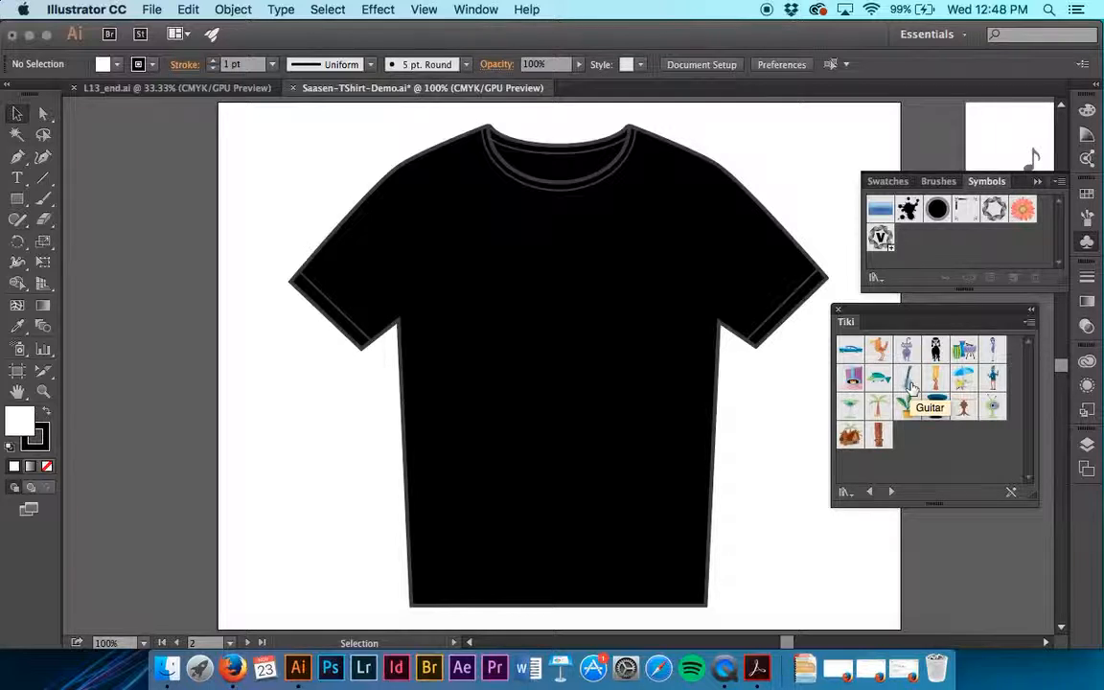
left_click_drag(910, 383, 927, 237)
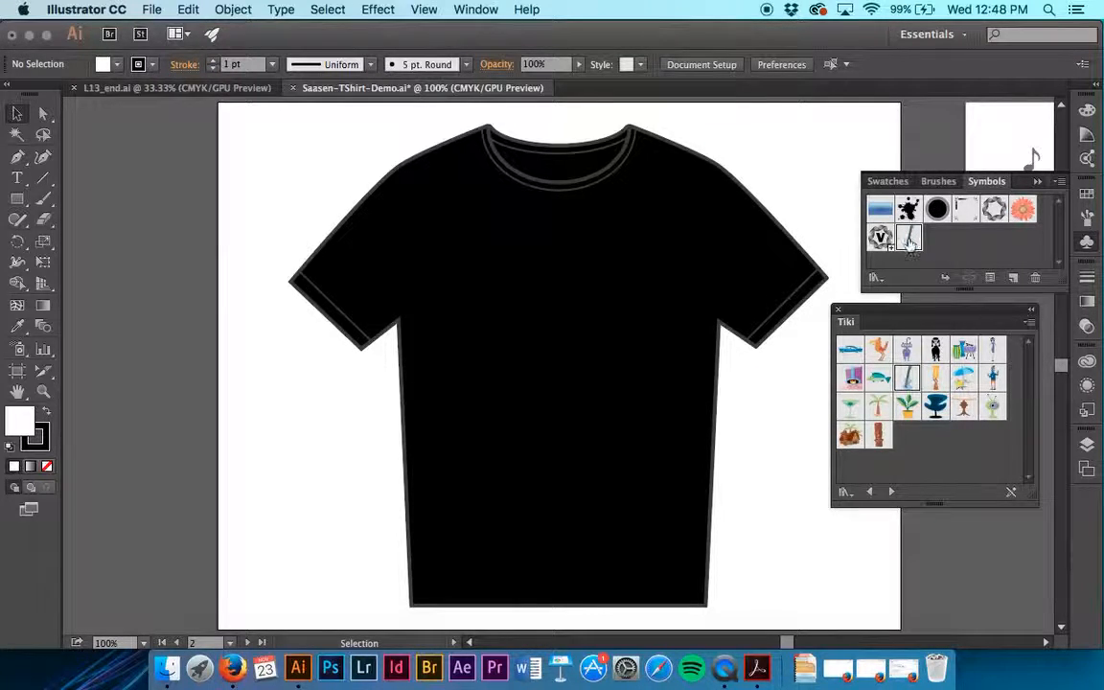
left_click(836, 311)
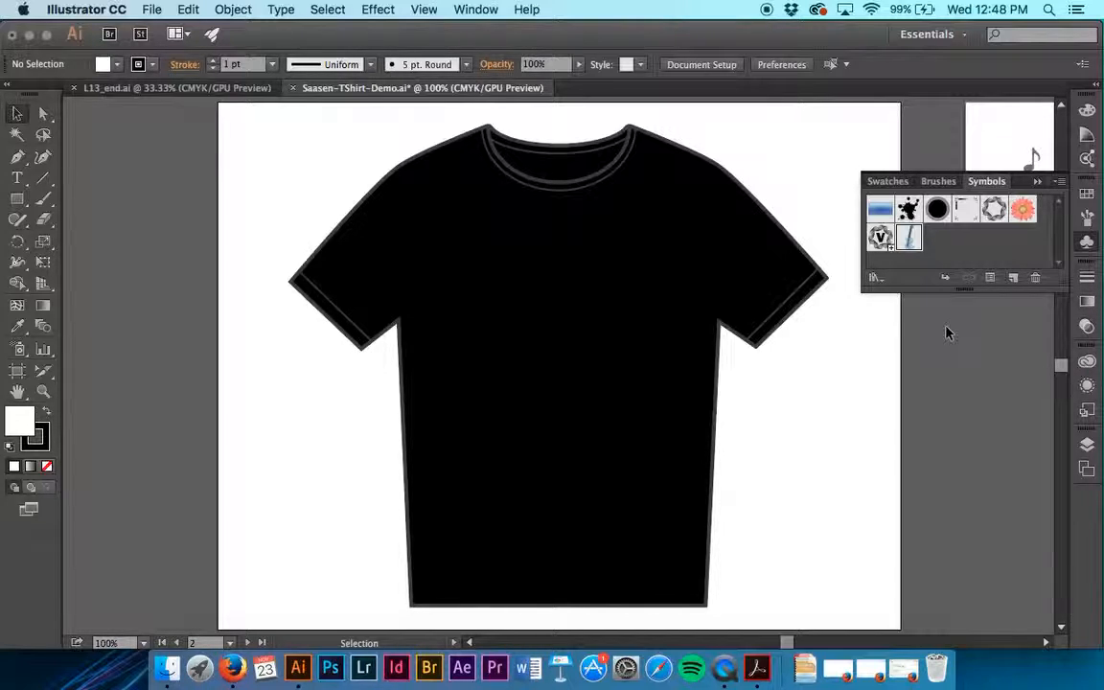
Place two instances of the Guitar symbol side by side on the chest of the T-shirt
left_click_drag(910, 237, 492, 325)
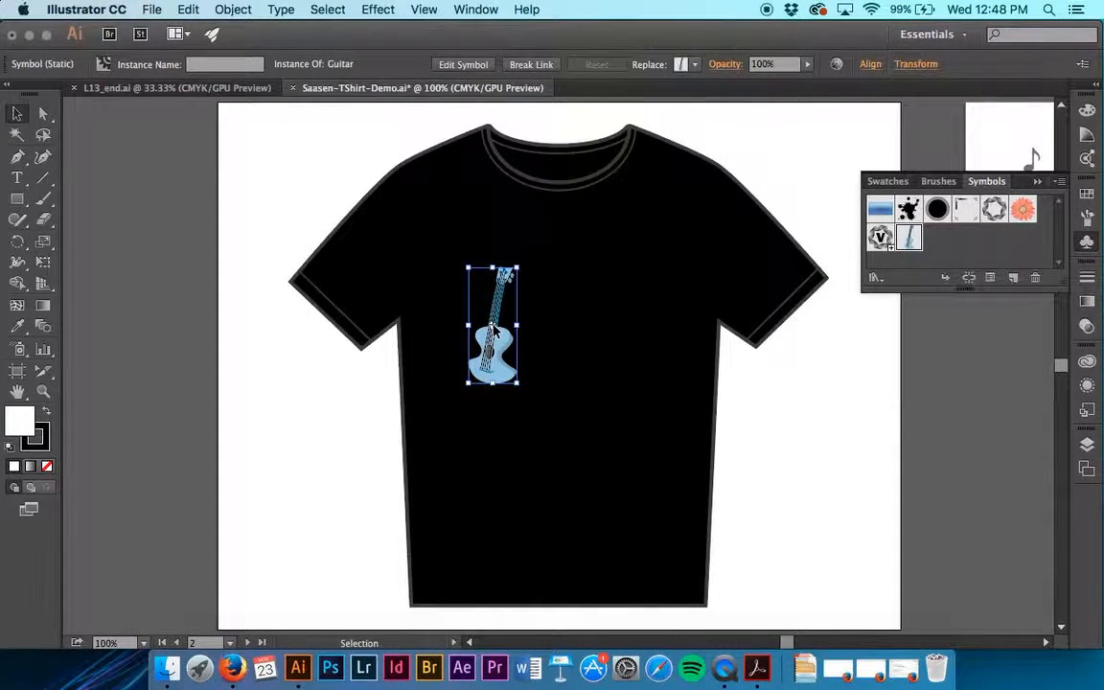
left_click_drag(911, 238, 585, 304)
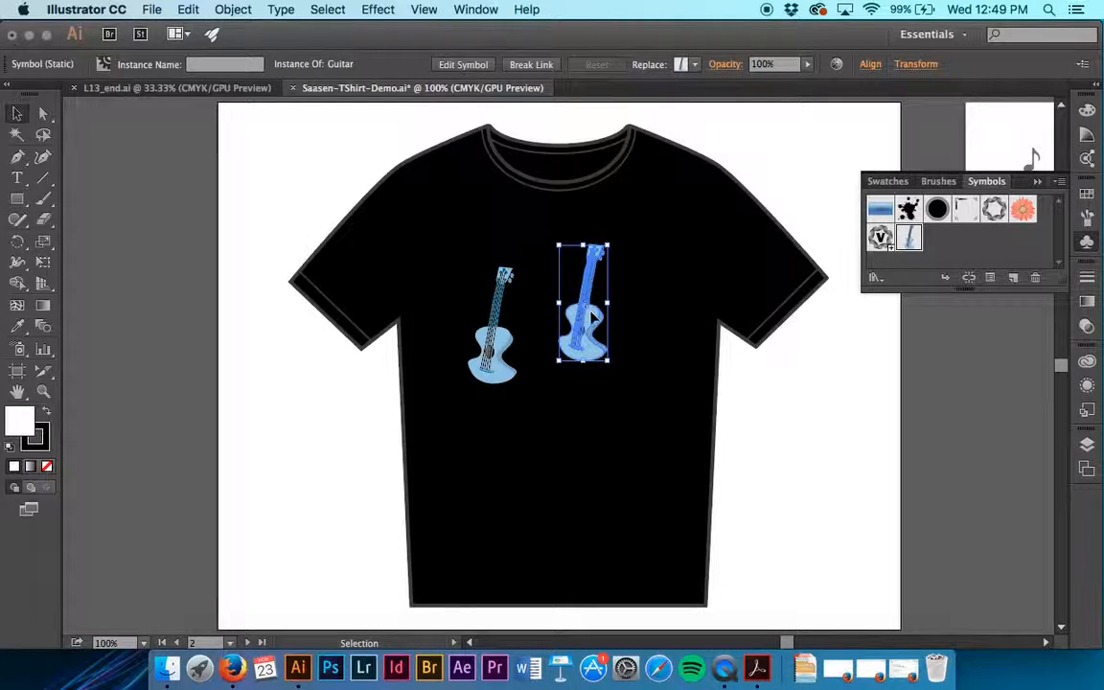
left_click_drag(597, 277, 533, 341)
left_click(603, 347)
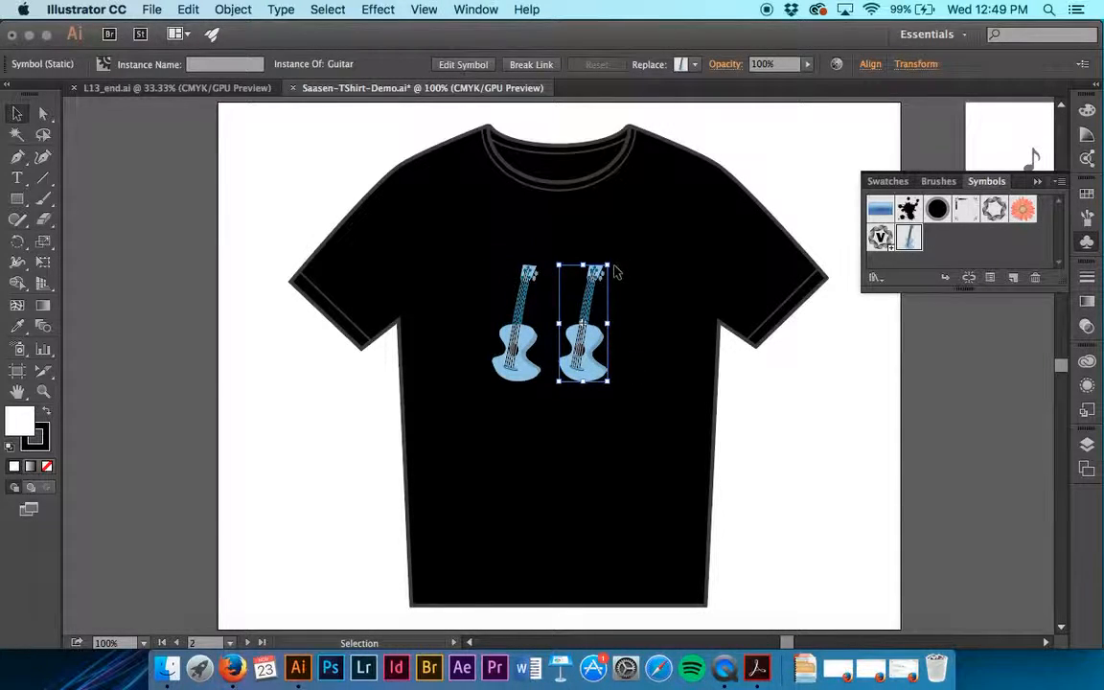
Scale down the right guitar instance slightly and reflect it across the vertical axis
mouse_move(607, 267)
left_mouse_down()
mouse_move(600, 276)
mouse_move(596, 251)
mouse_move(600, 279)
left_mouse_up()
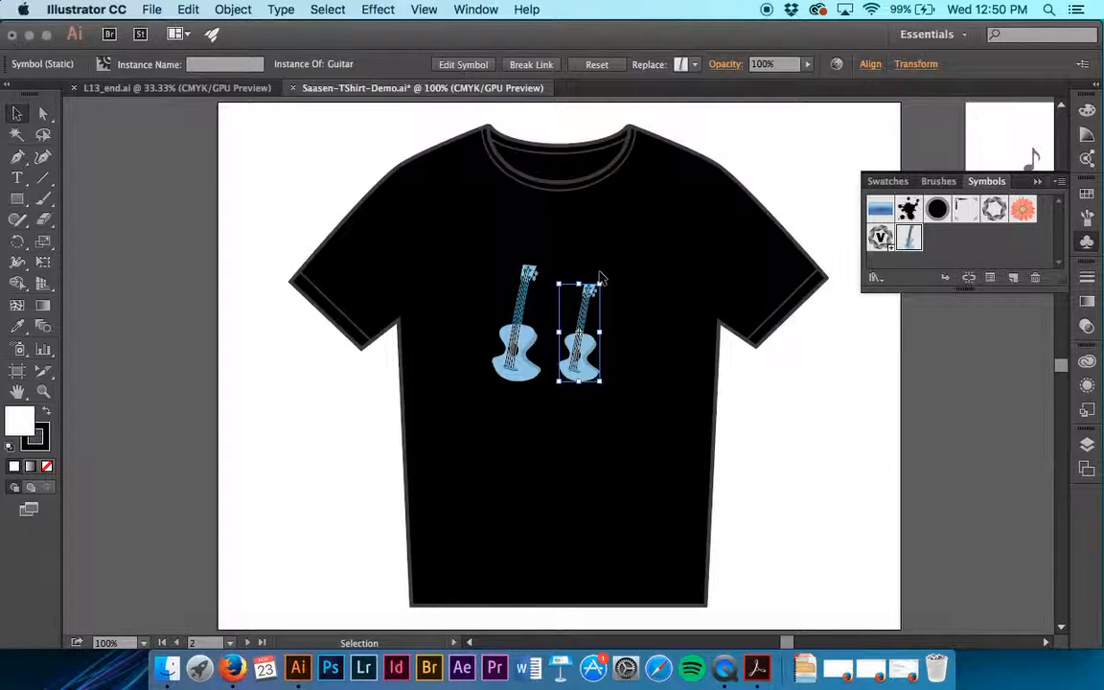
left_click(233, 9)
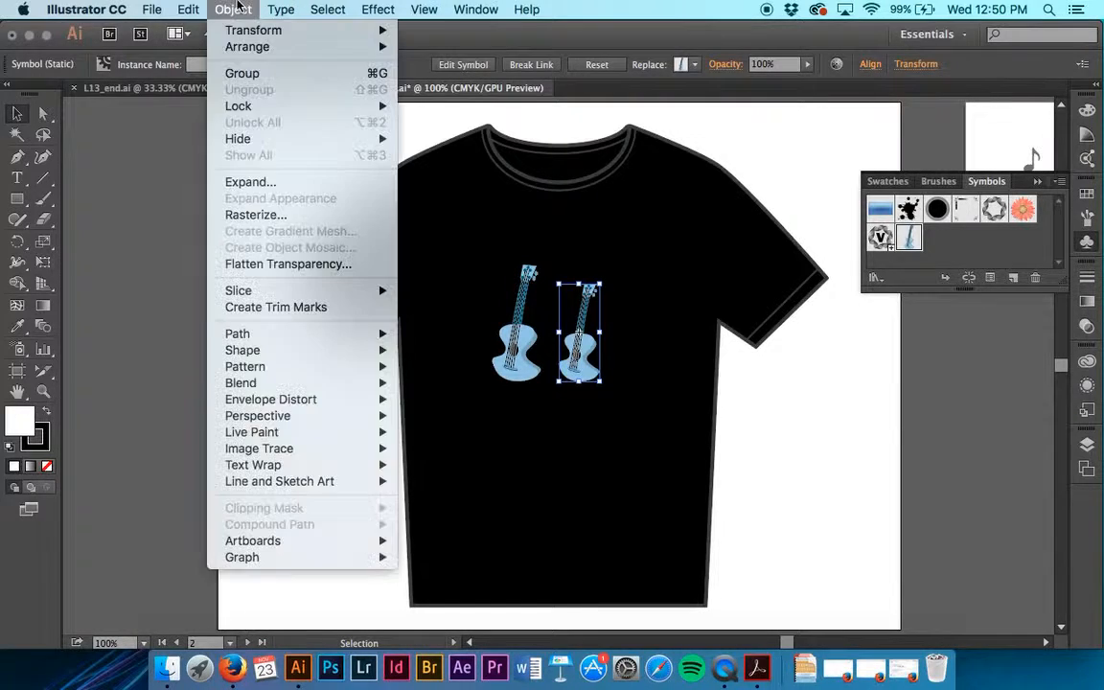
mouse_move(251, 29)
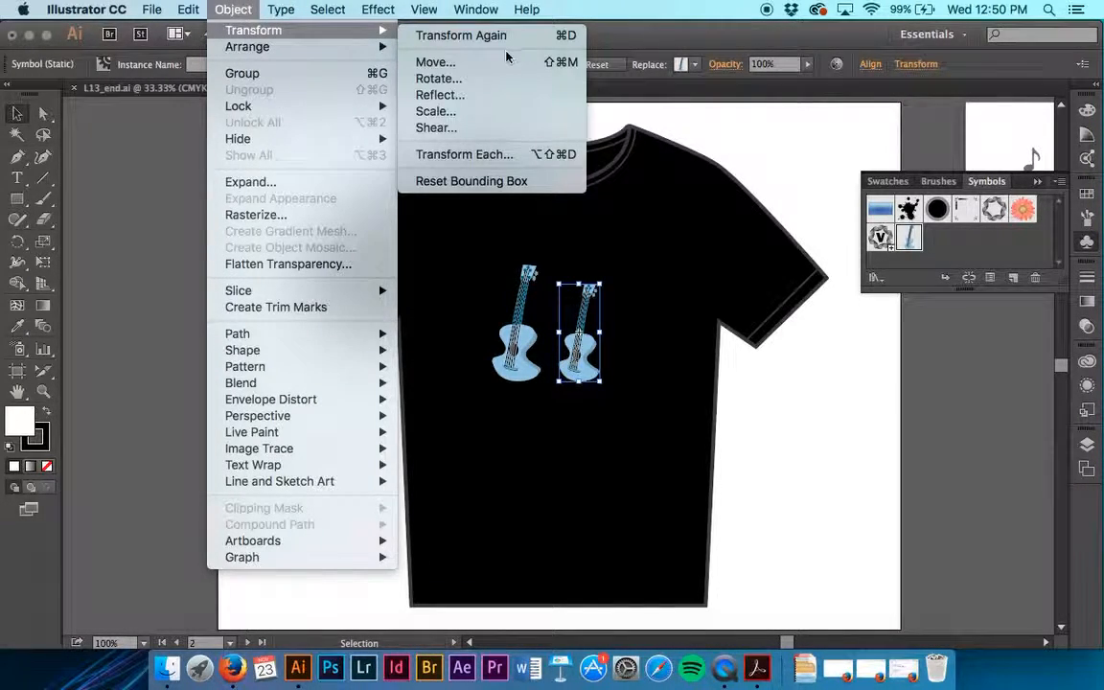
left_click(510, 97)
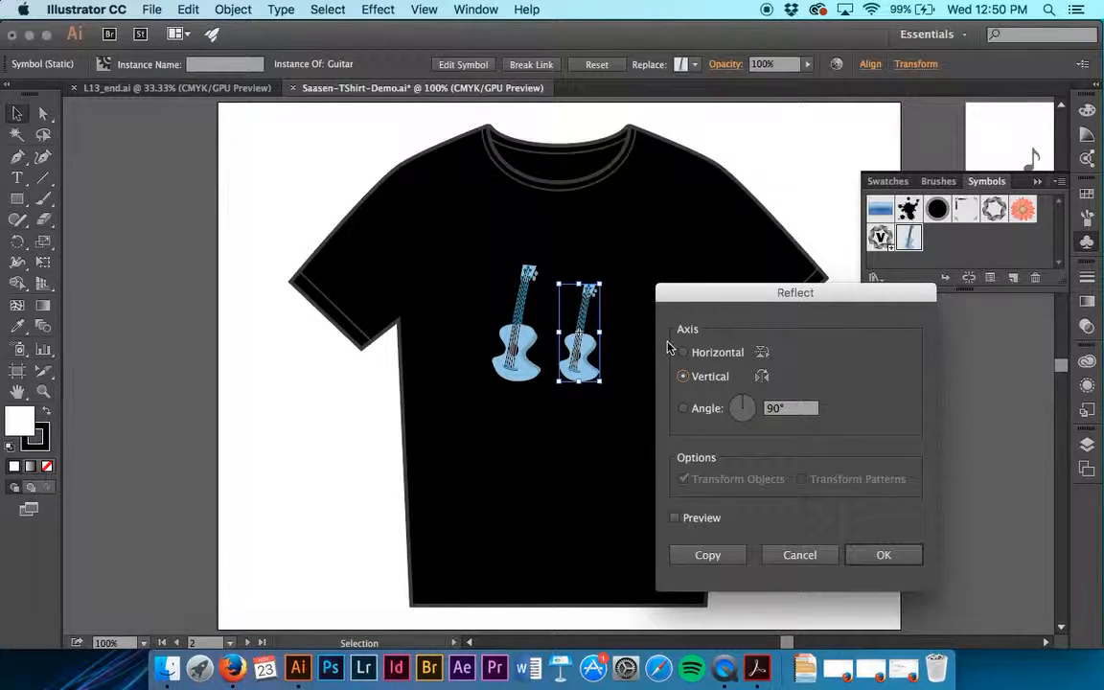
left_click(675, 518)
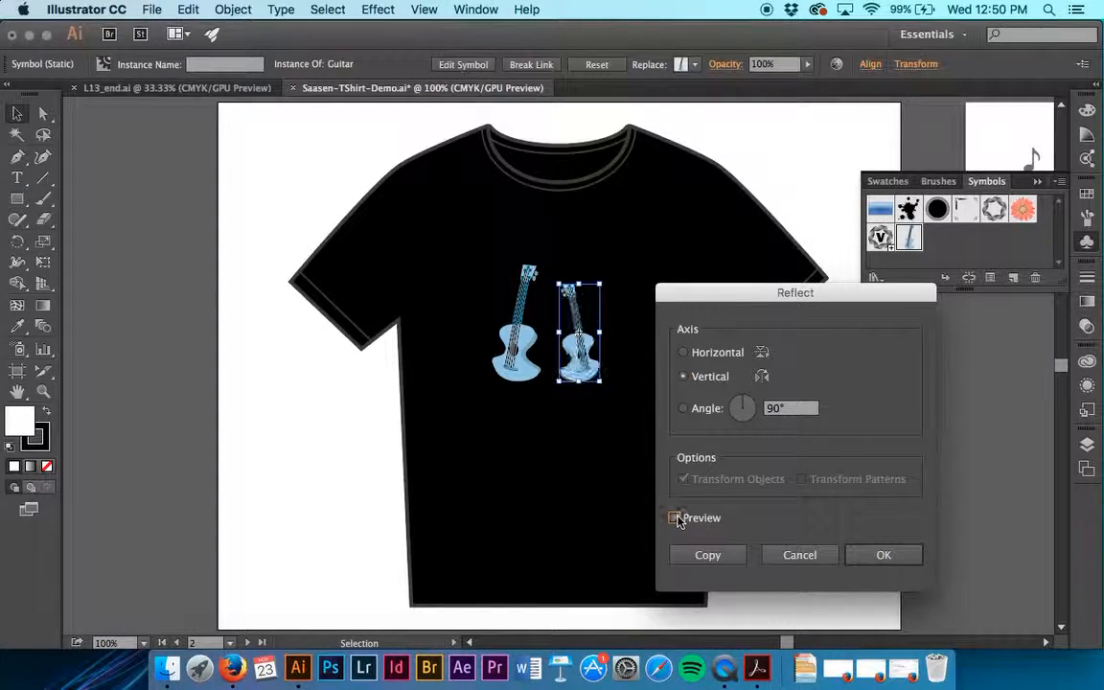
left_click(874, 556)
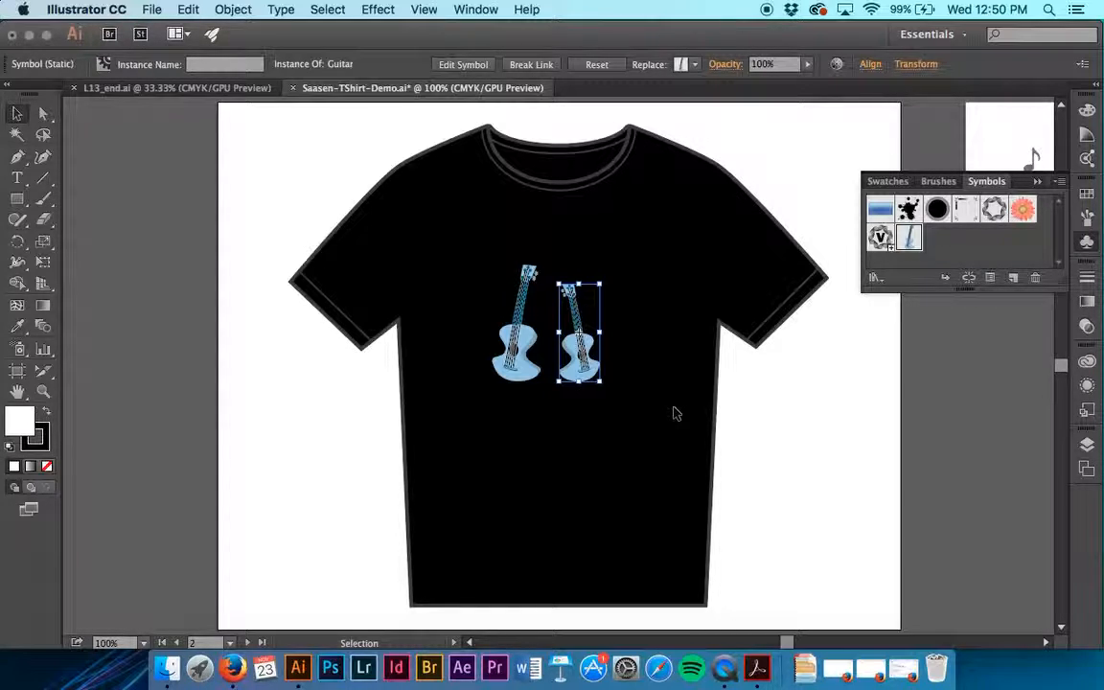
Open the Guitar symbol's definition for editing from the right guitar instance on the T-shirt
double_click(580, 320)
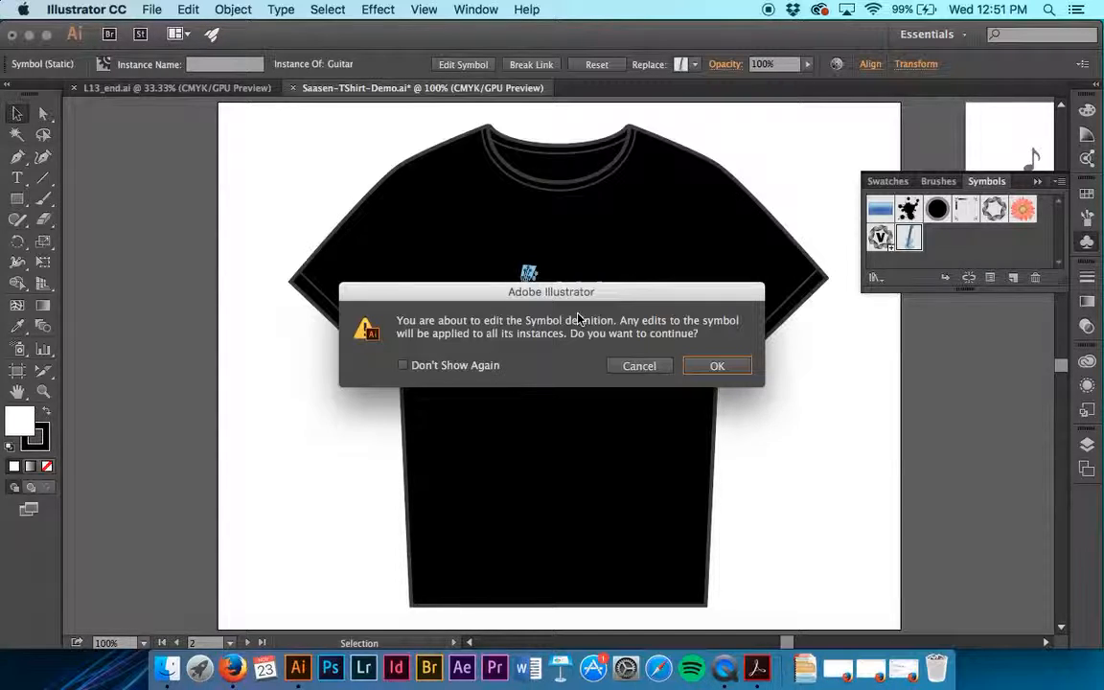
left_click(717, 366)
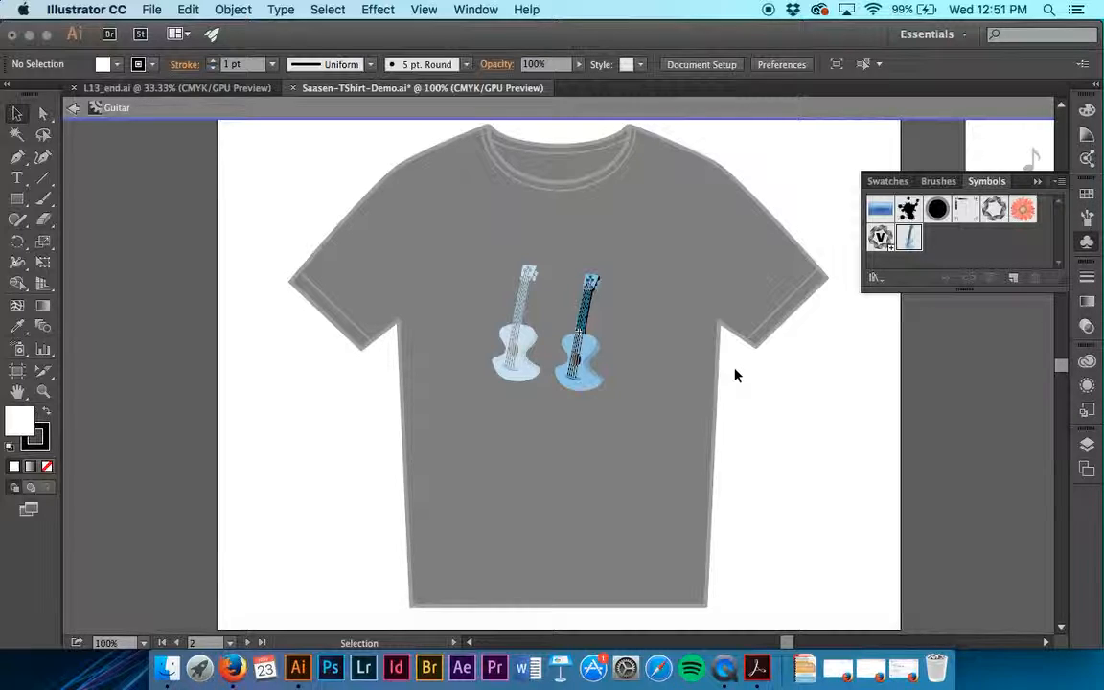
key("super+equal")
key("super+equal")
key("super+equal")
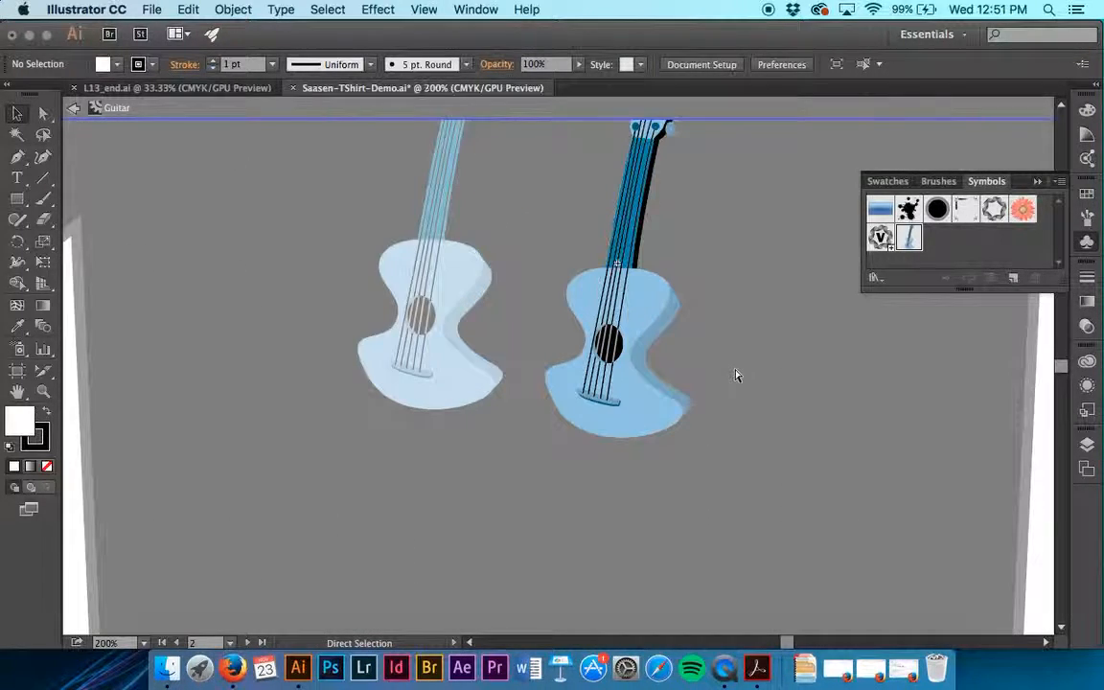
scroll(736, 374, "up", 5)
scroll(736, 375, "right", 3)
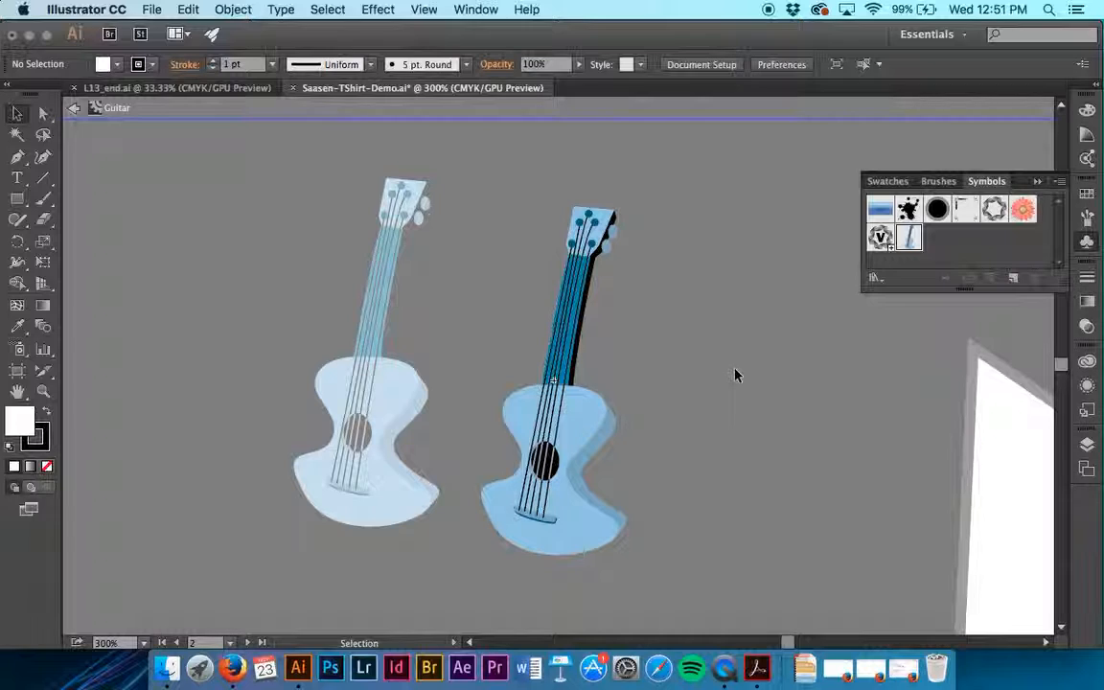
Directly select only the blue neck shape within the guitar artwork
key("a")
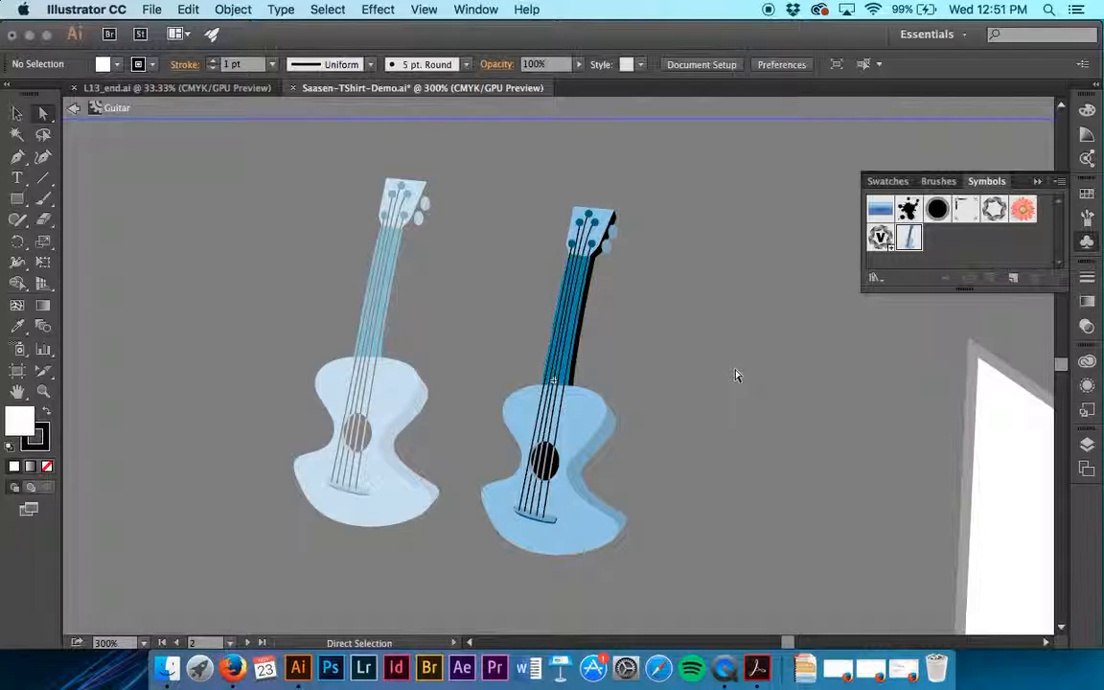
left_click(572, 376)
key("super+plus")
key("super+plus")
key("super+plus")
key("super+plus")
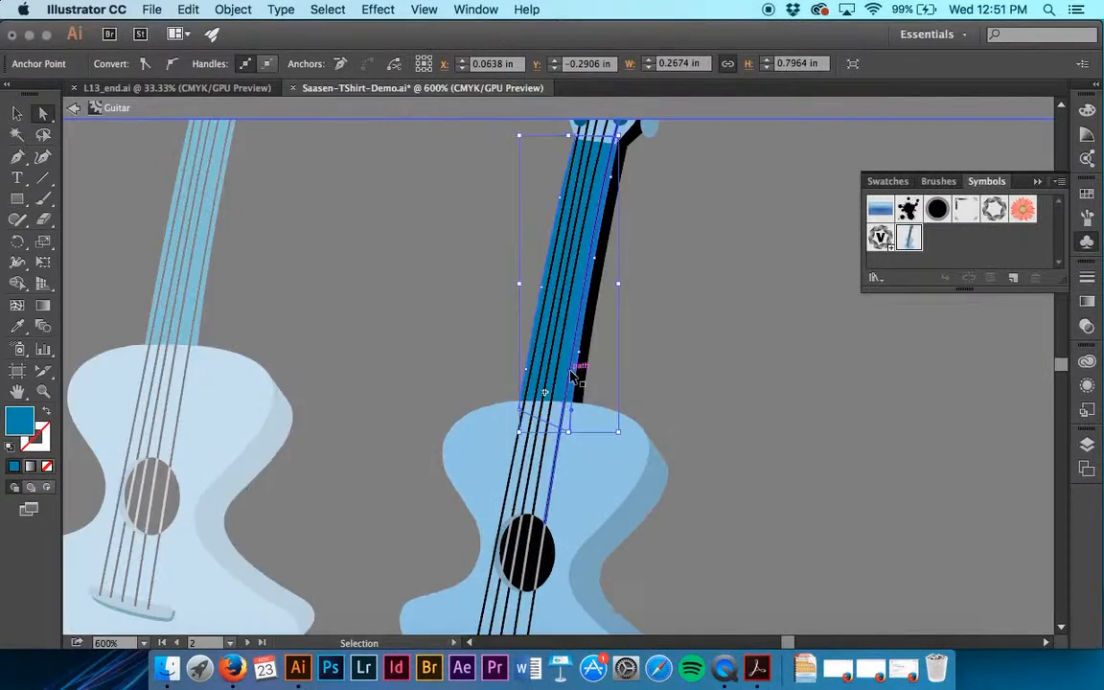
scroll(571, 377, "up", 5)
scroll(572, 376, "right", 2)
scroll(571, 376, "up", 2)
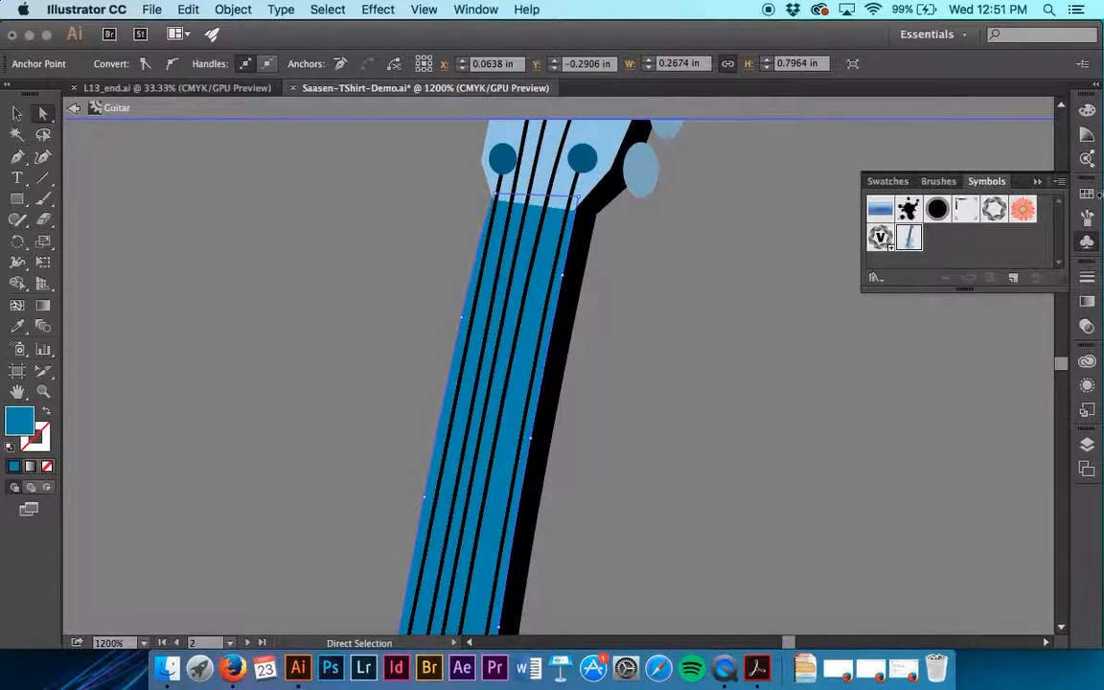
left_click(17, 113)
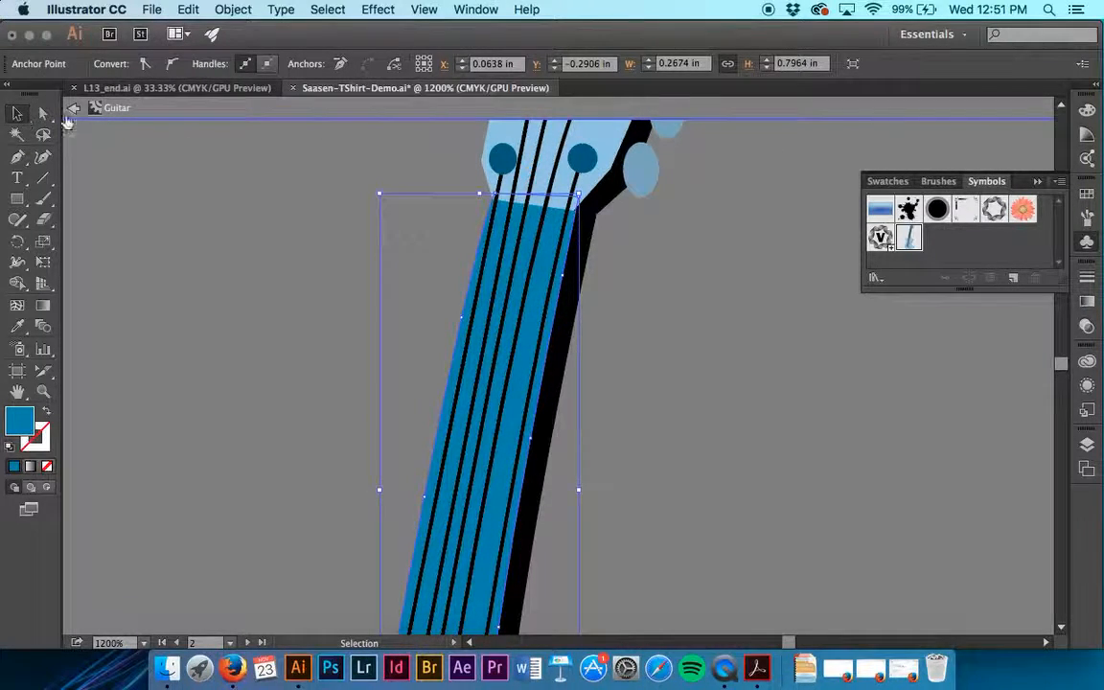
left_click(534, 319)
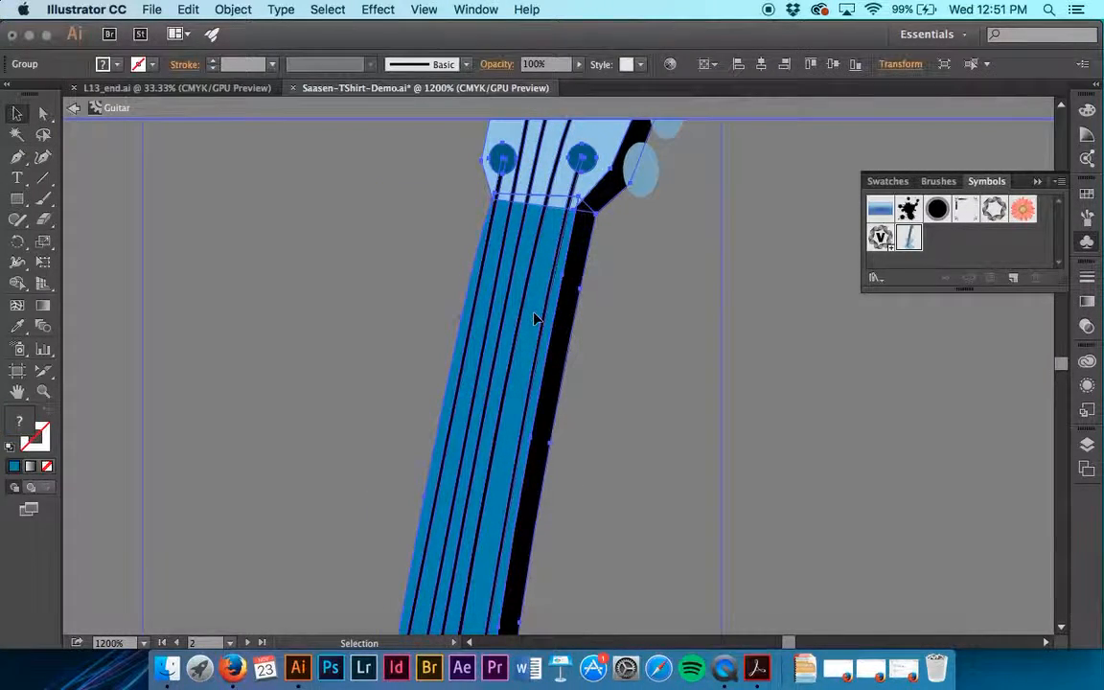
left_click(702, 327)
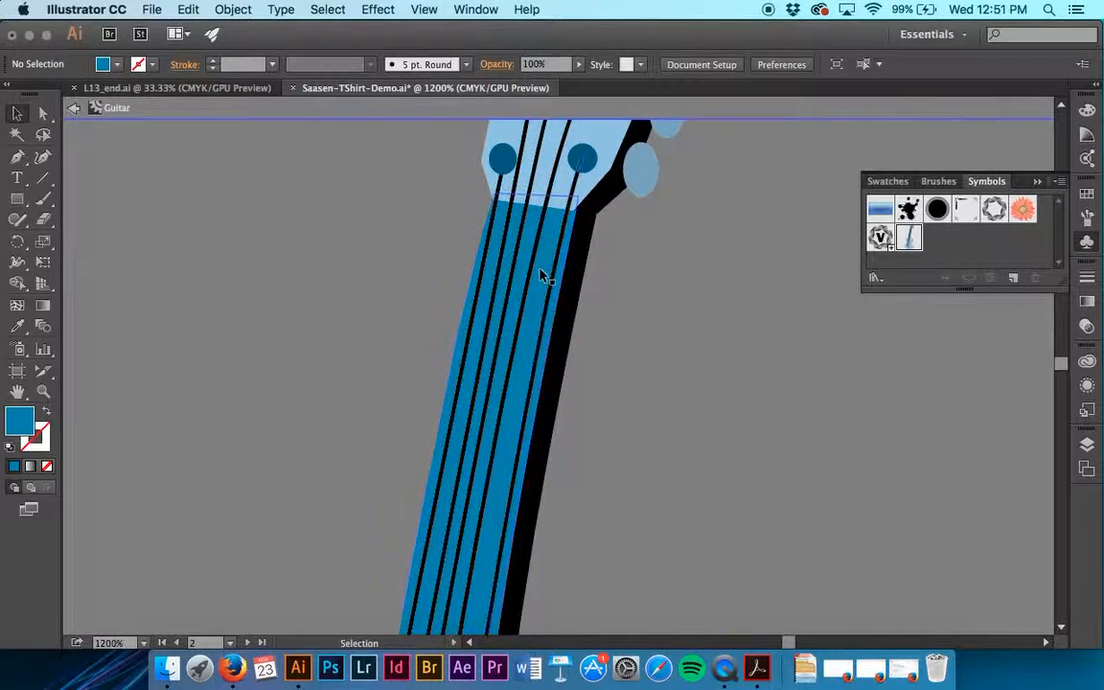
left_click(542, 276)
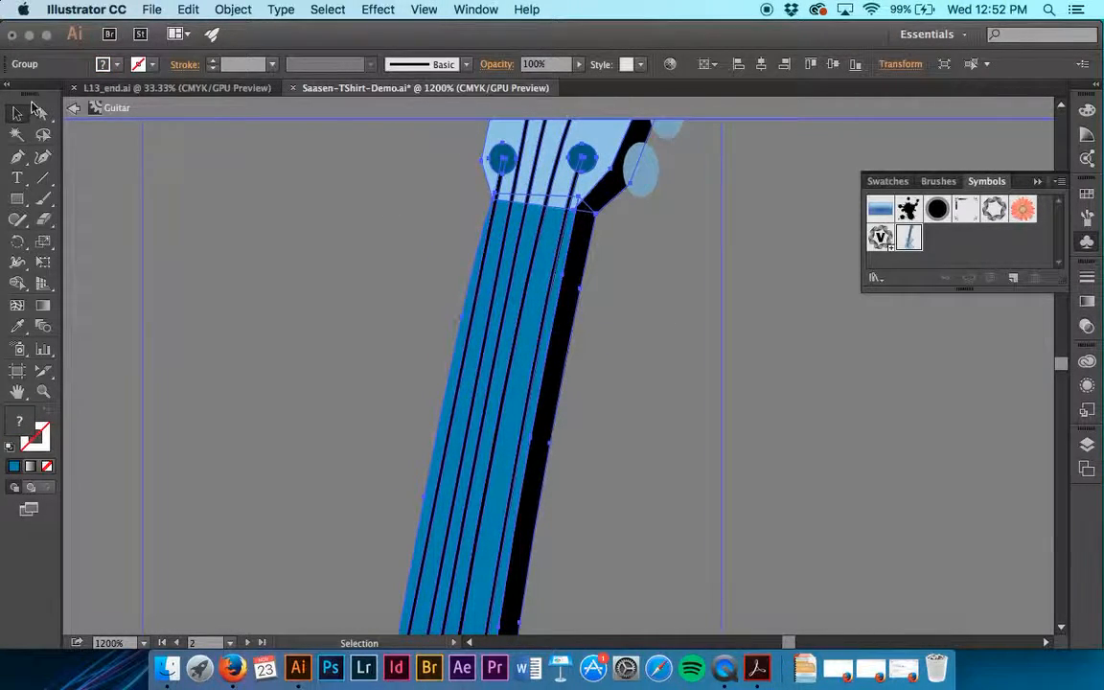
left_click(45, 114)
left_click(438, 299)
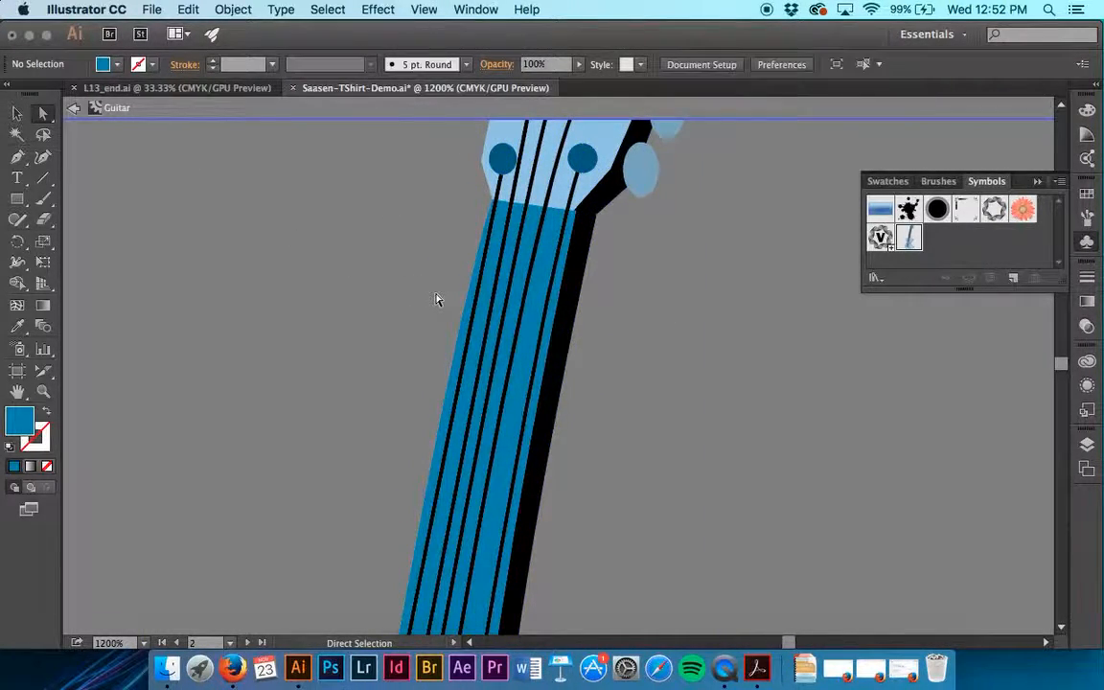
Directly select the guitar's blue neck shape and fill it with a light brown swatch
scroll(436, 300, "up", 5)
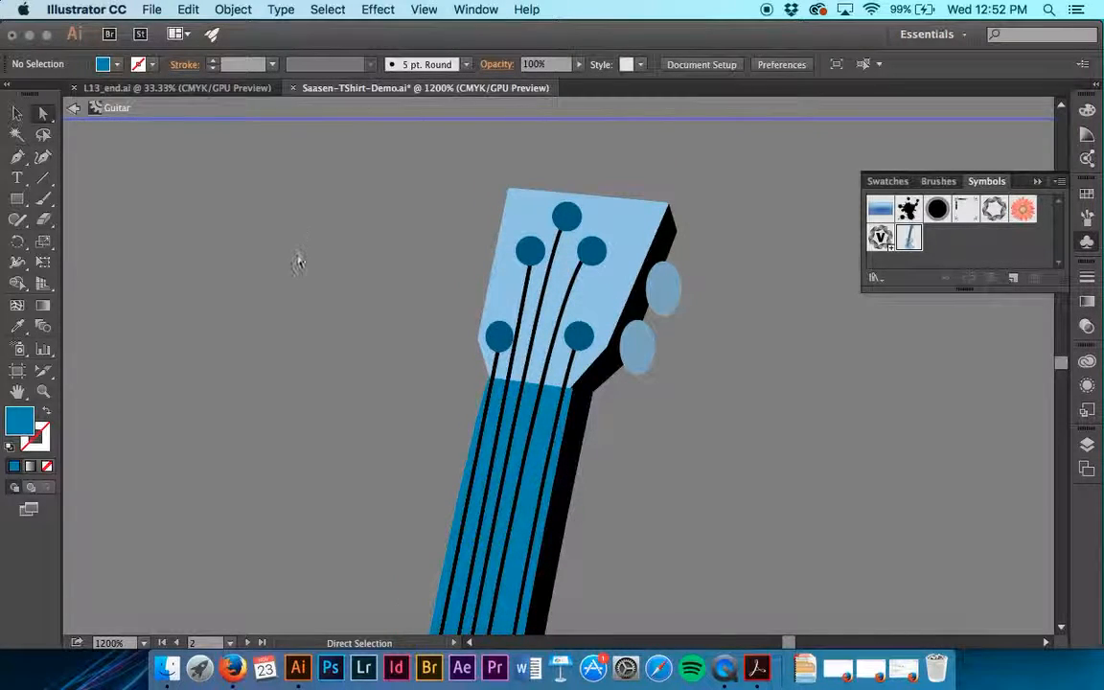
left_click(542, 442)
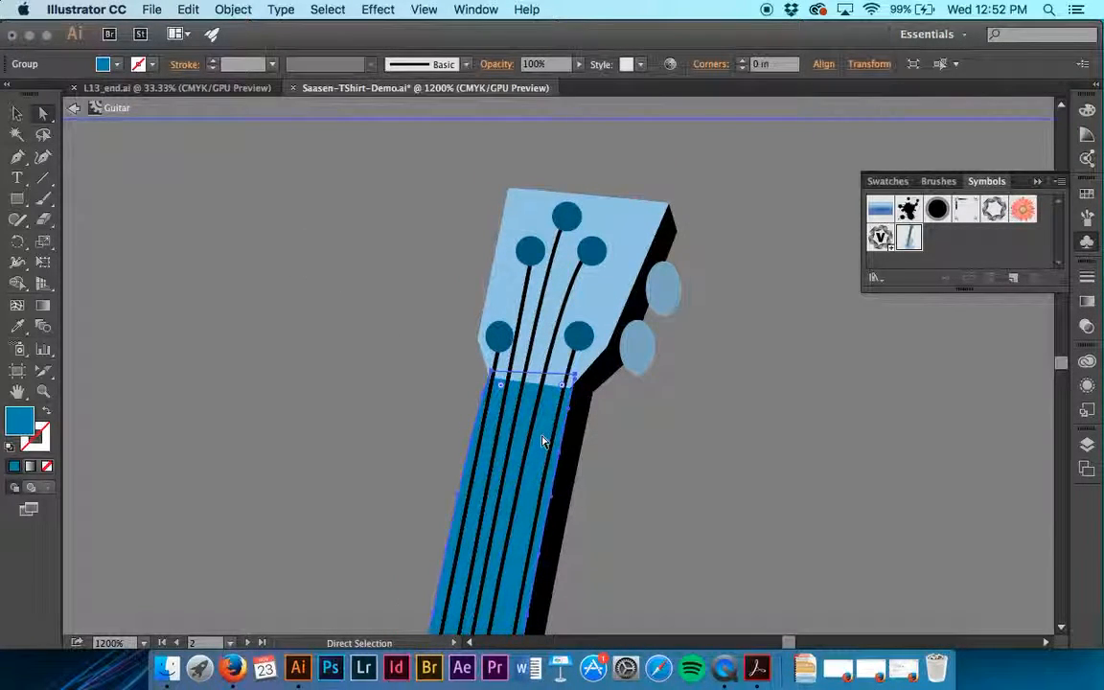
left_click(117, 66)
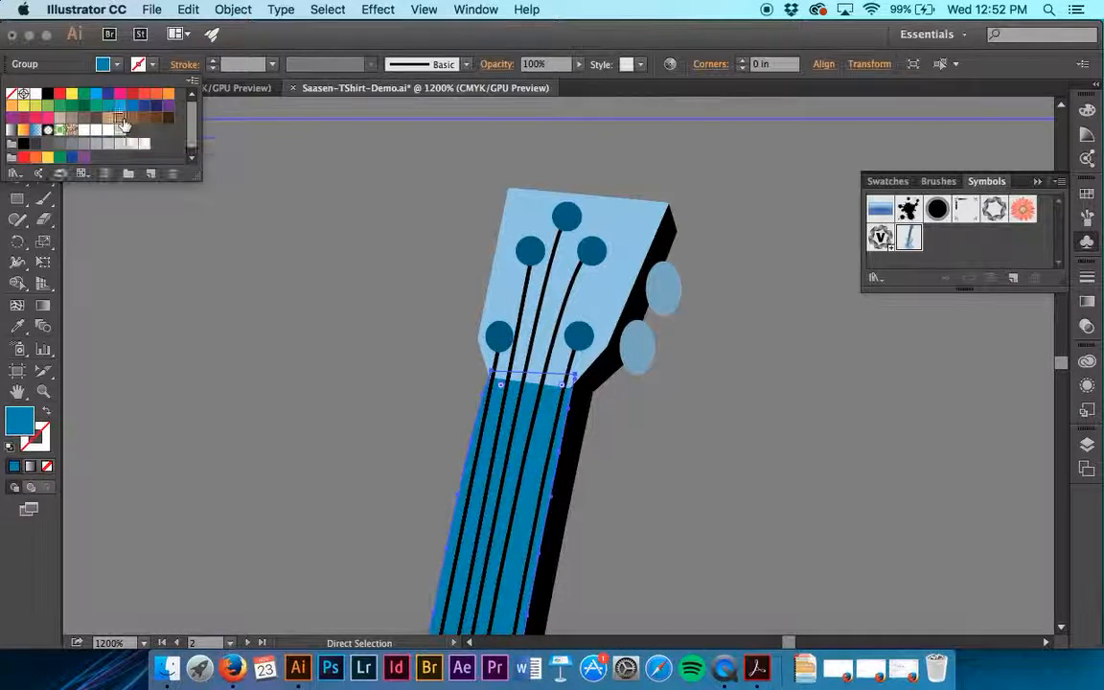
left_click(121, 121)
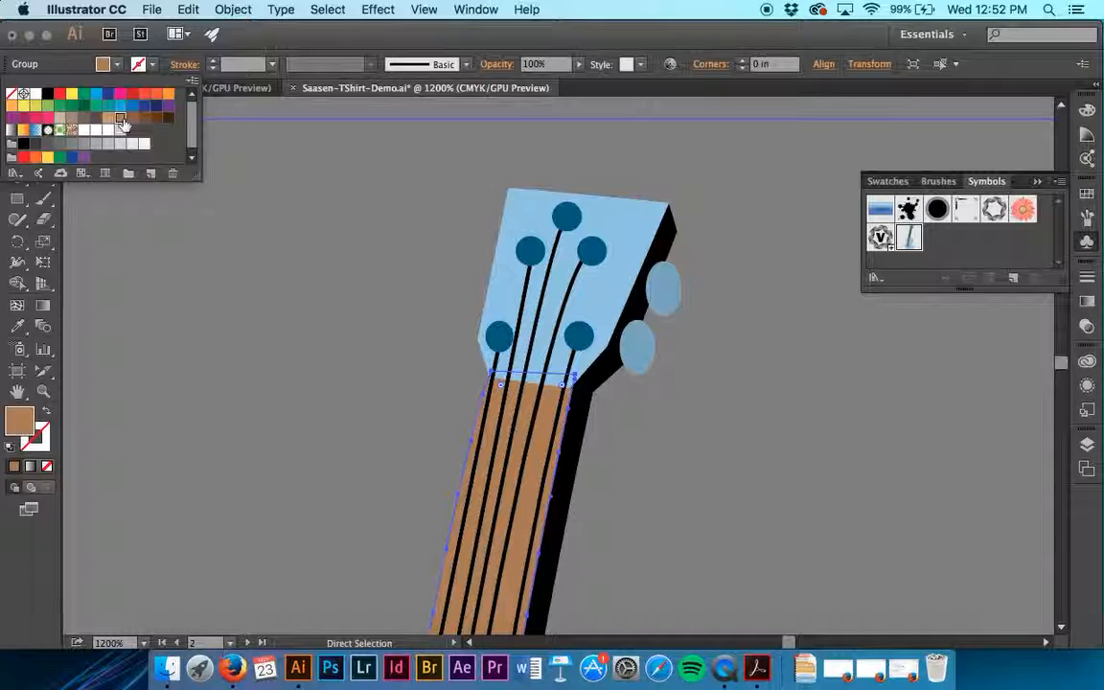
left_click(394, 235)
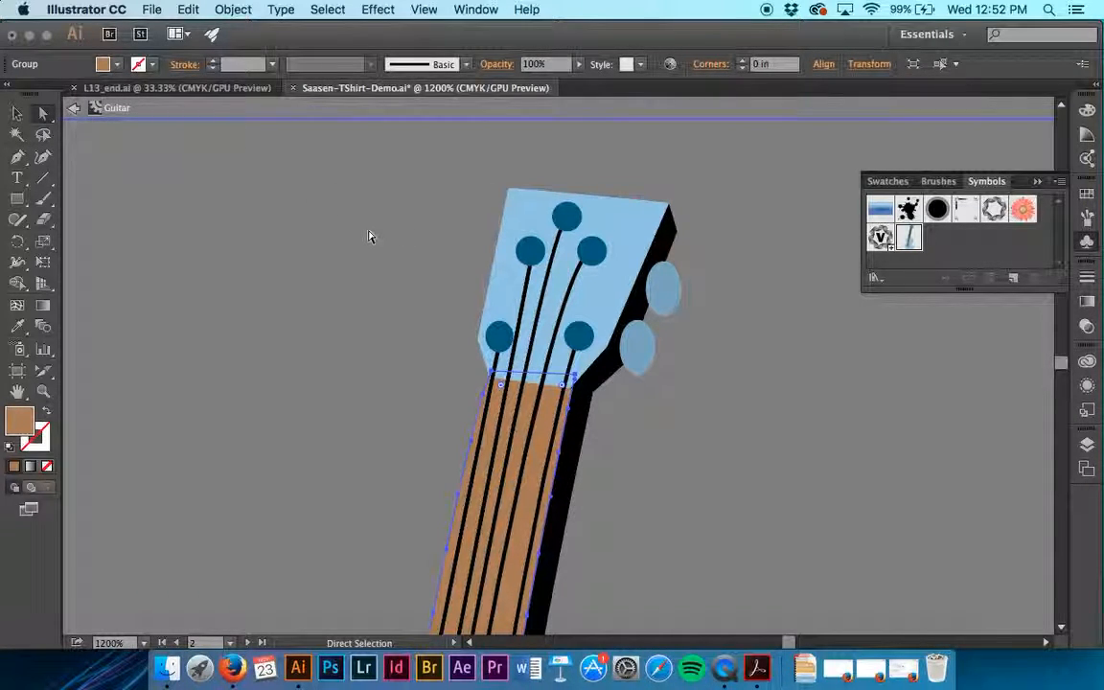
Exit symbol editing and bring both guitar instances on the T-shirt back into view
left_click(74, 107)
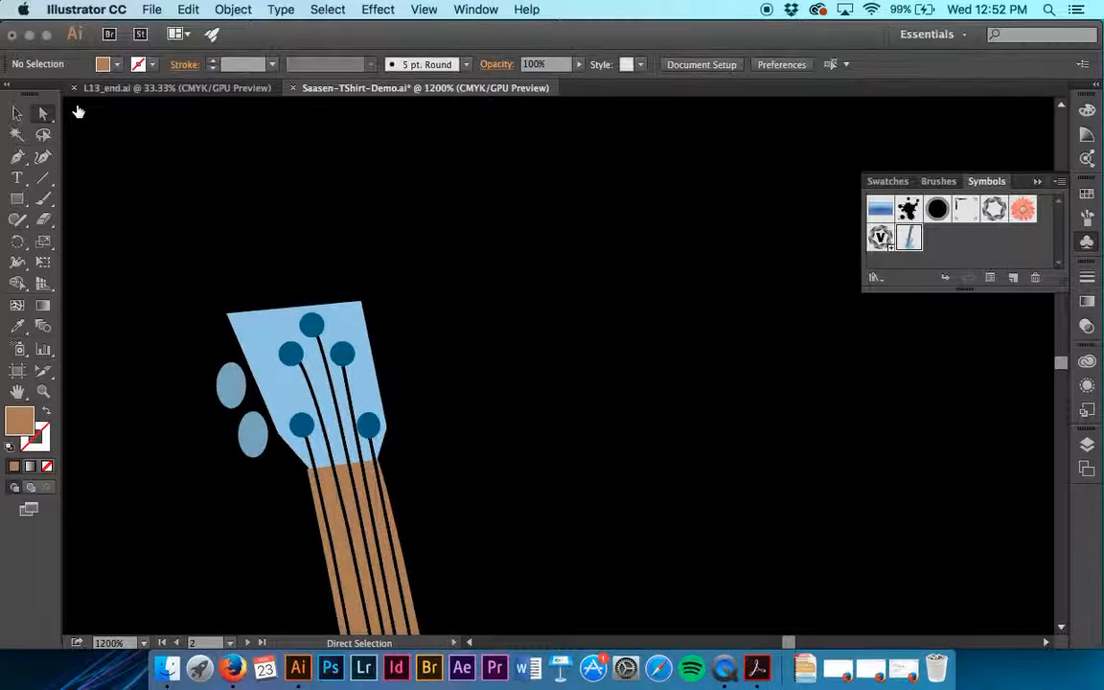
scroll(297, 329, "down", 5)
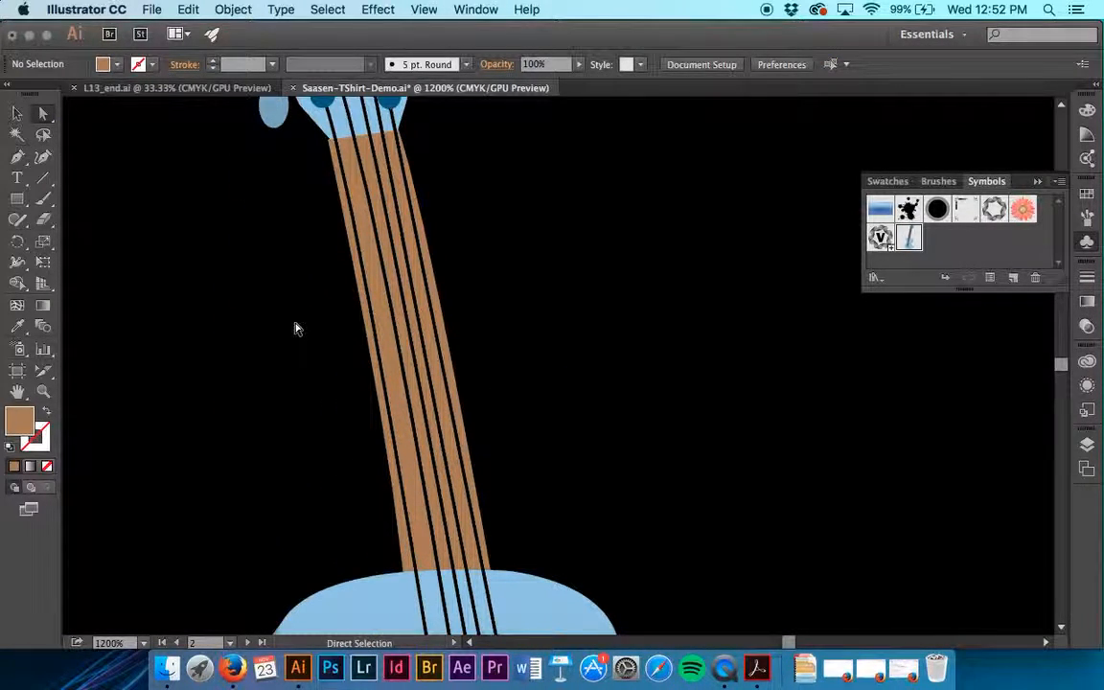
key("super+minus")
key("super+minus")
key("super+minus")
key("super+minus")
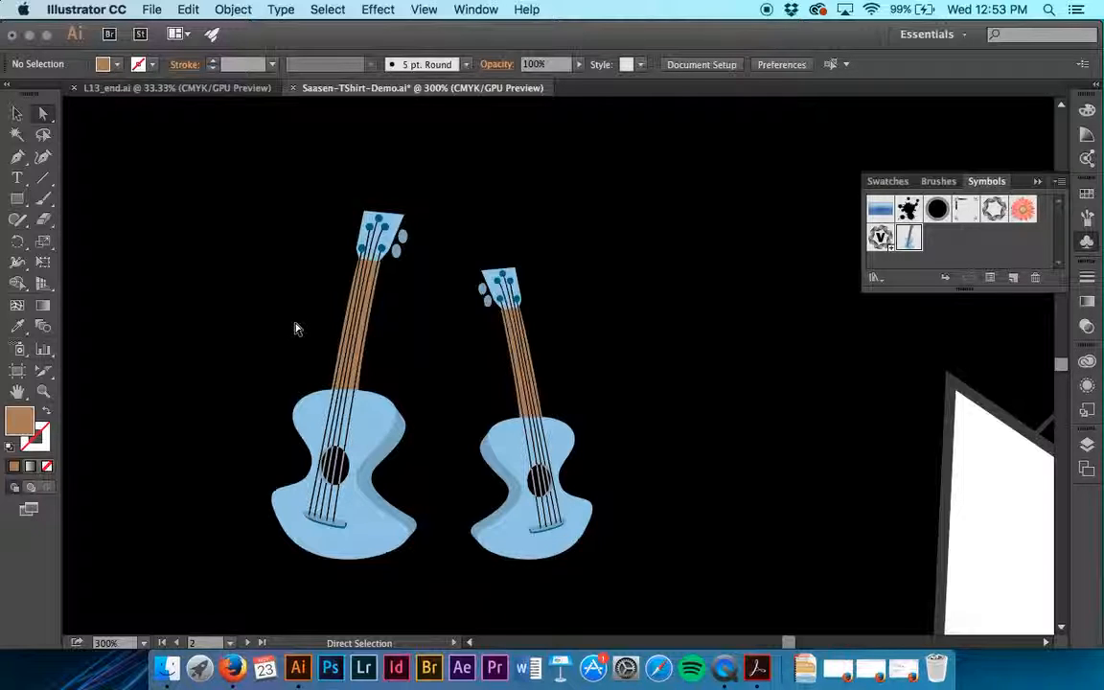
Change the Guitar symbol's type to Dynamic Symbol in its symbol options
left_click(910, 244)
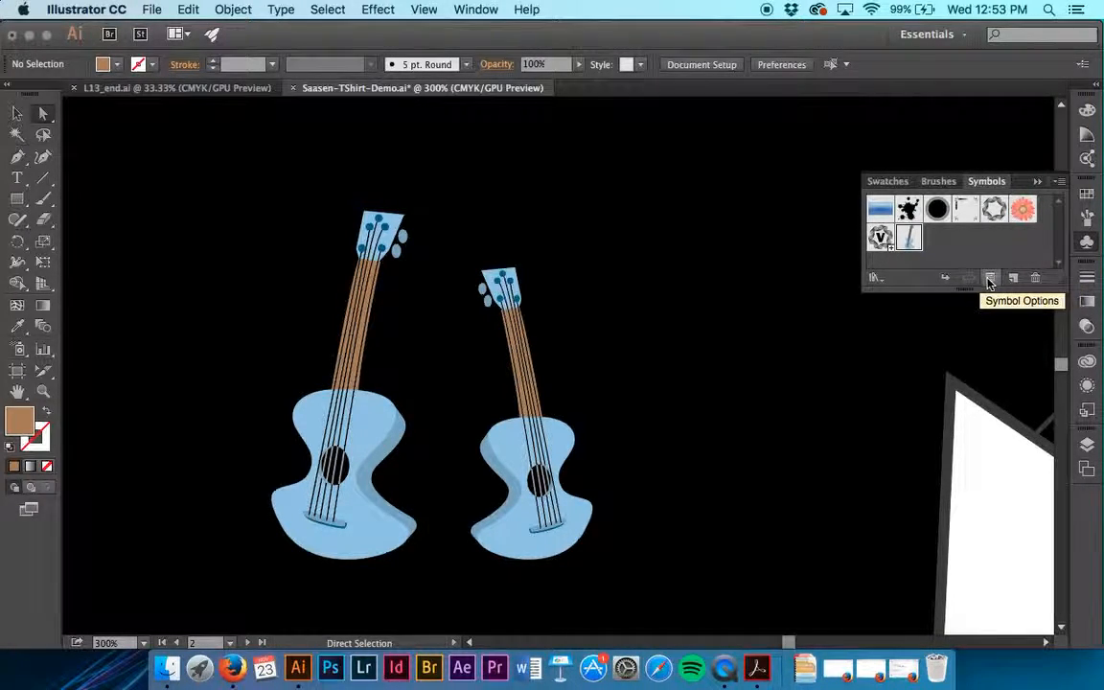
left_click(990, 278)
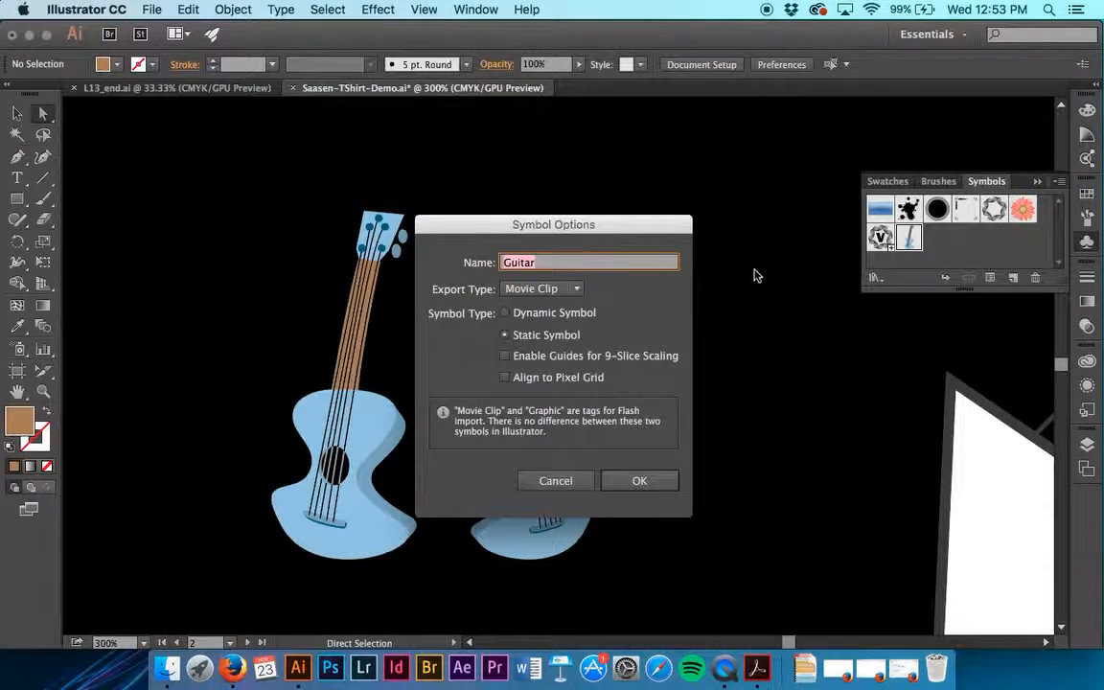
left_click(510, 318)
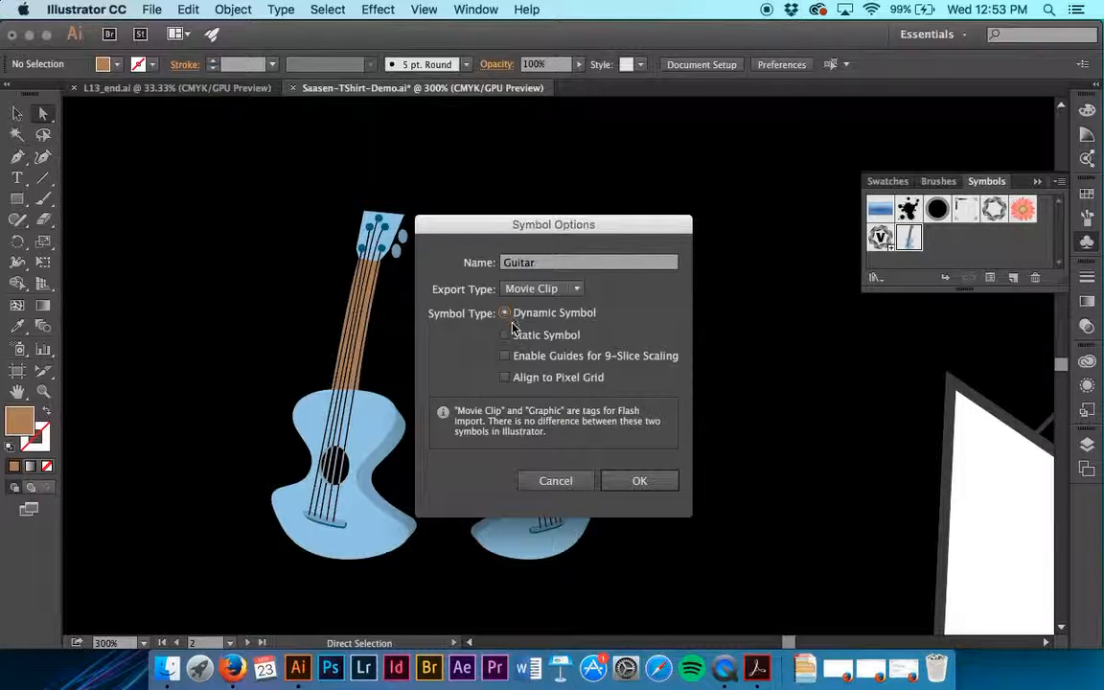
left_click(644, 481)
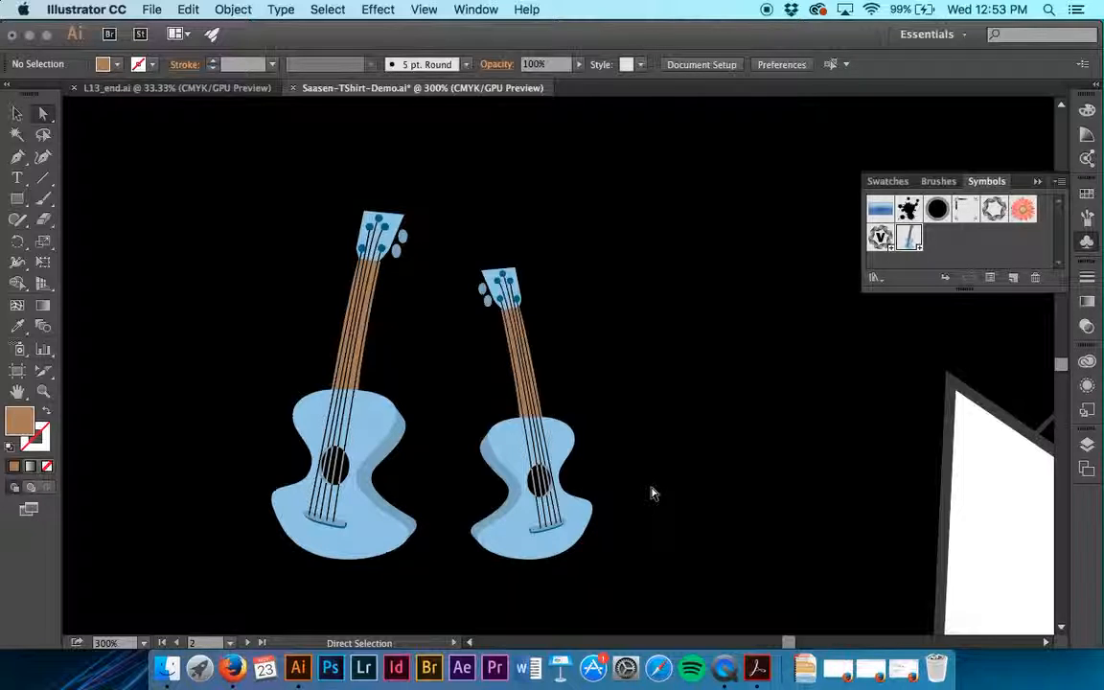
Fill only the right guitar instance's body front with the tan swatch C=25 M=40 Y=65 K=0, without editing the symbol definition
left_click(578, 522)
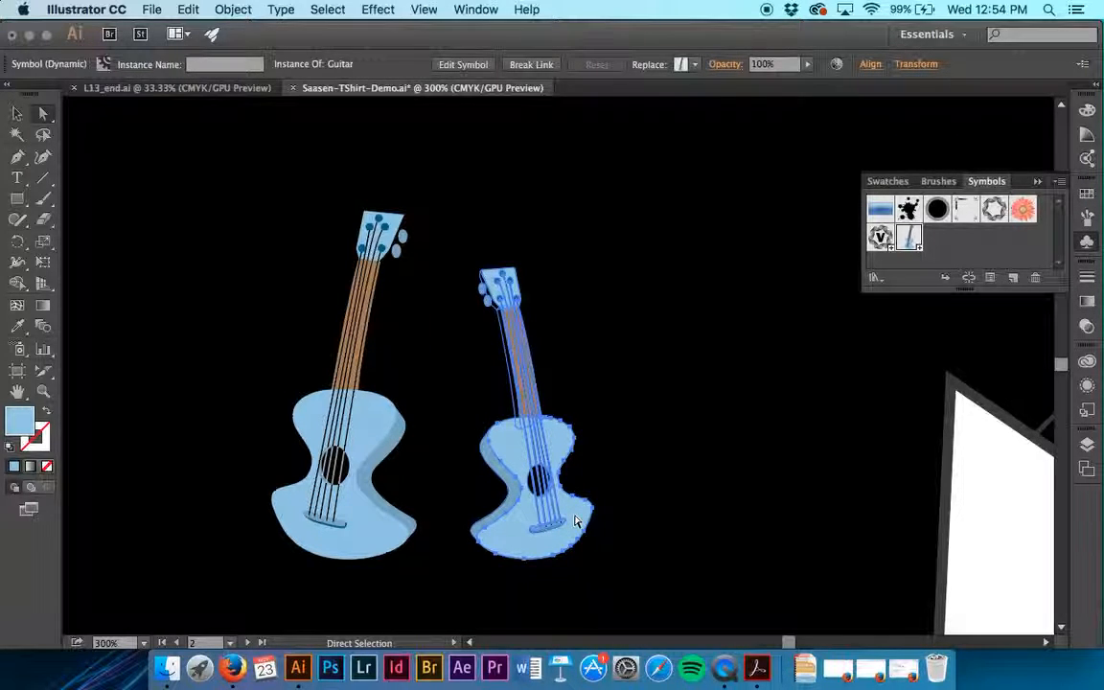
left_click(657, 515)
left_click(573, 524)
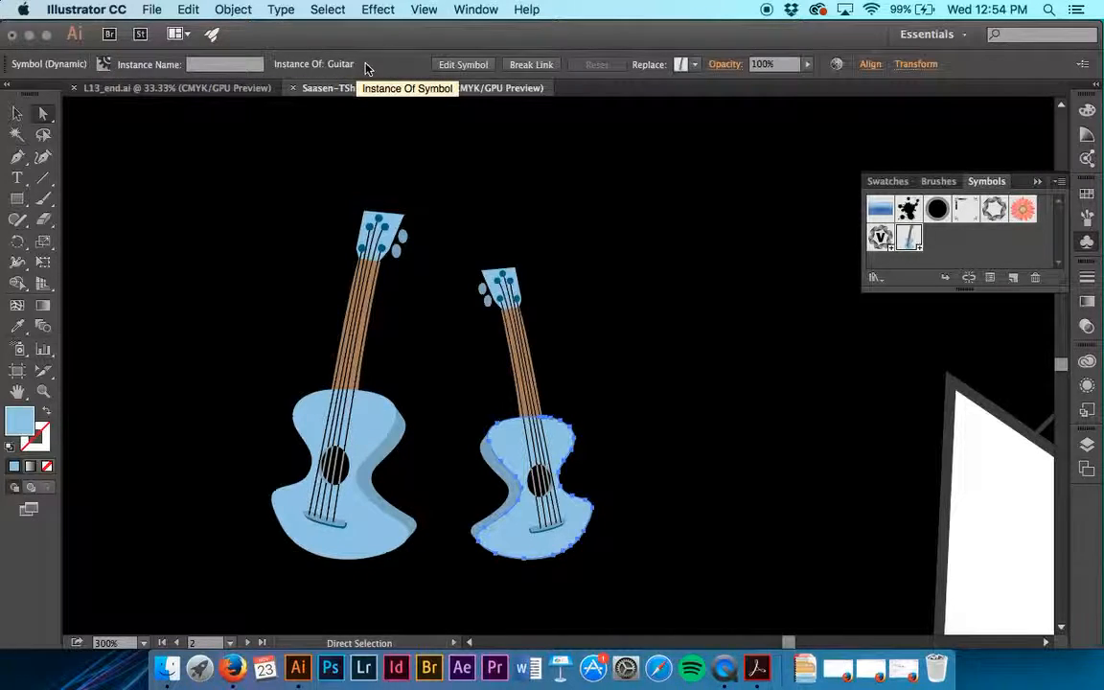
left_click(463, 64)
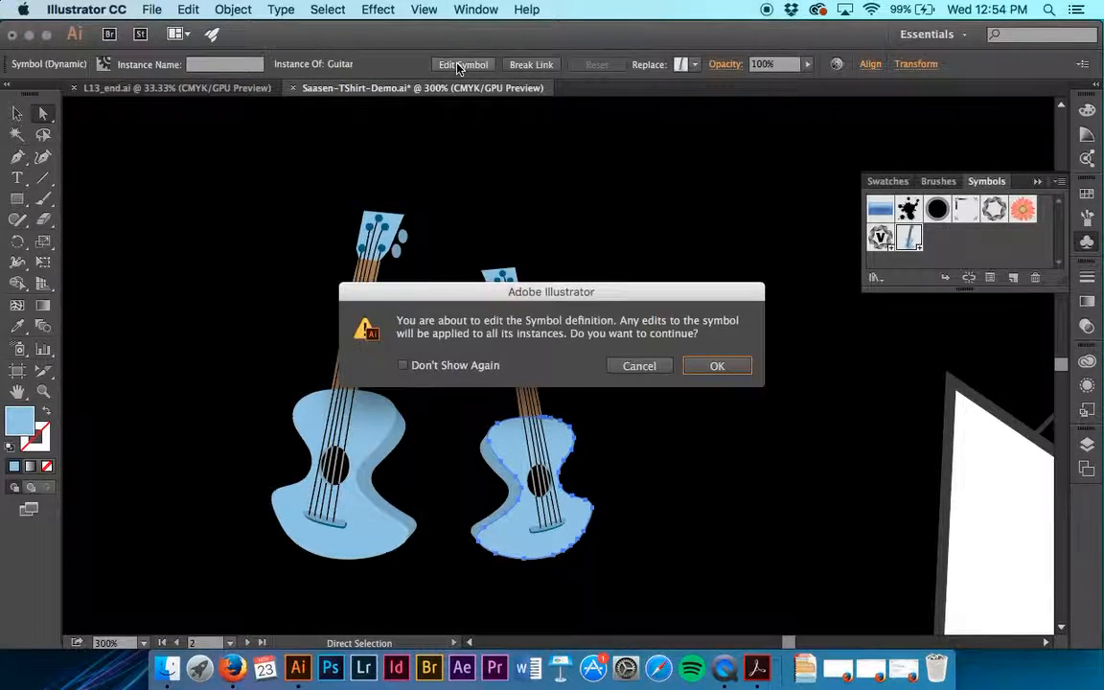
left_click(637, 366)
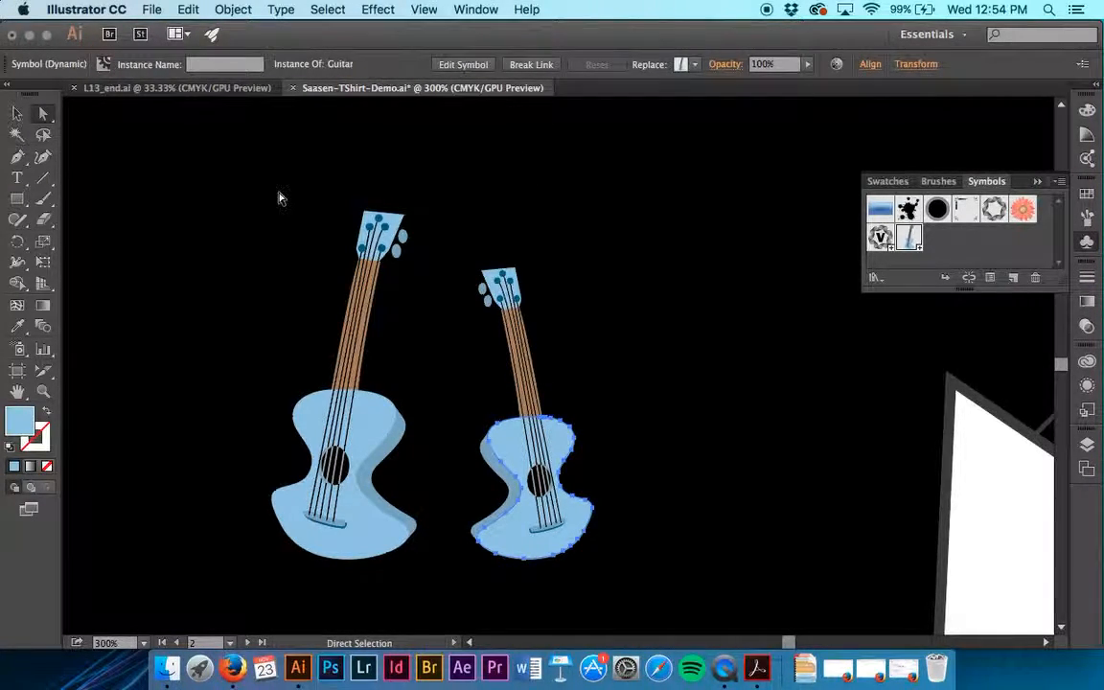
left_click(1089, 194)
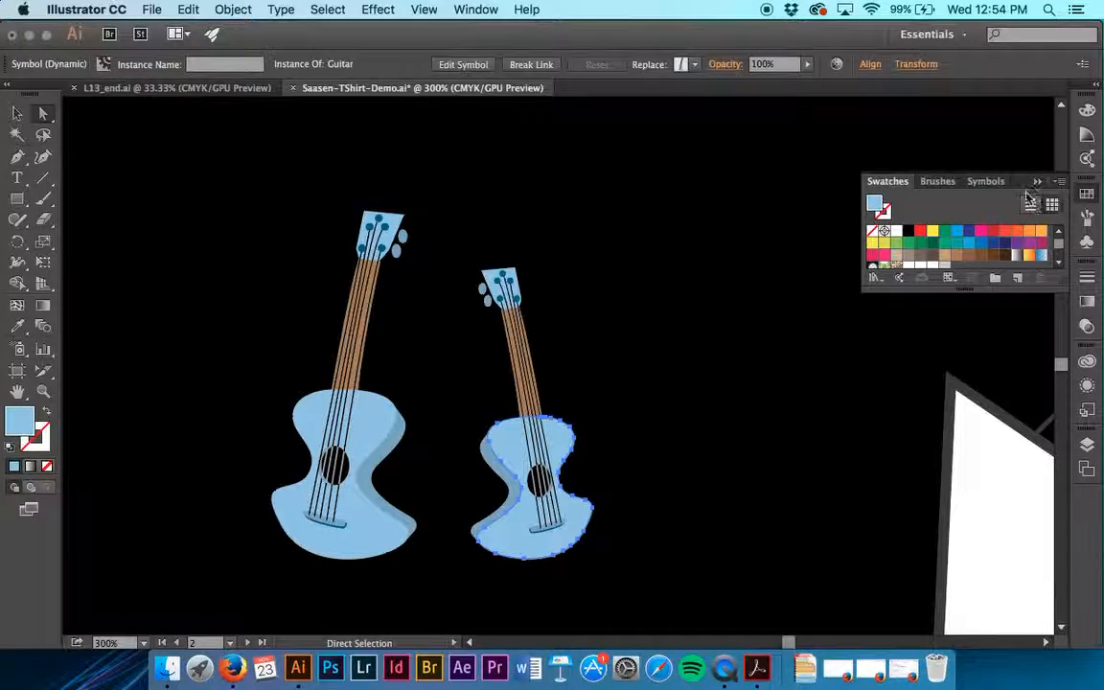
left_click(946, 259)
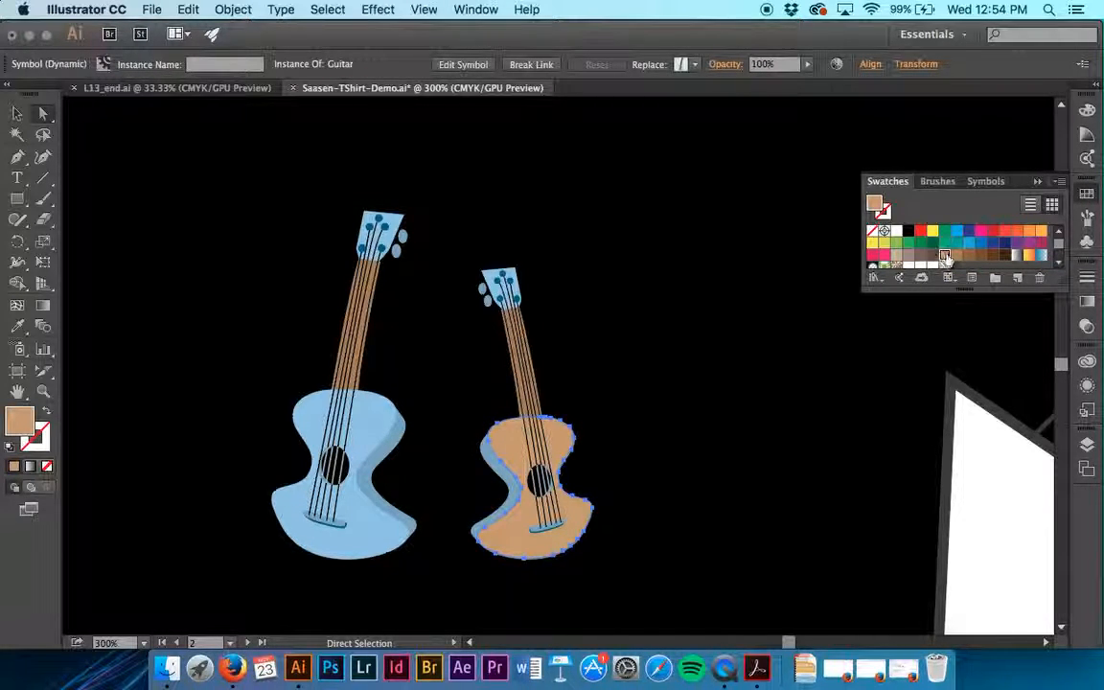
left_click(1038, 181)
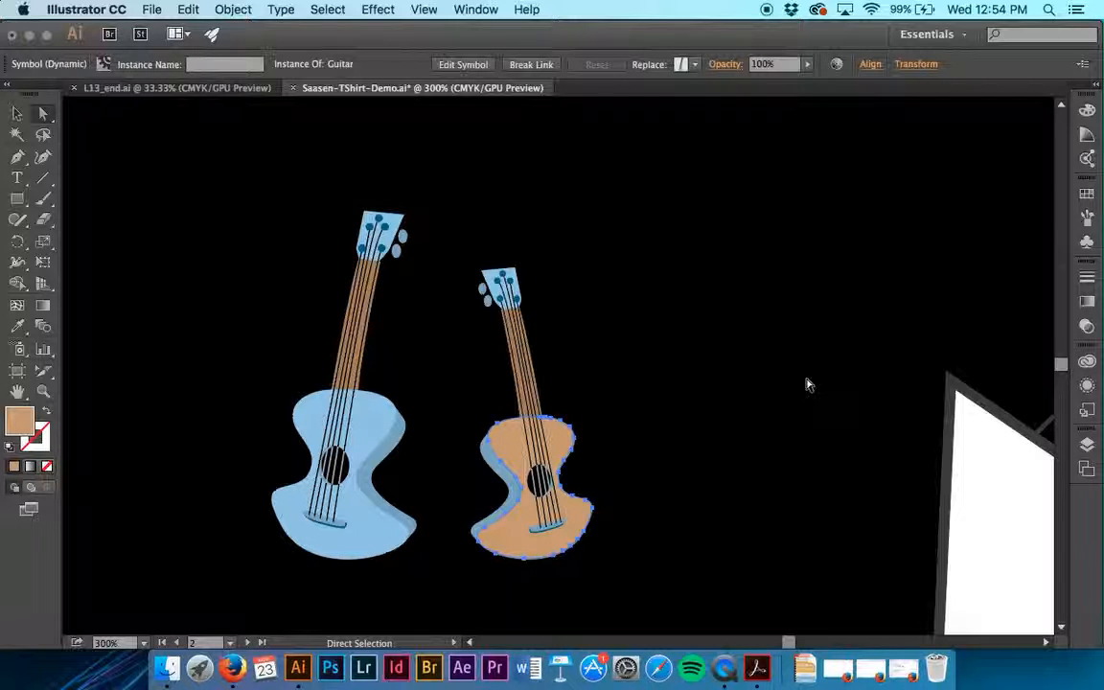
Open the Guitar symbol definition for editing from the right guitar instance, accepting that edits apply to all instances
key("v")
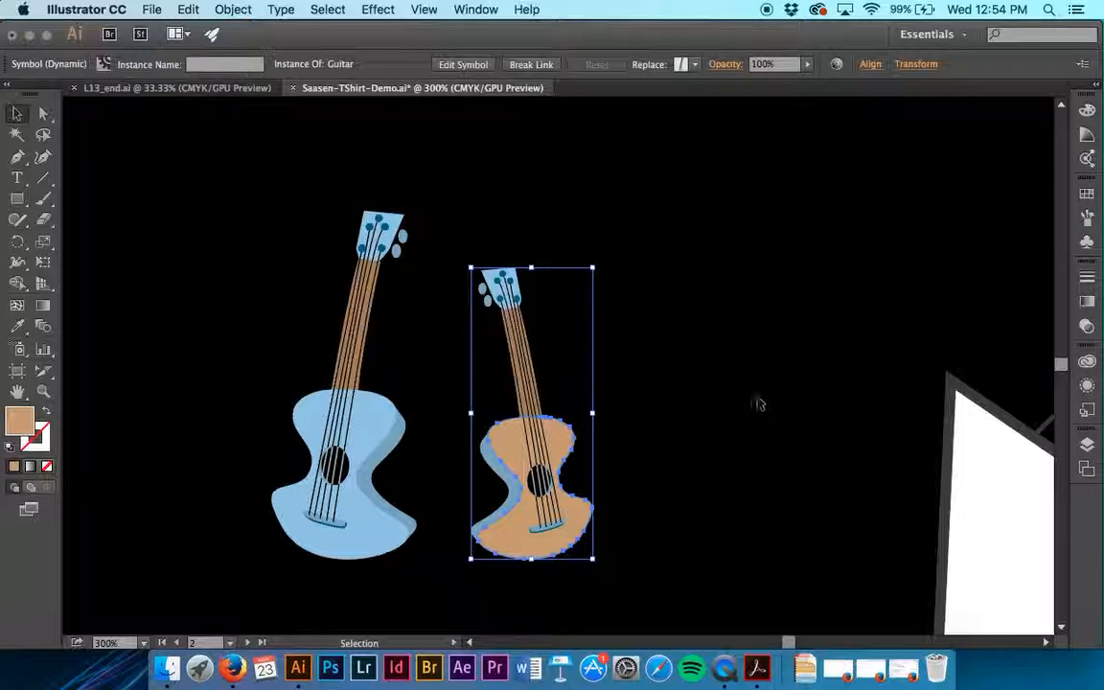
left_click(587, 464)
double_click(561, 450)
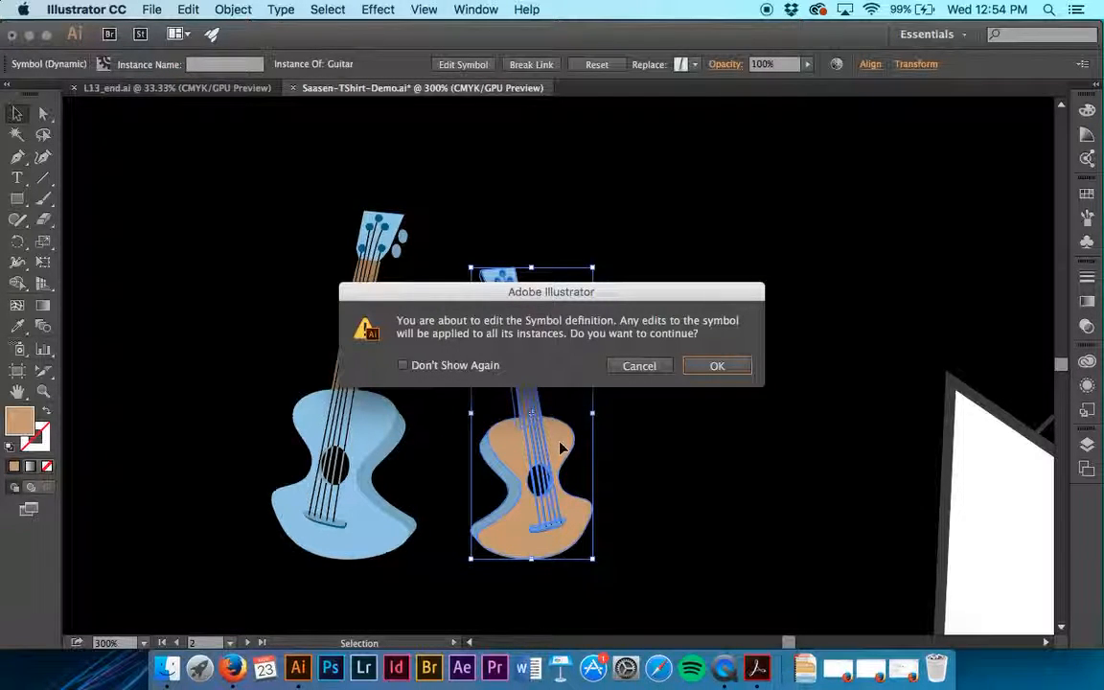
left_click(725, 368)
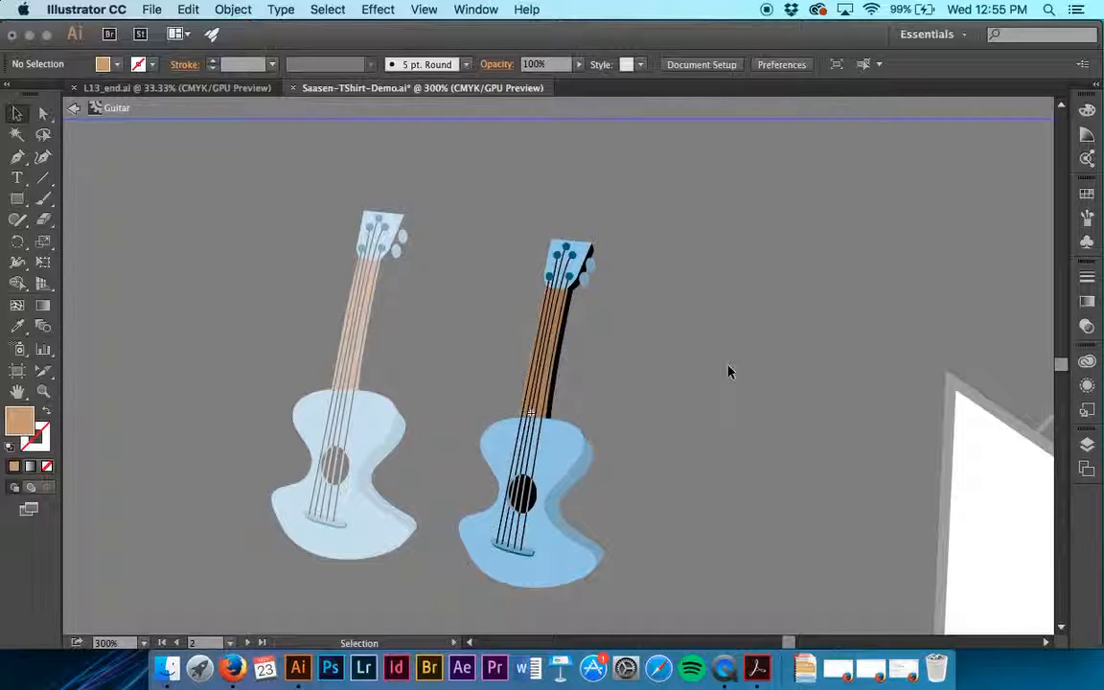
Ungroup the guitar artwork inside the symbol definition and deselect it
left_click(239, 8)
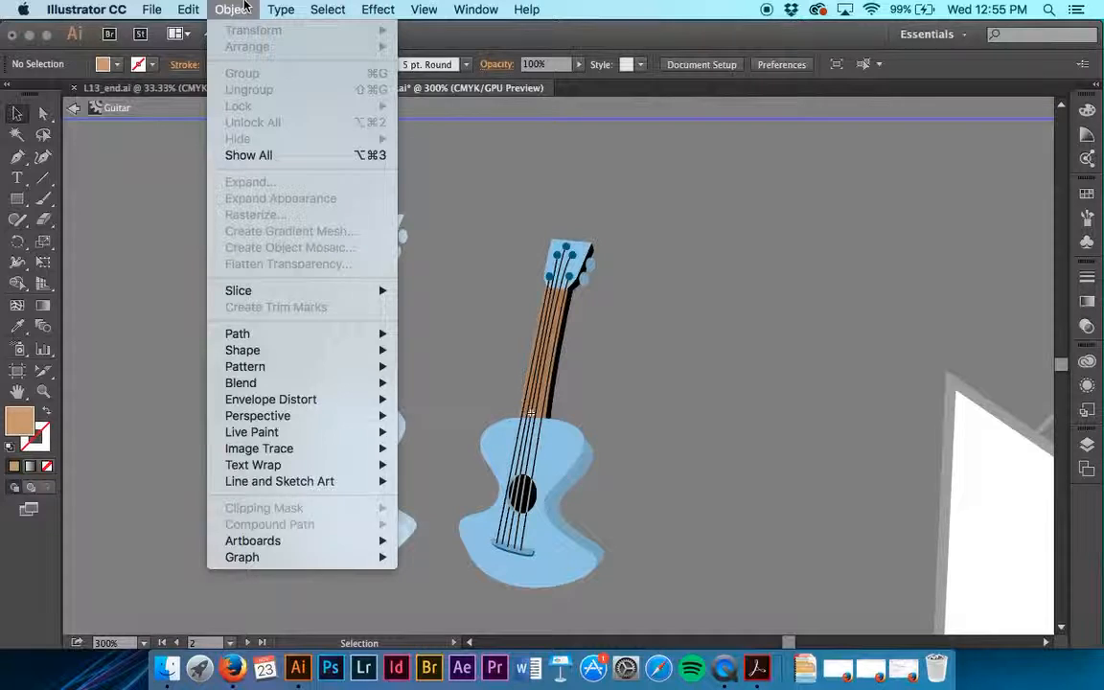
left_click(477, 326)
left_click(566, 455)
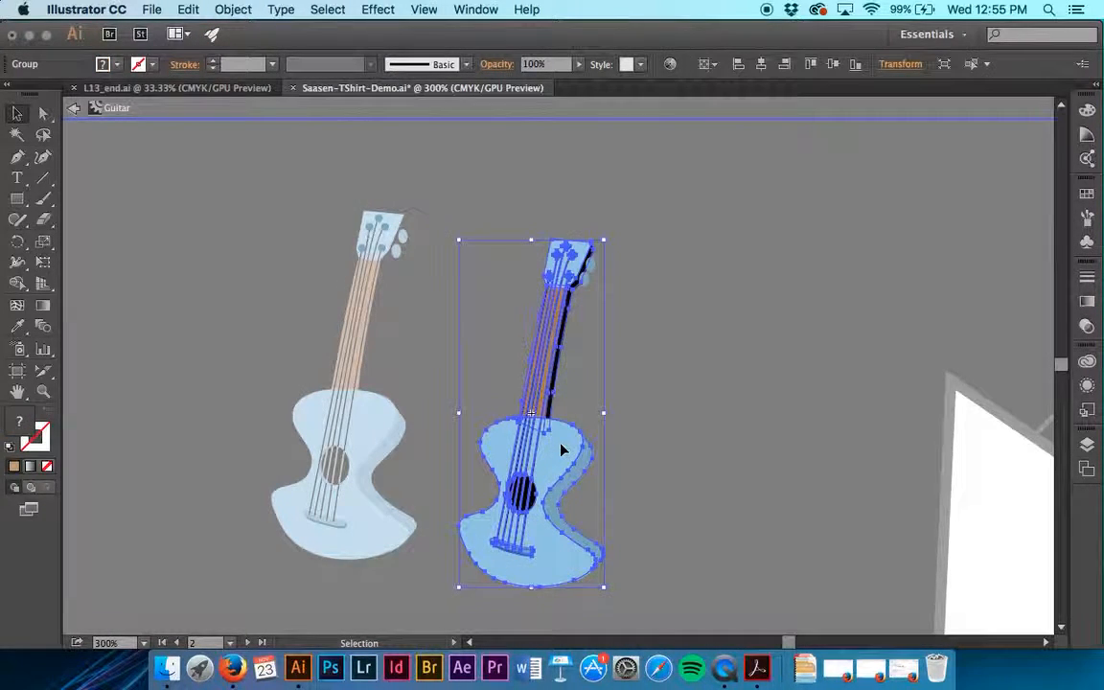
left_click(234, 9)
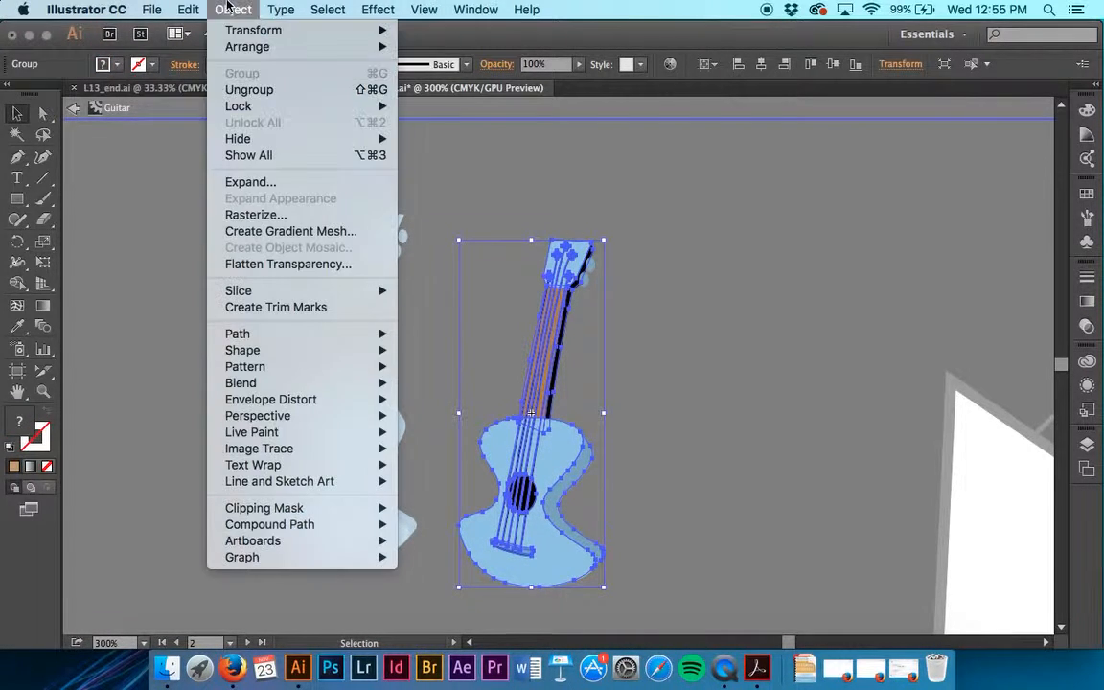
left_click(247, 90)
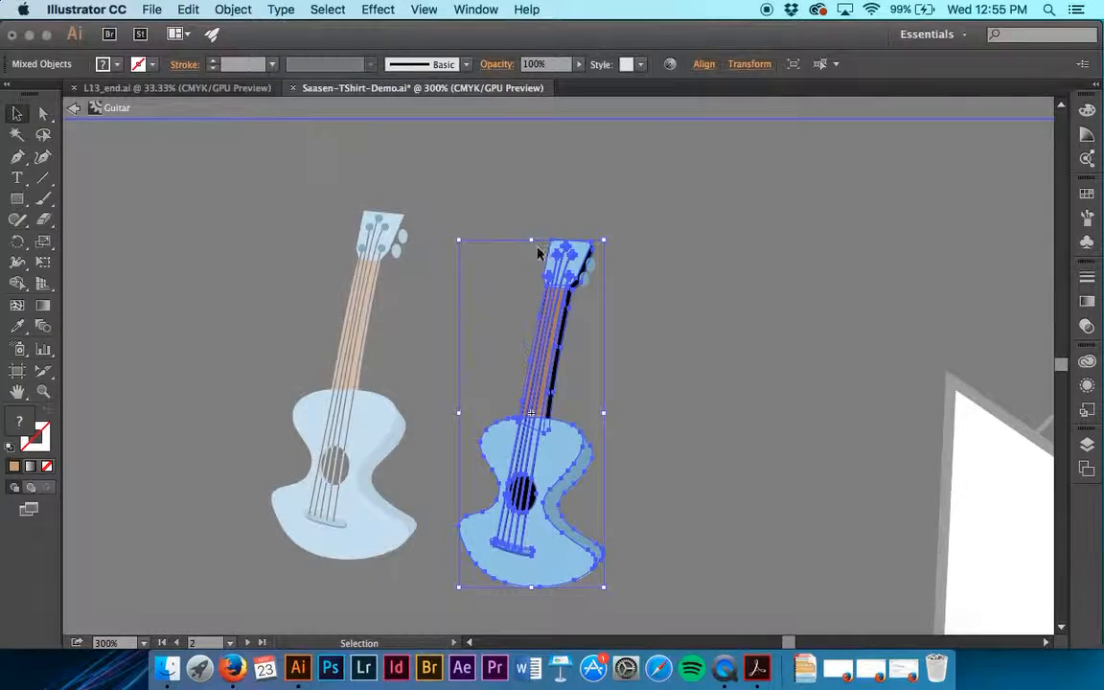
left_click(714, 323)
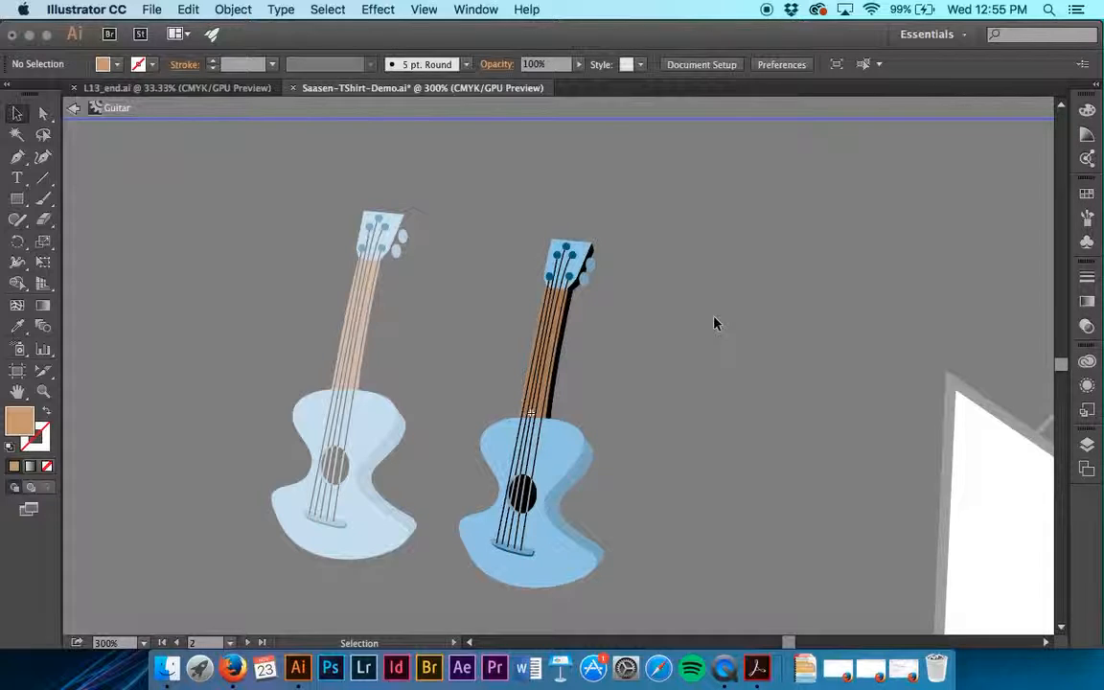
Stretch the guitar's headstock slightly taller at its upper edge in the symbol definition and exit symbol editing
left_click(578, 250)
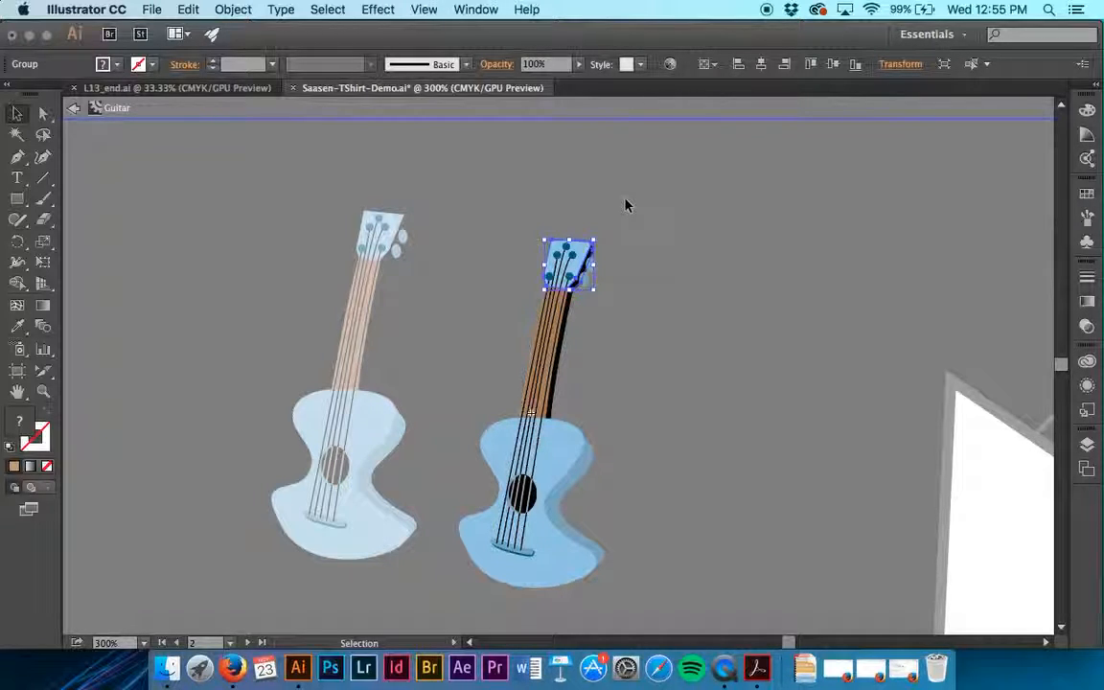
left_click(515, 220)
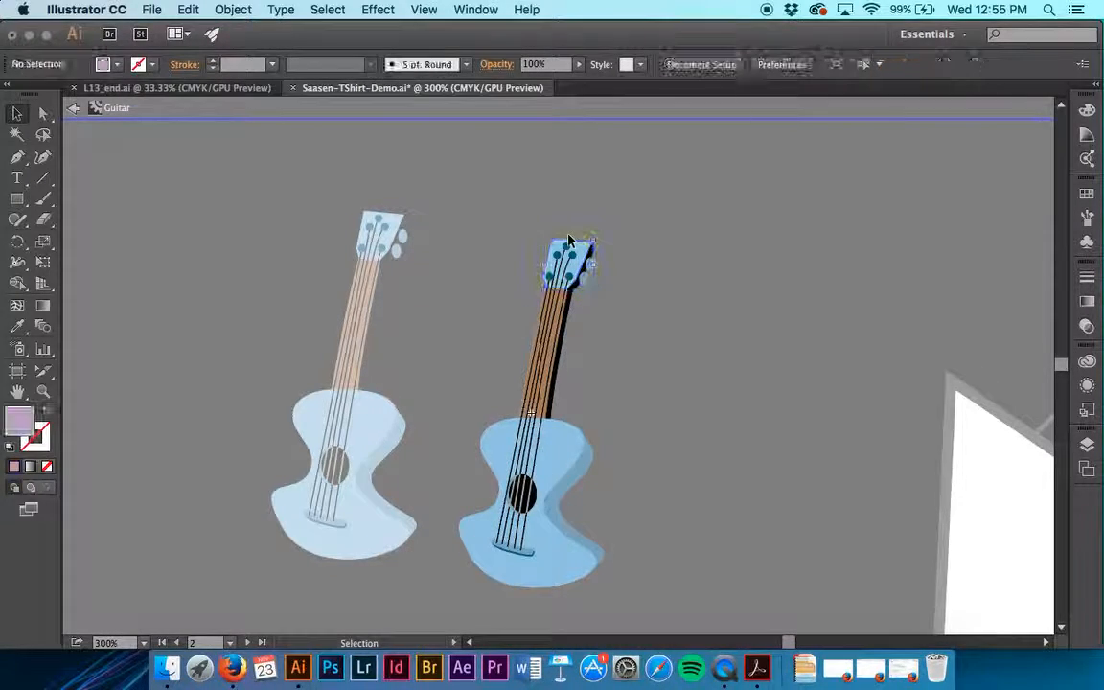
left_click(582, 252)
mouse_move(568, 241)
left_mouse_down()
mouse_move(566, 227)
mouse_move(572, 234)
left_mouse_up()
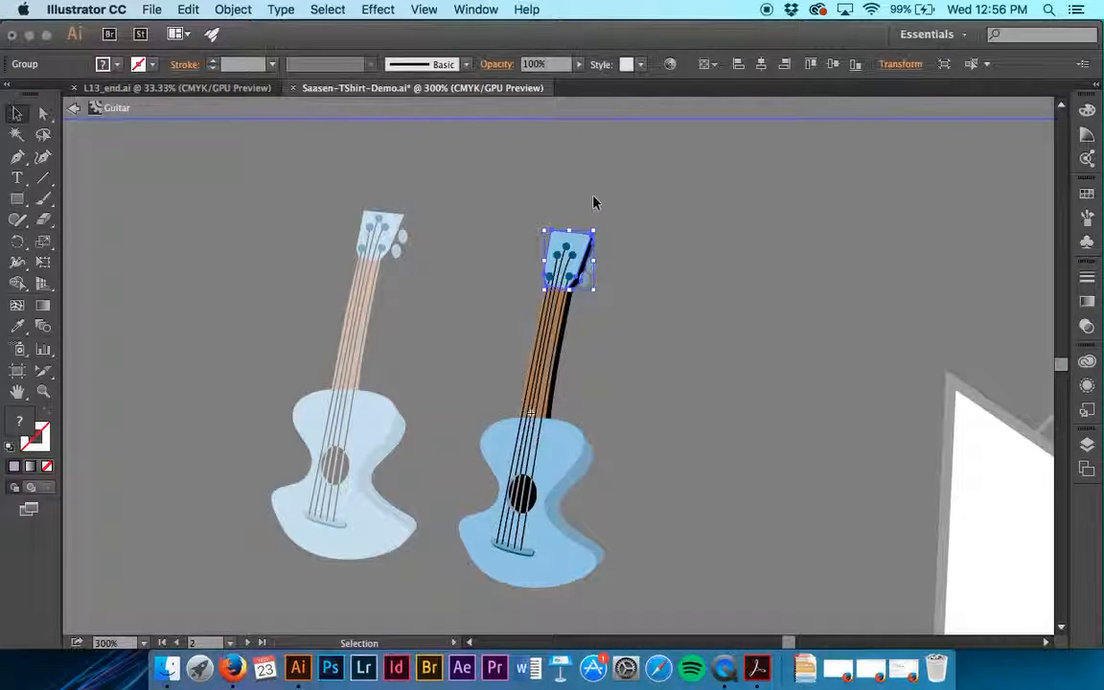
left_click(593, 202)
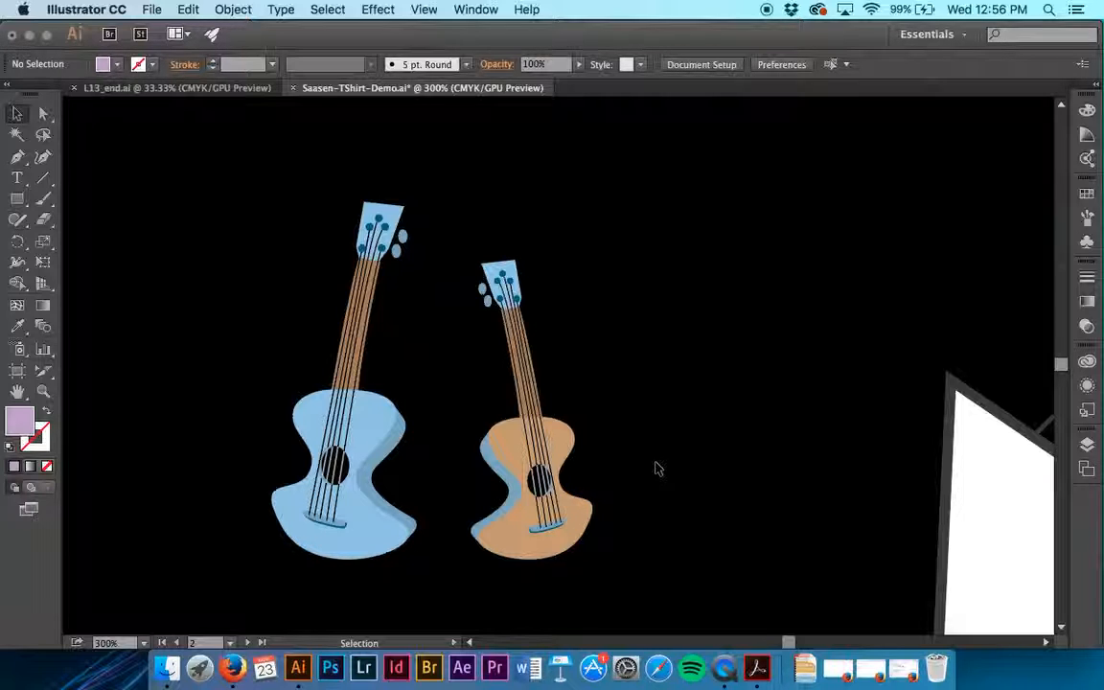
Directly select the right guitar's blue body side and fill it with the brown swatch C=40 M=65 Y=90 K=35
key("a")
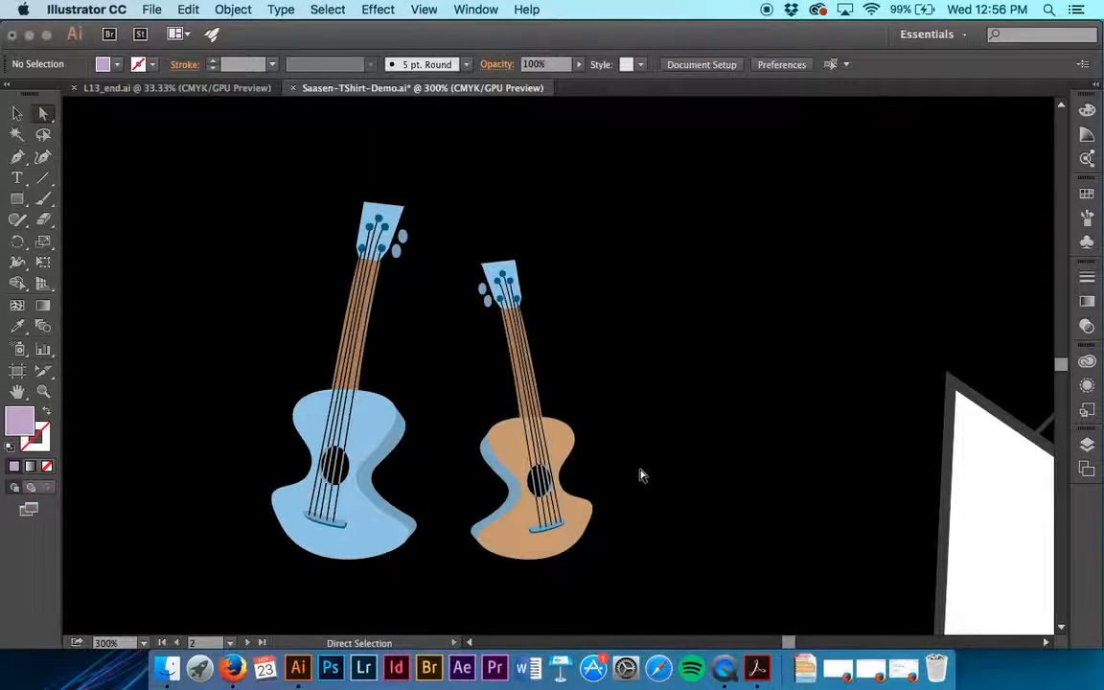
left_click(512, 494)
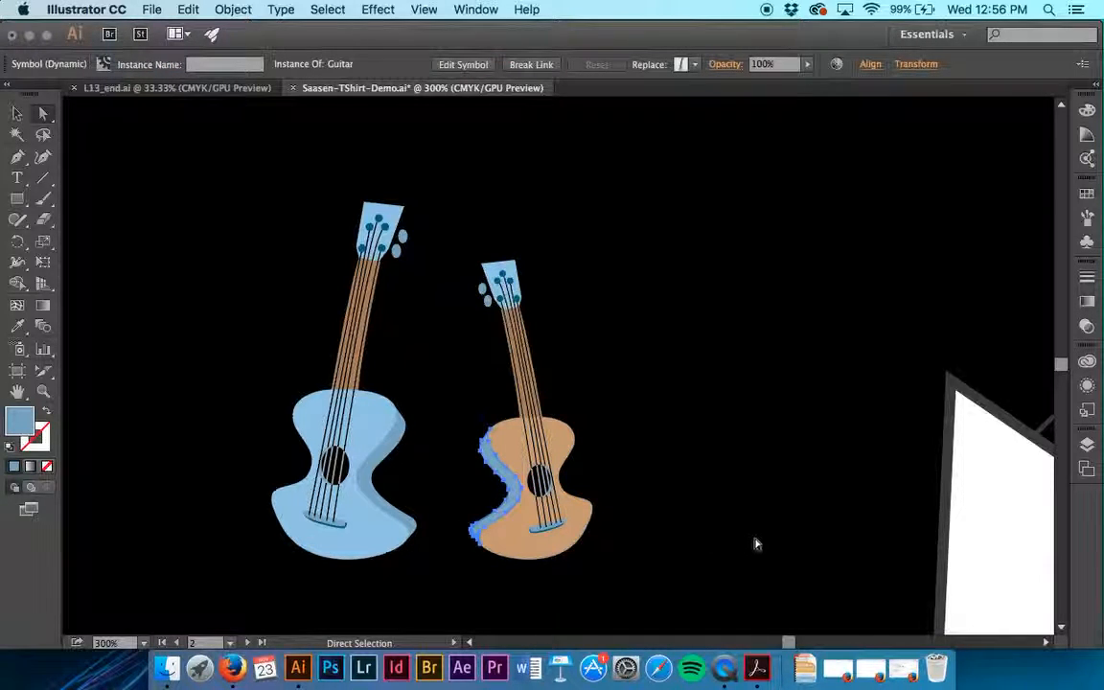
left_click(1088, 196)
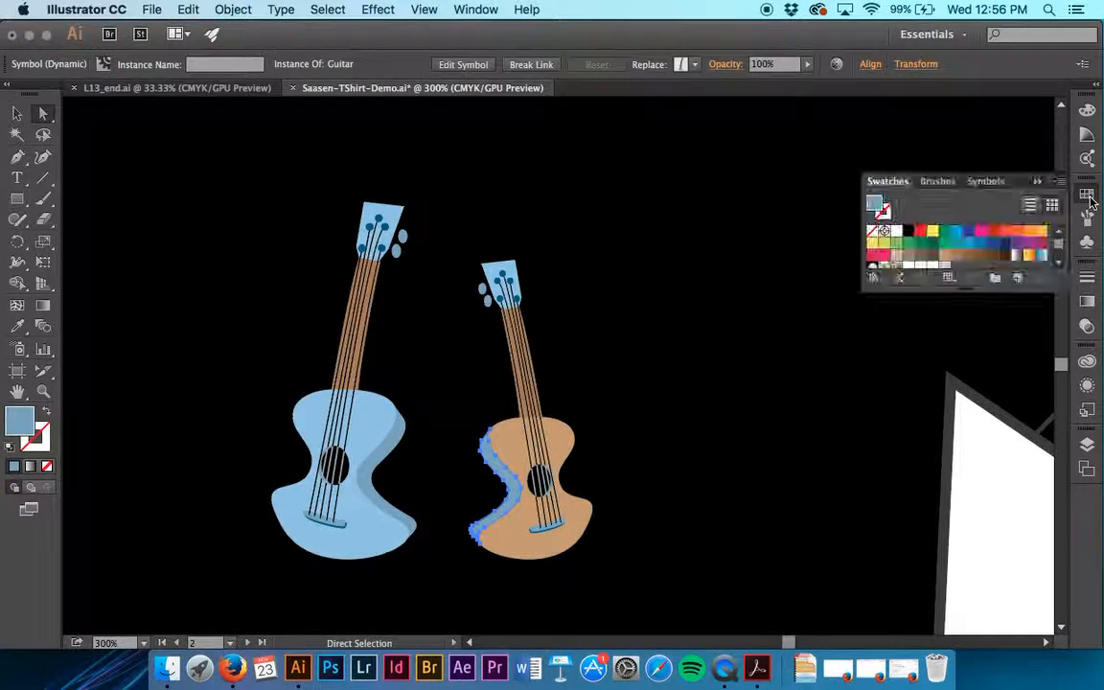
left_click(982, 256)
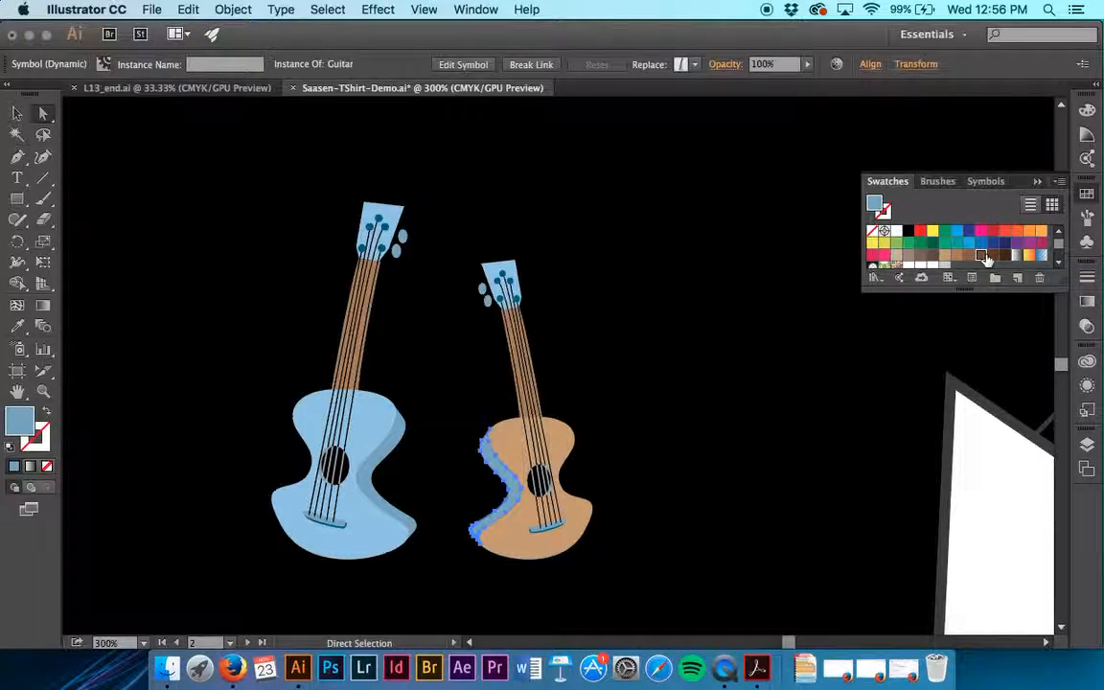
left_click(786, 514)
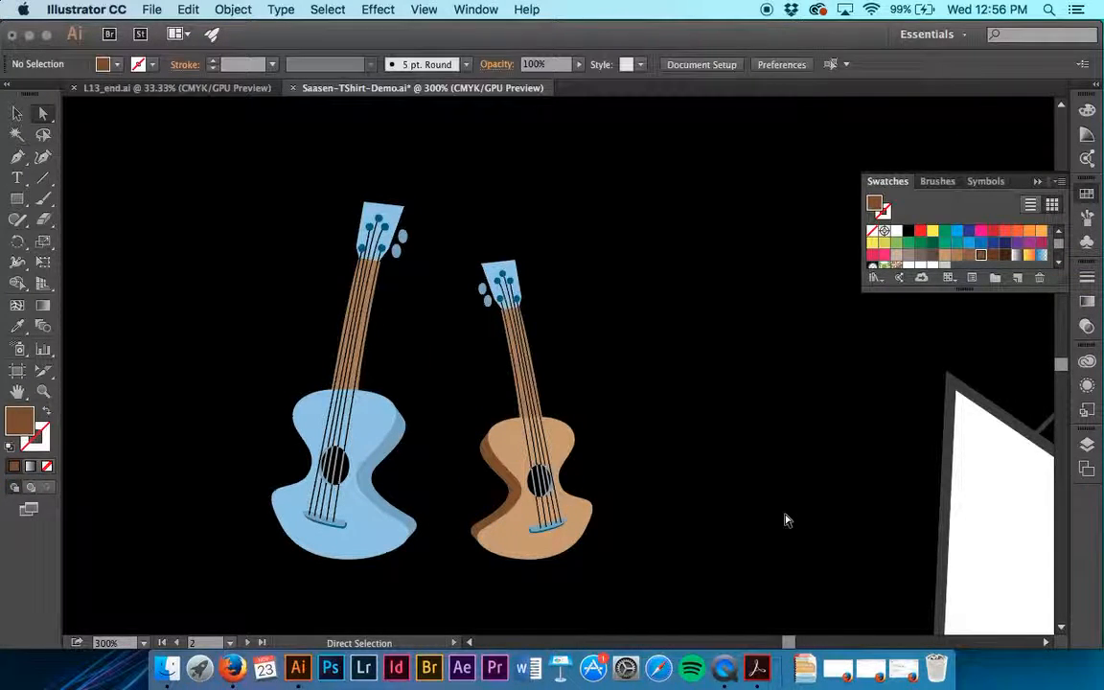
Fill the right guitar's headstock with the same tan swatch as its body front
left_click(515, 276)
left_click(514, 276)
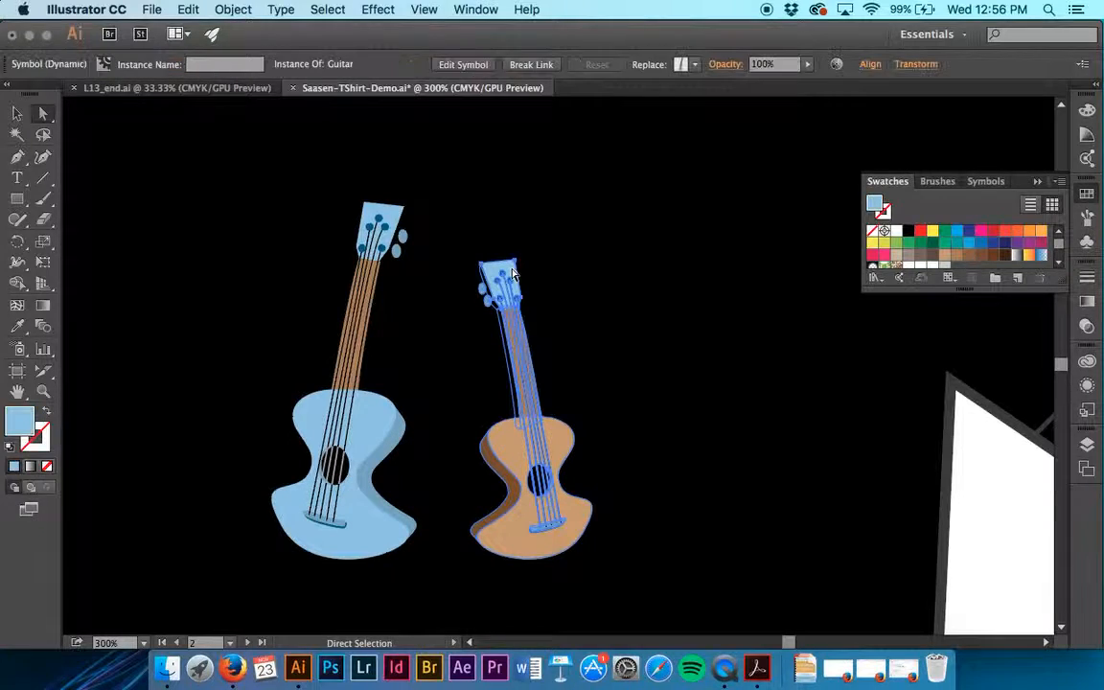
left_click(945, 256)
left_click(684, 302)
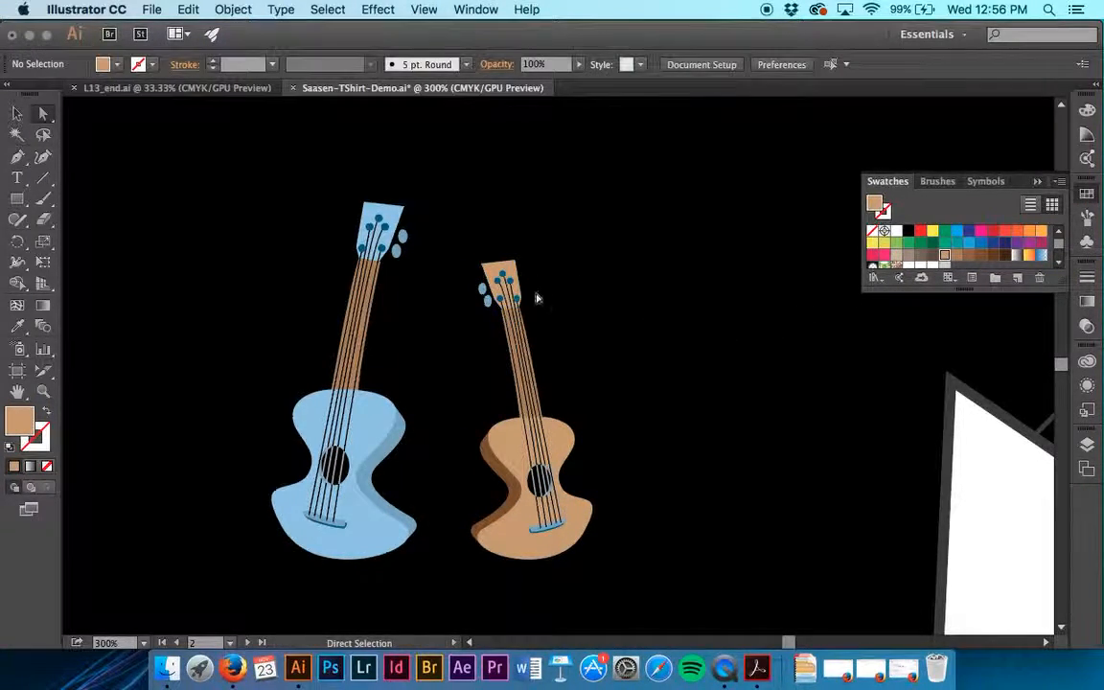
Fill the two oval tuning knobs beside the right guitar's headstock with a medium brown swatch
key("super+equal")
key("super+equal")
key("super+equal")
key("super+equal")
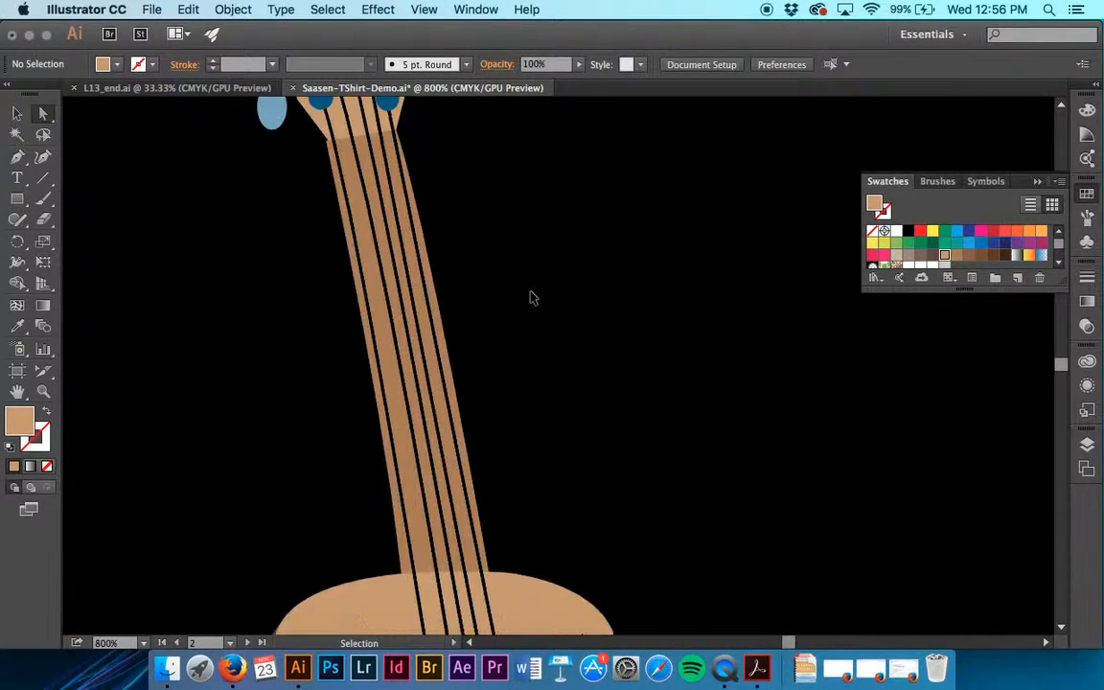
scroll(532, 298, "up", 5)
scroll(532, 298, "left", 2)
scroll(532, 298, "down", 1)
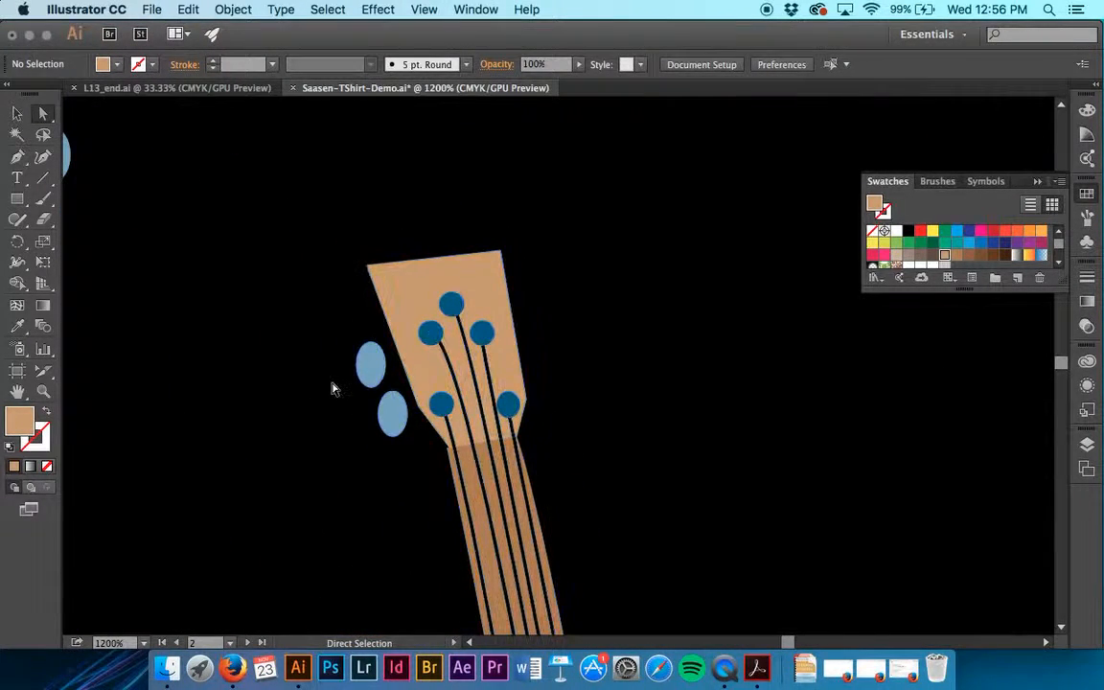
left_click(369, 380)
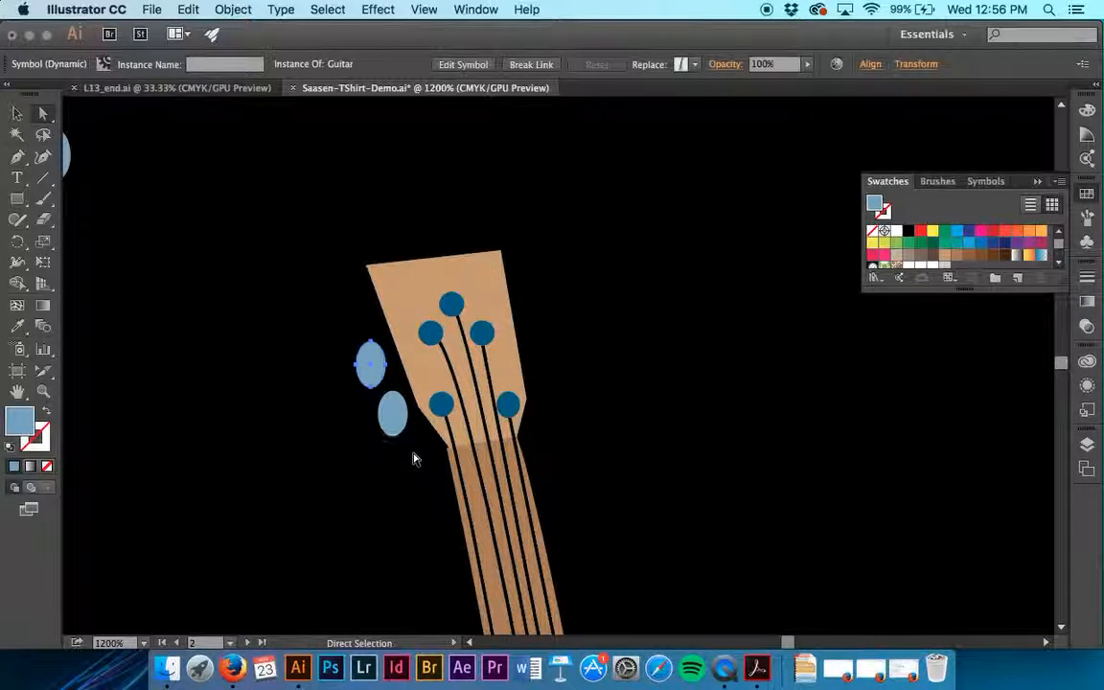
left_click(392, 417, "shift")
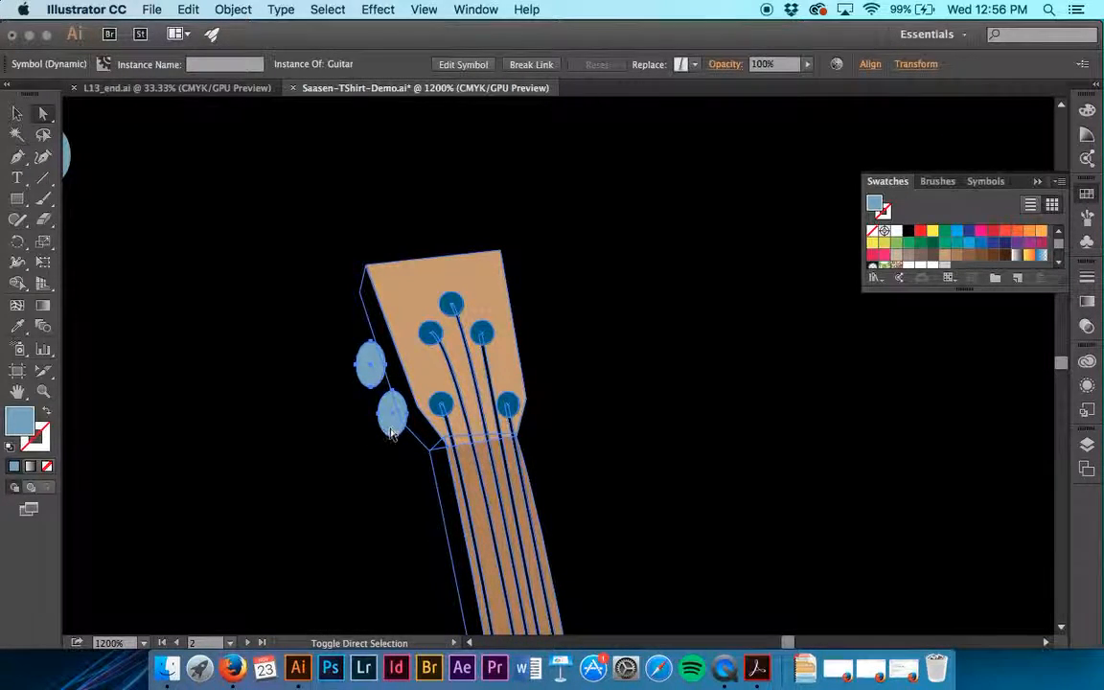
left_click(981, 256)
scroll(723, 605, "down", 15)
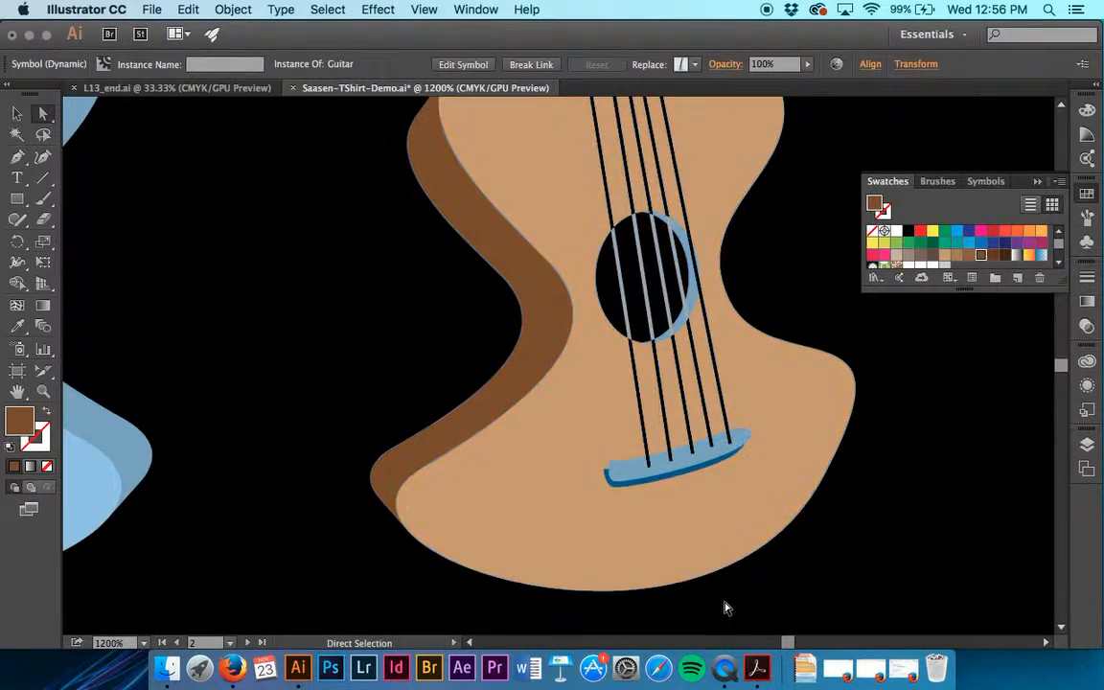
scroll(725, 608, "up", 15)
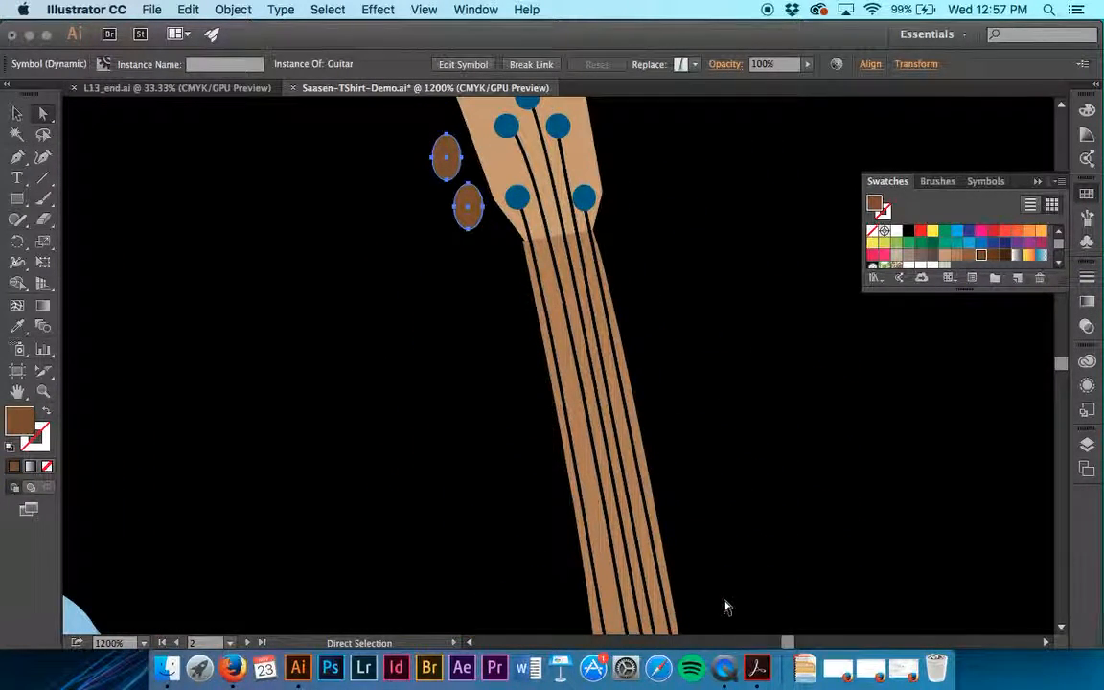
scroll(813, 352, "down", 10)
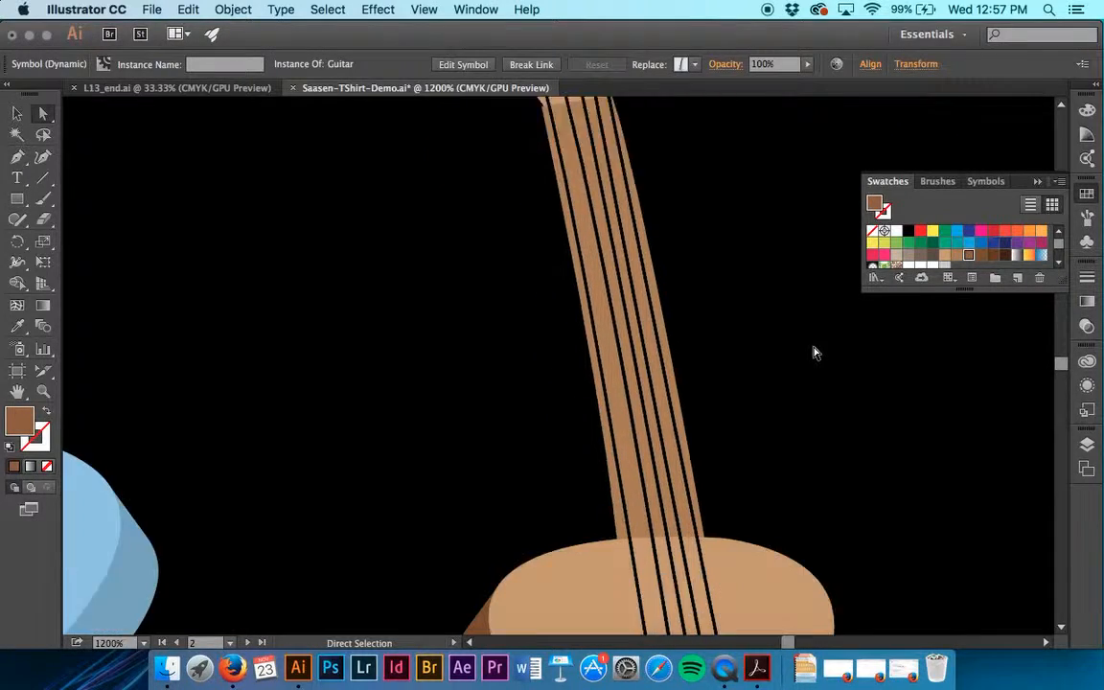
scroll(813, 352, "up", 10)
left_click(767, 352)
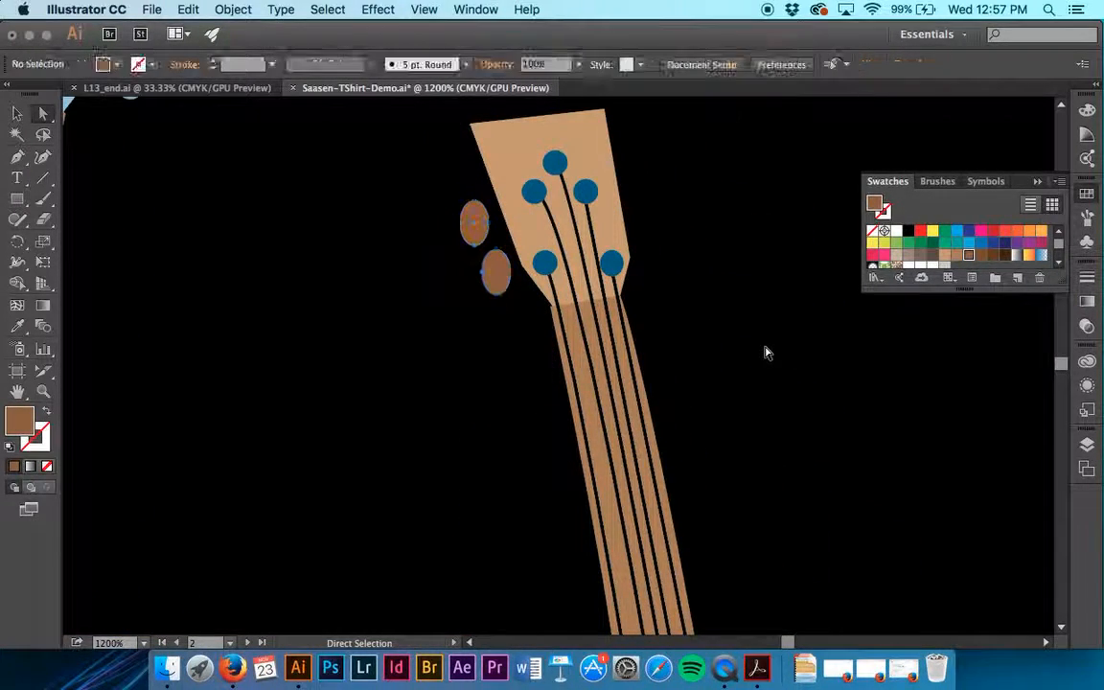
Select all five round blue pegs on the right guitar's headstock and fill them with a dark brown swatch
scroll(767, 352, "up", 3)
scroll(767, 352, "down", 10)
scroll(762, 354, "up", 10)
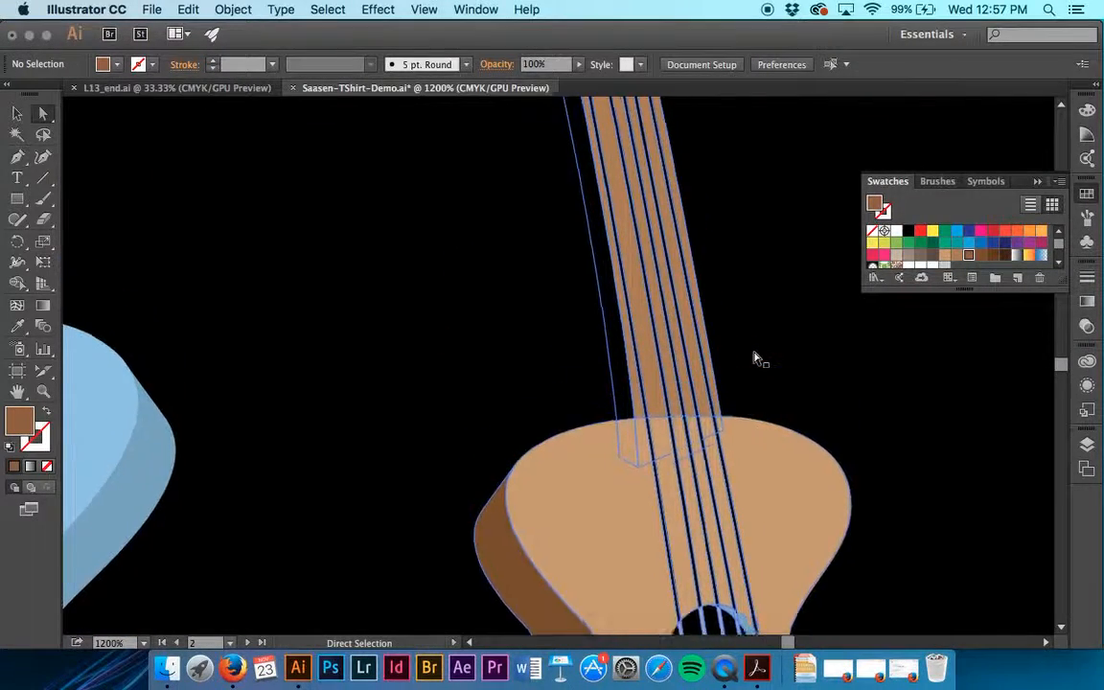
left_click(601, 389)
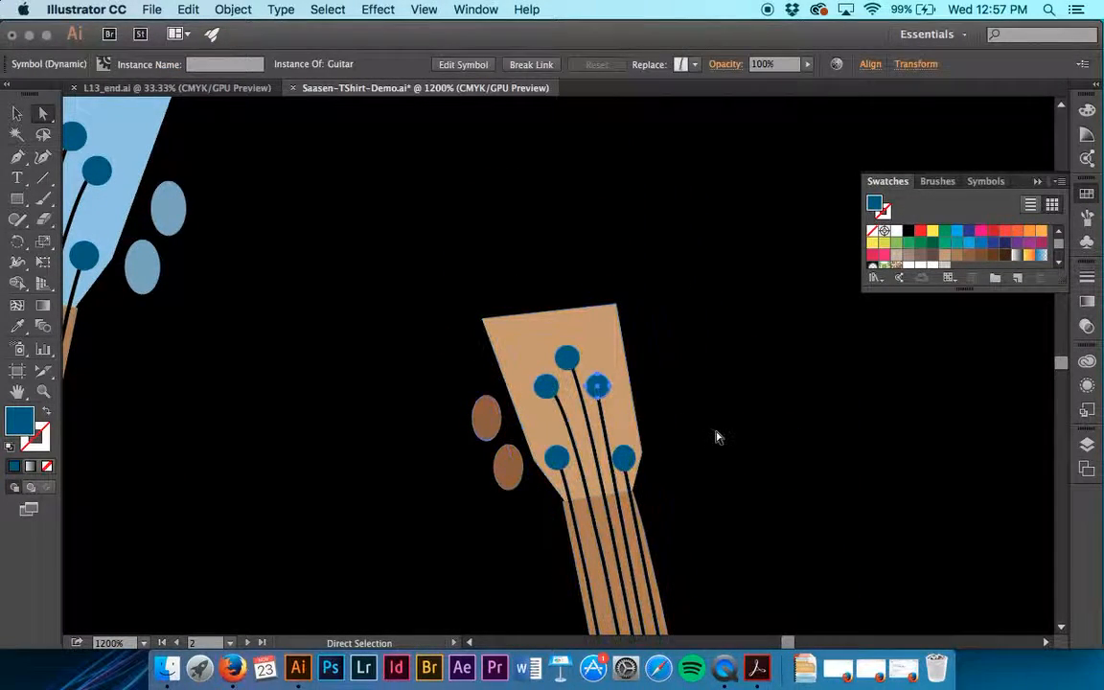
left_click(628, 458, "shift")
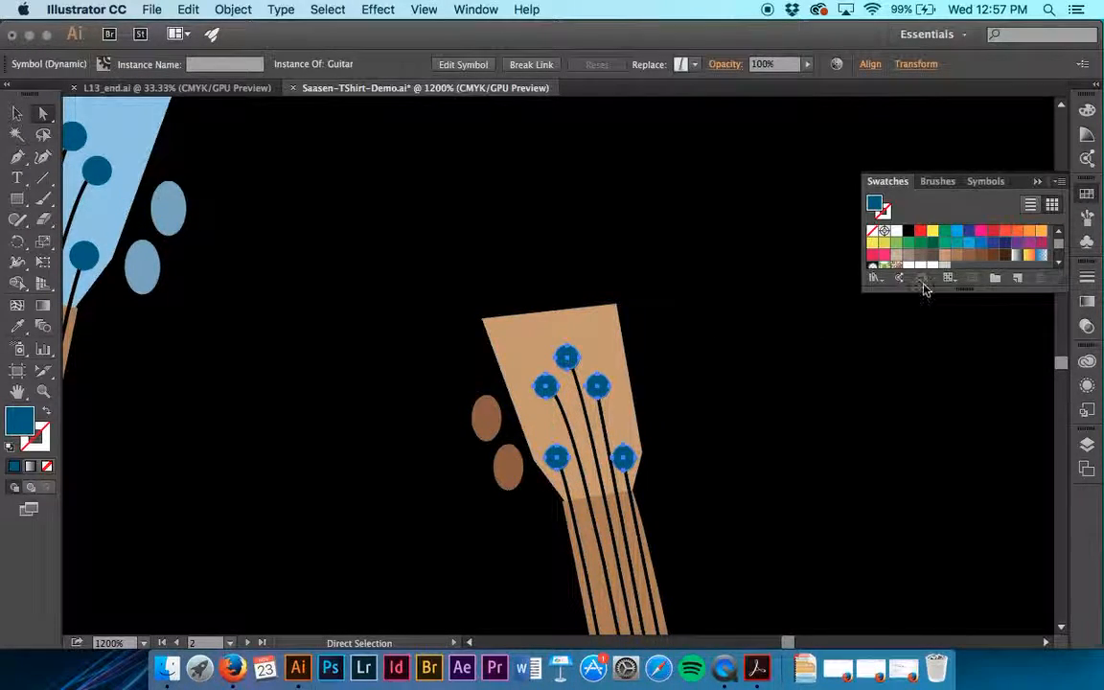
left_click(769, 446)
Fill the right guitar's bridge top and outer sound-hole edge with the brown swatch C=40 M=65 Y=90 K=35
scroll(768, 446, "down", 10)
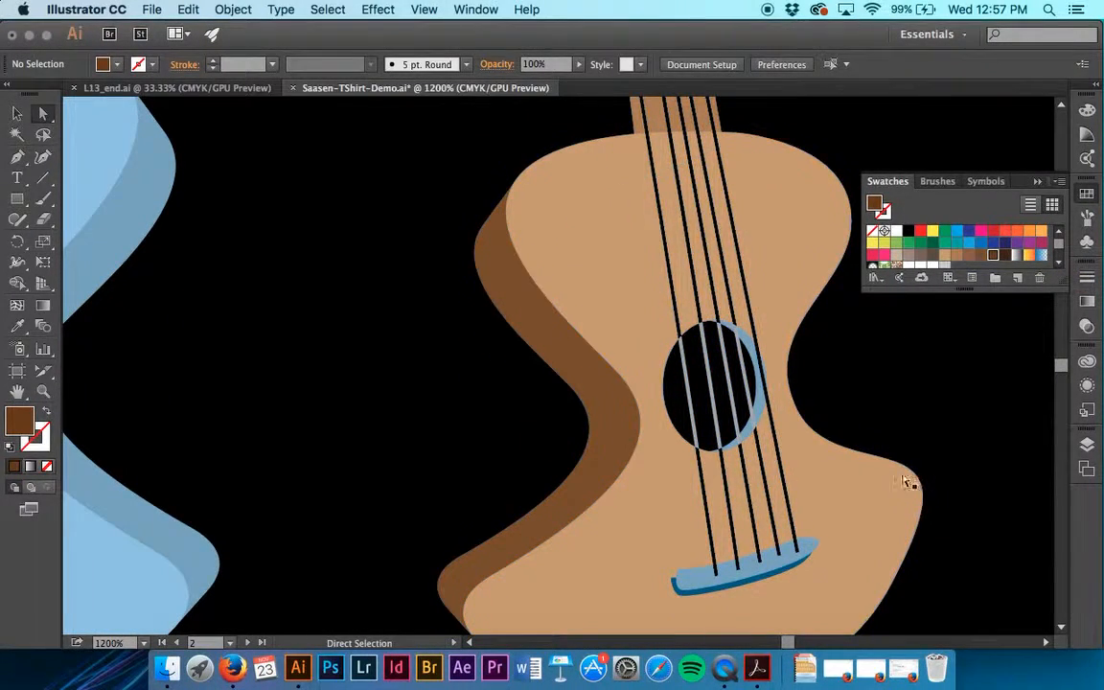
left_click(757, 412)
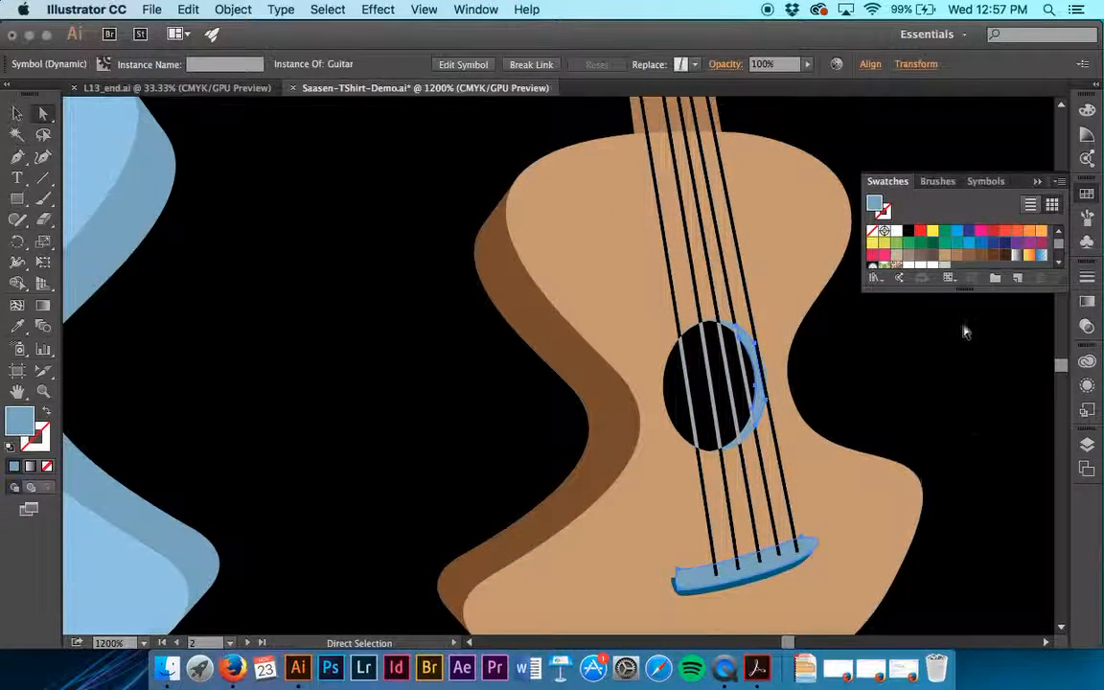
left_click(982, 257)
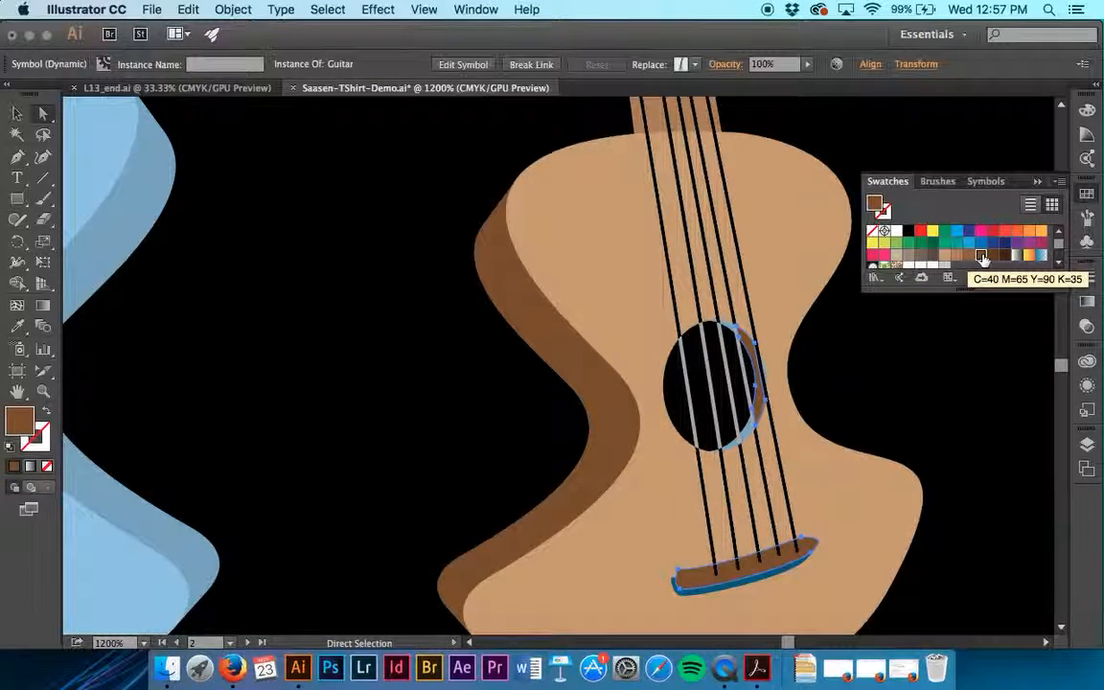
left_click(899, 408)
Try to fill the remaining light blue sound-hole edge pieces with a brown swatch, and undo the fill
left_click(745, 449)
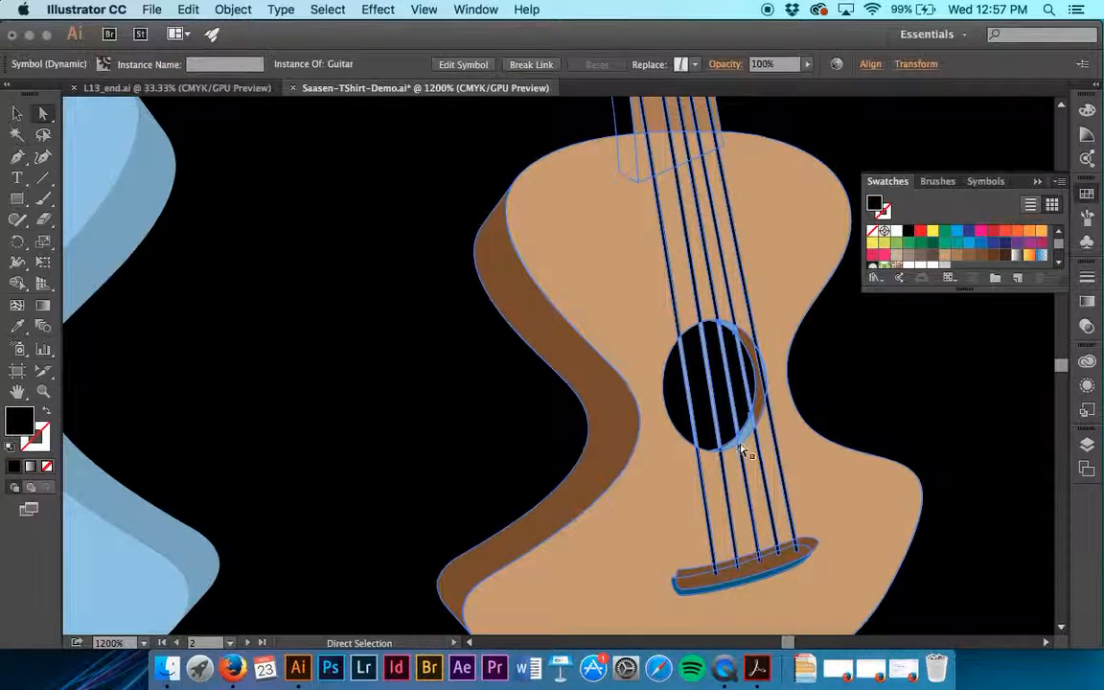
left_click(731, 330)
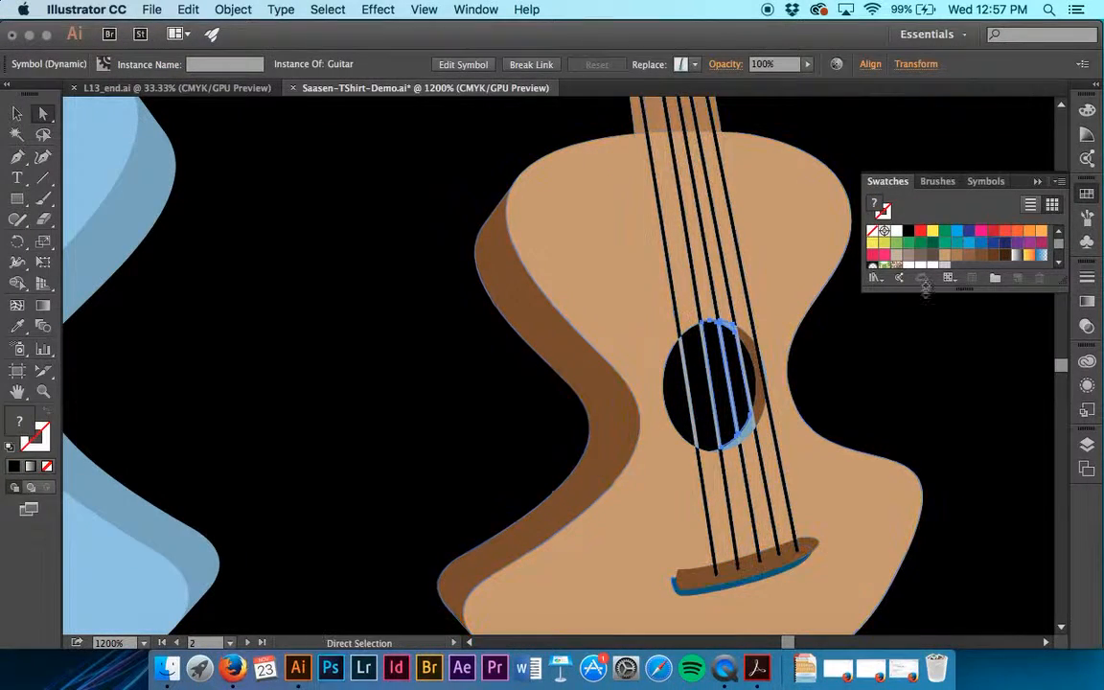
left_click(970, 257)
key("super+z")
Try to fill all remaining light blue sound-hole edge pieces together with brown swatch C=40 M=65 Y=90 K=35, and undo the fill
key("super+equal")
key("super+equal")
scroll(863, 391, "right", 10)
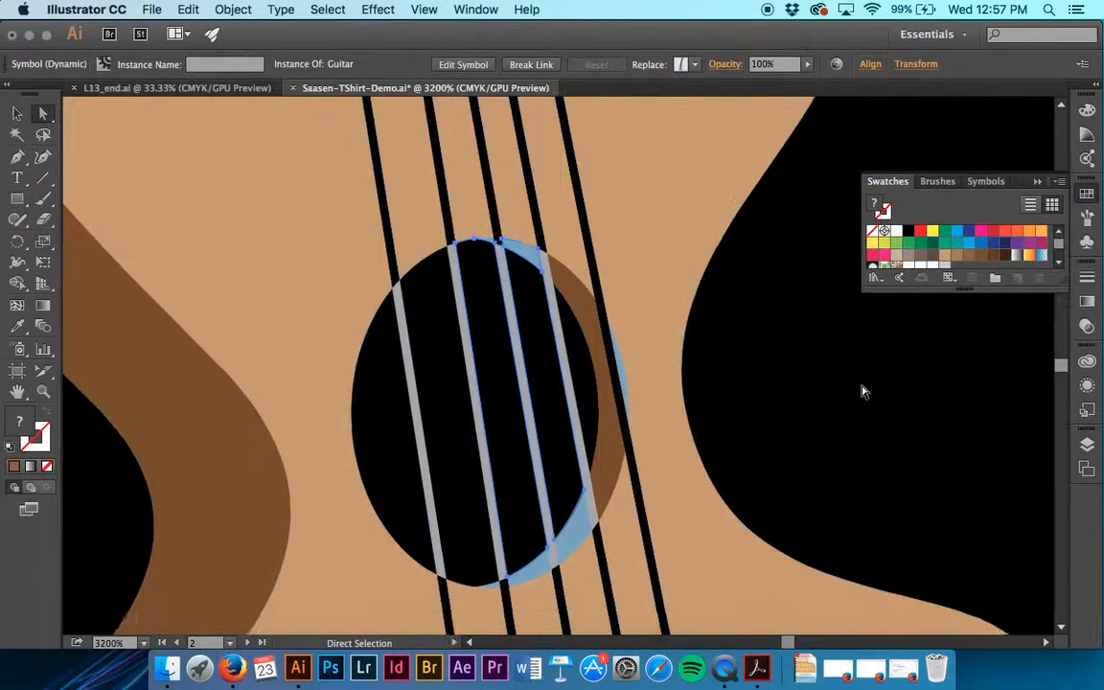
scroll(862, 391, "down", 1)
left_click(573, 506)
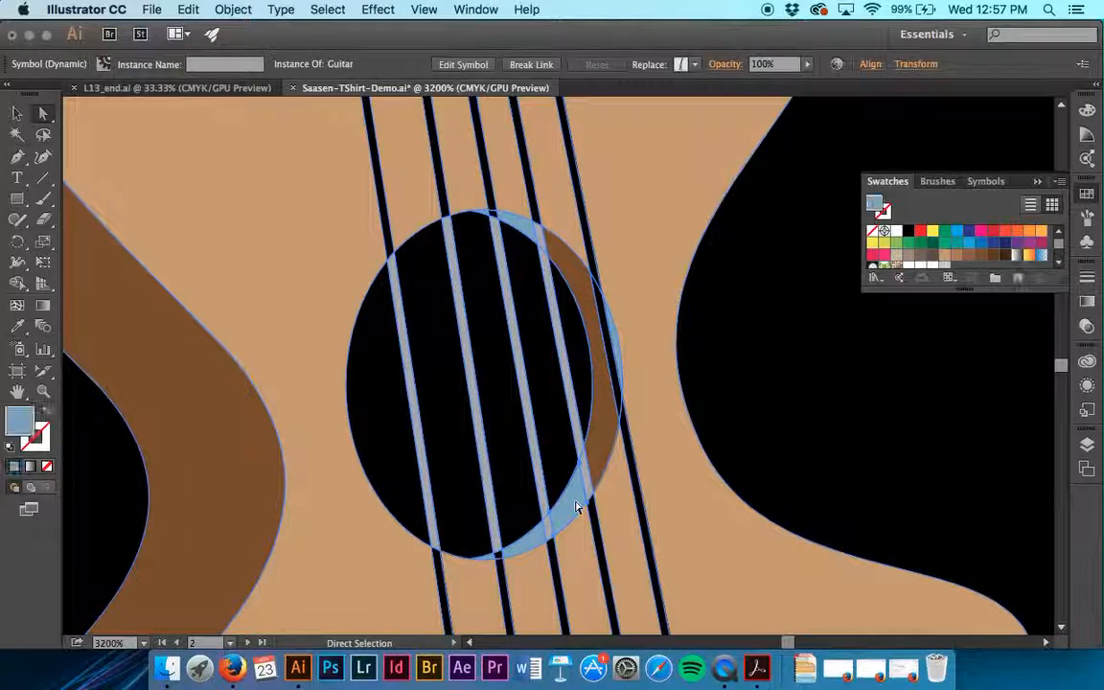
left_click(771, 370)
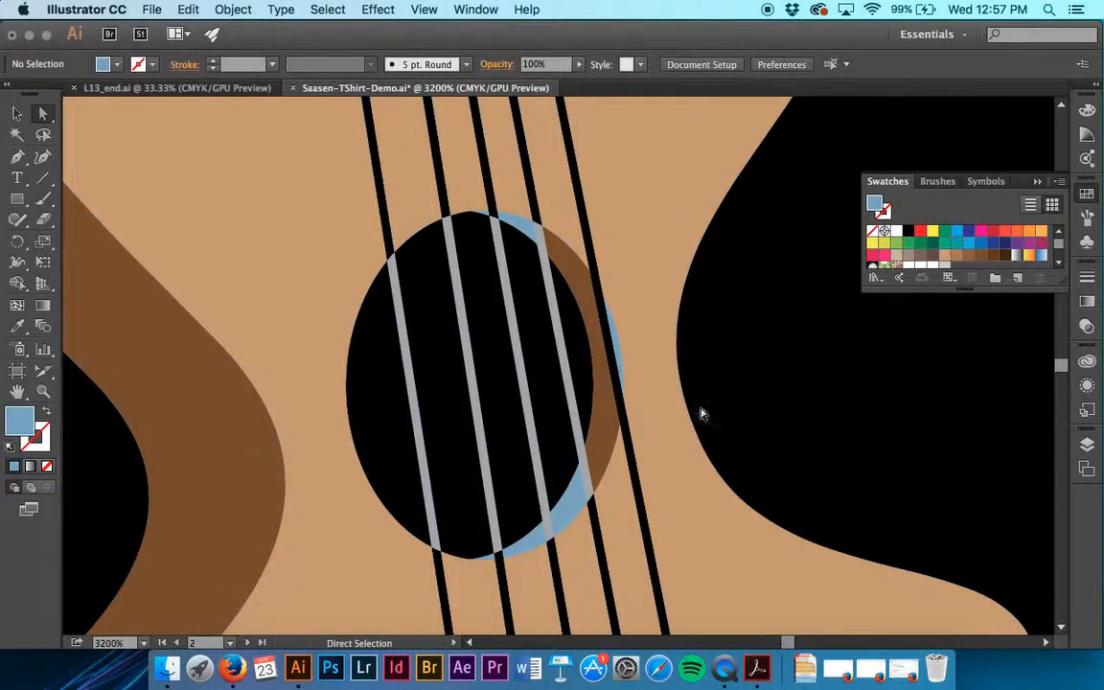
left_click(624, 359)
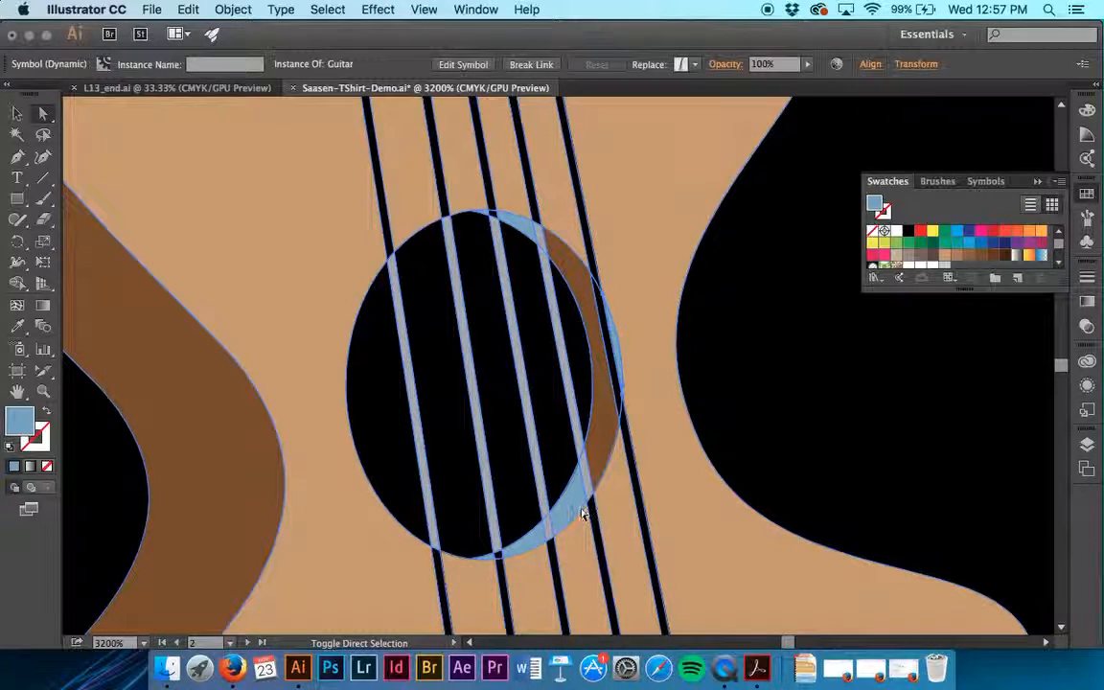
left_click(487, 563)
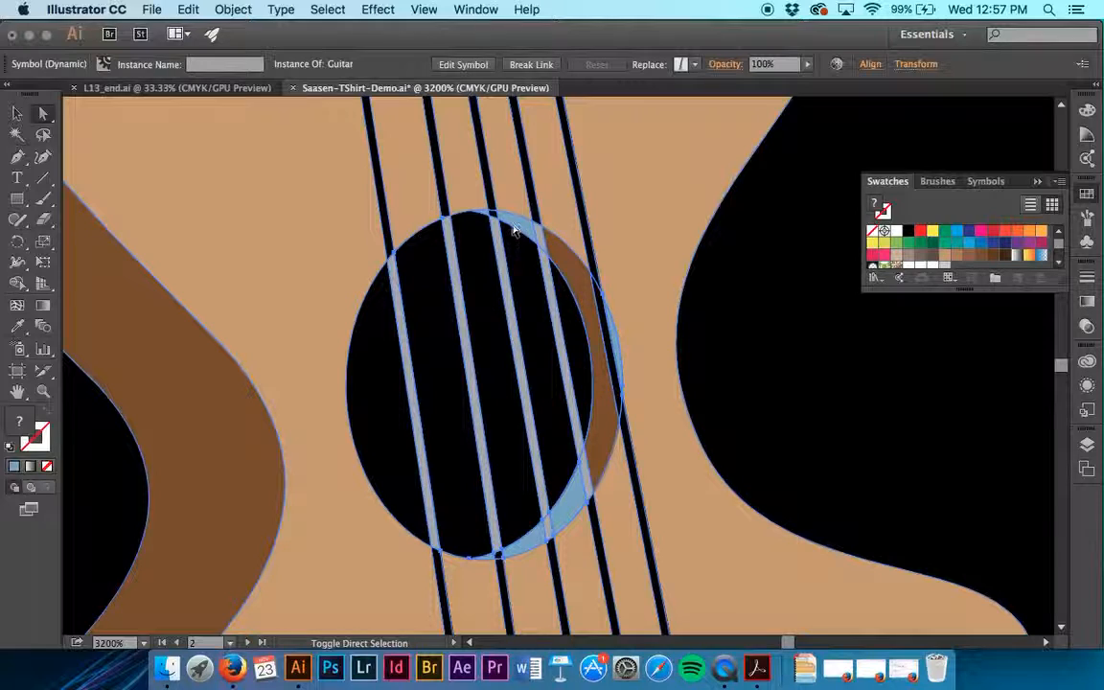
left_click(485, 211, "shift")
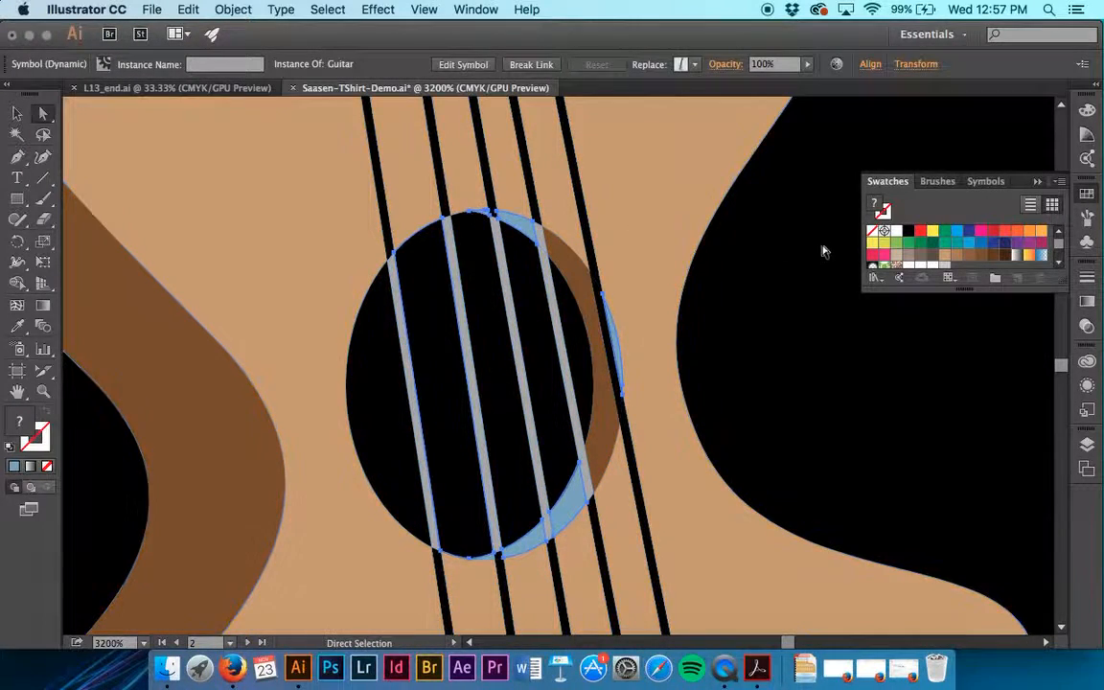
left_click(980, 256)
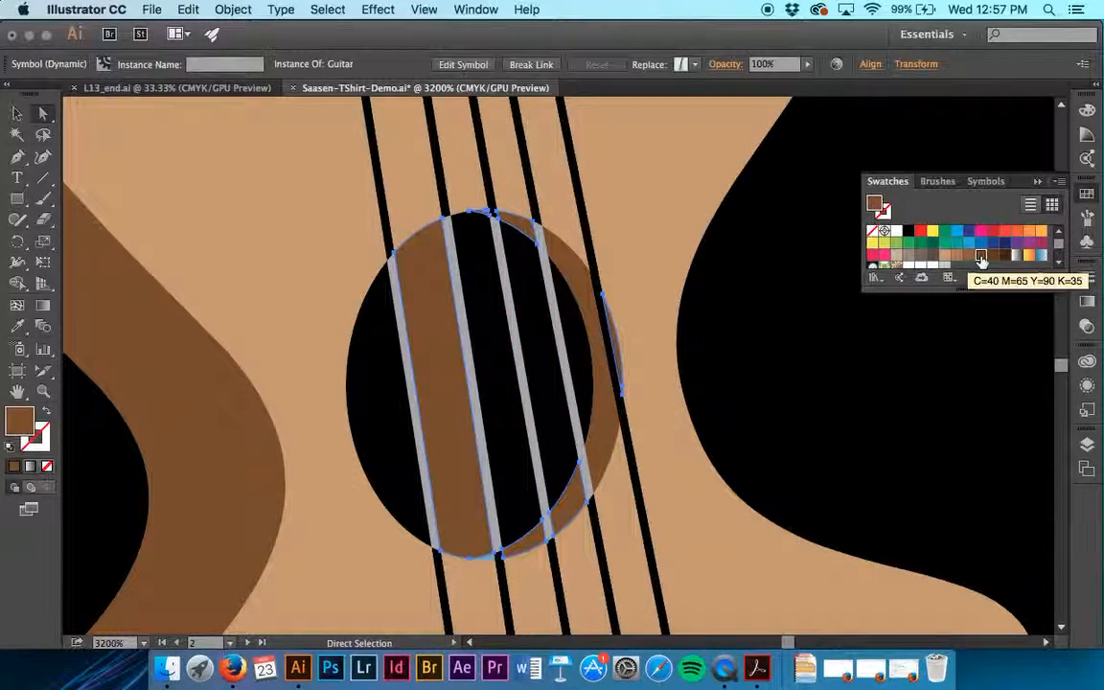
key("super+z")
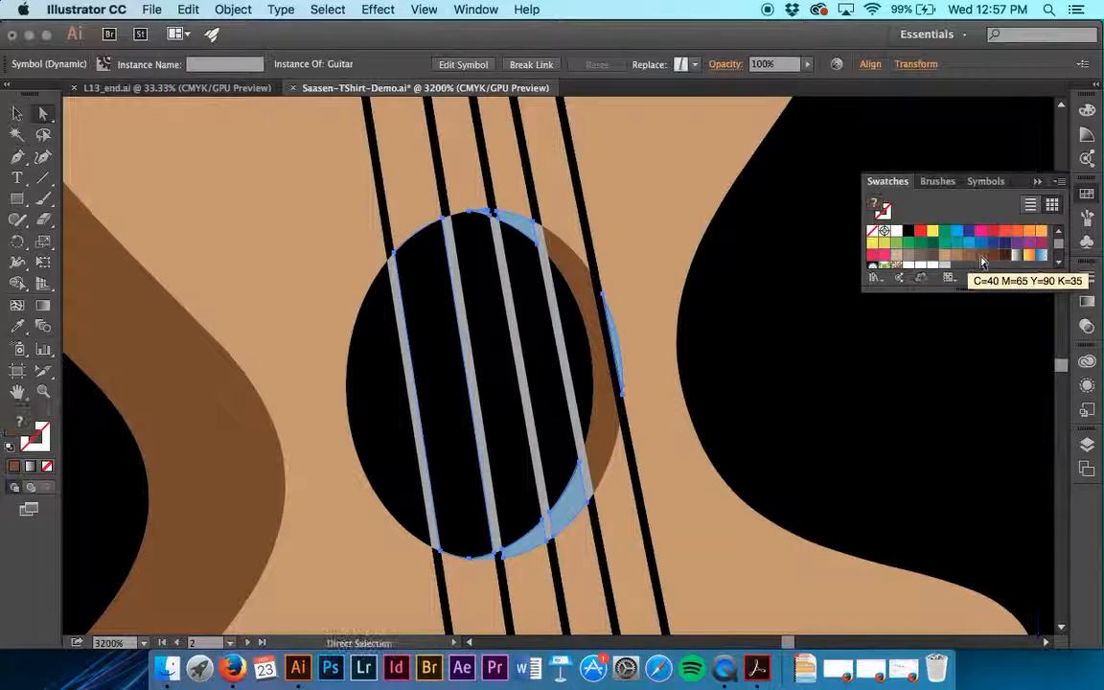
left_click(792, 404)
Fill the three light blue pieces along the brown guitar's lower sound-hole edge one by one with swatch C=40 M=65 Y=90 K=35
left_click(561, 511)
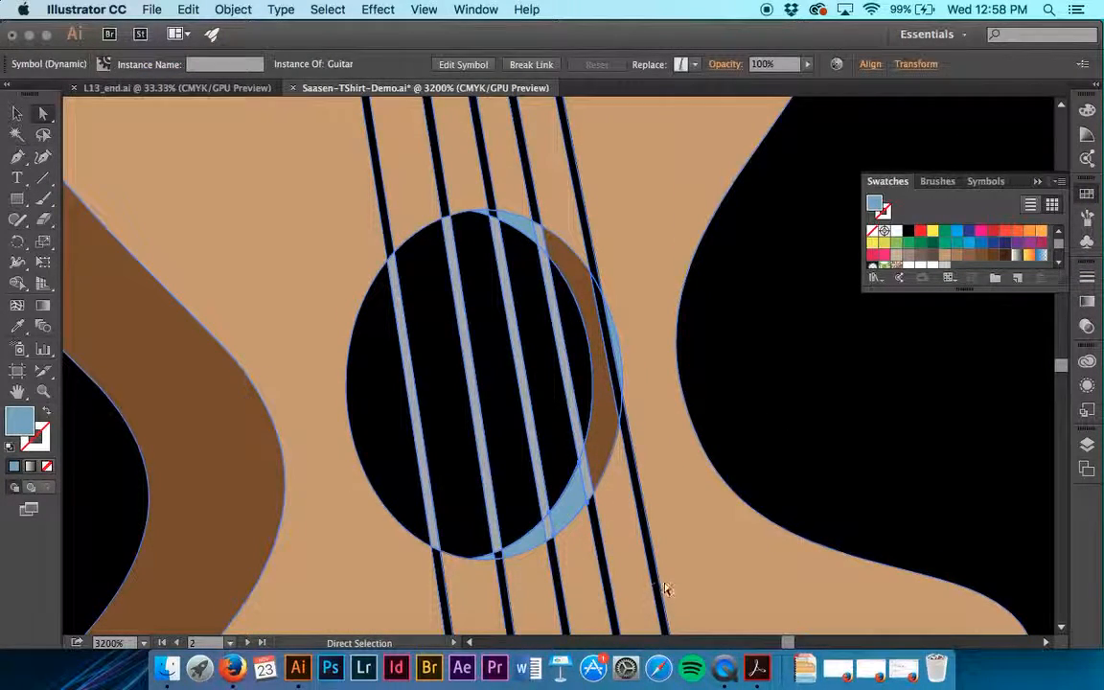
left_click(980, 254)
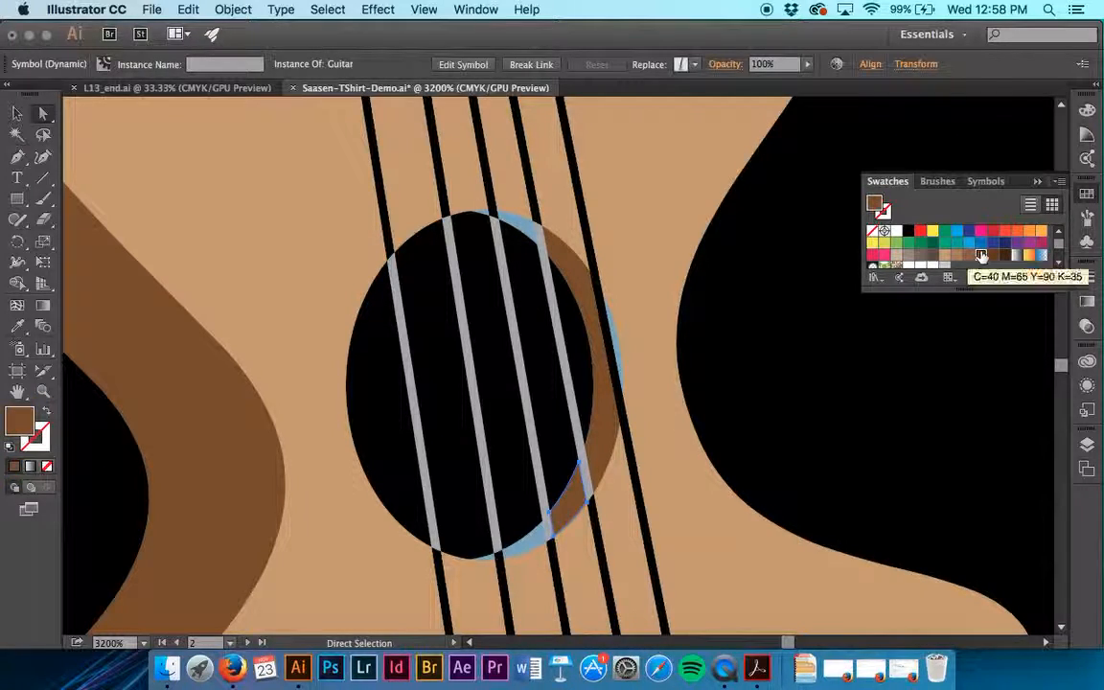
left_click(521, 542)
left_click(769, 434)
left_click(529, 522)
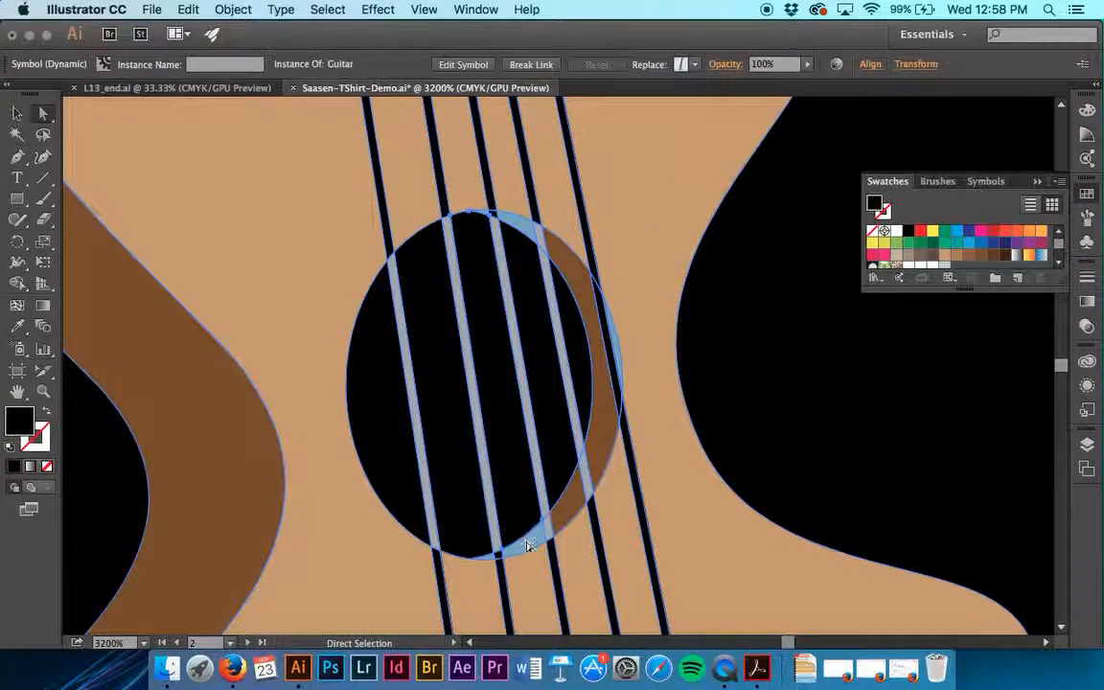
left_click(529, 544)
left_click(980, 255)
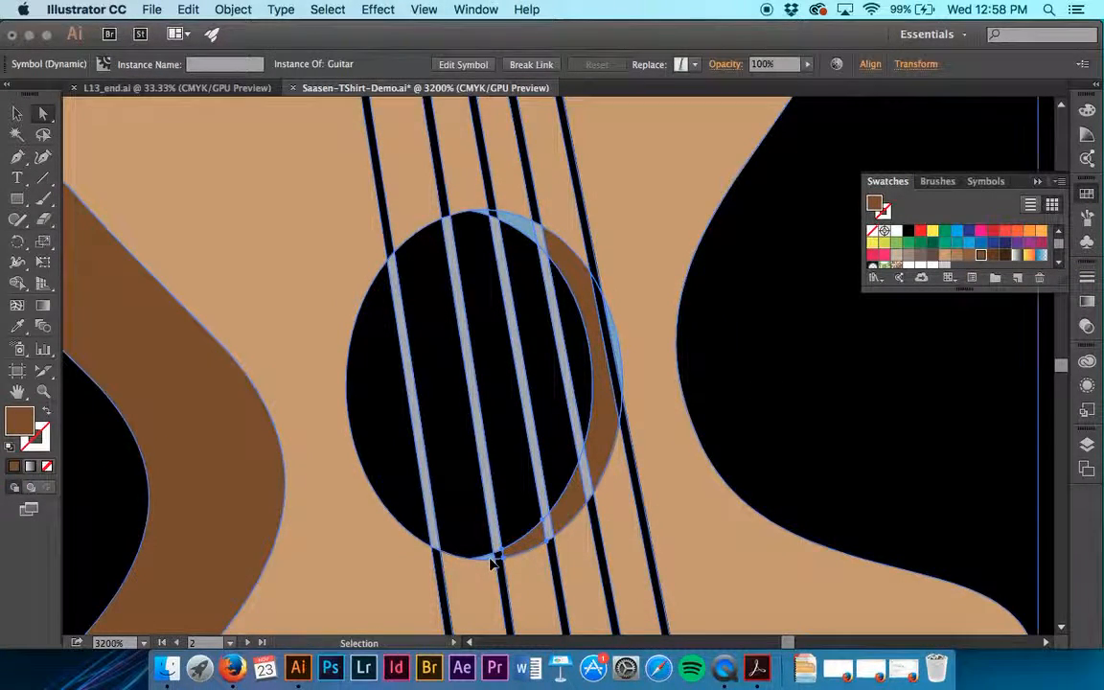
scroll(491, 563, "up", 5)
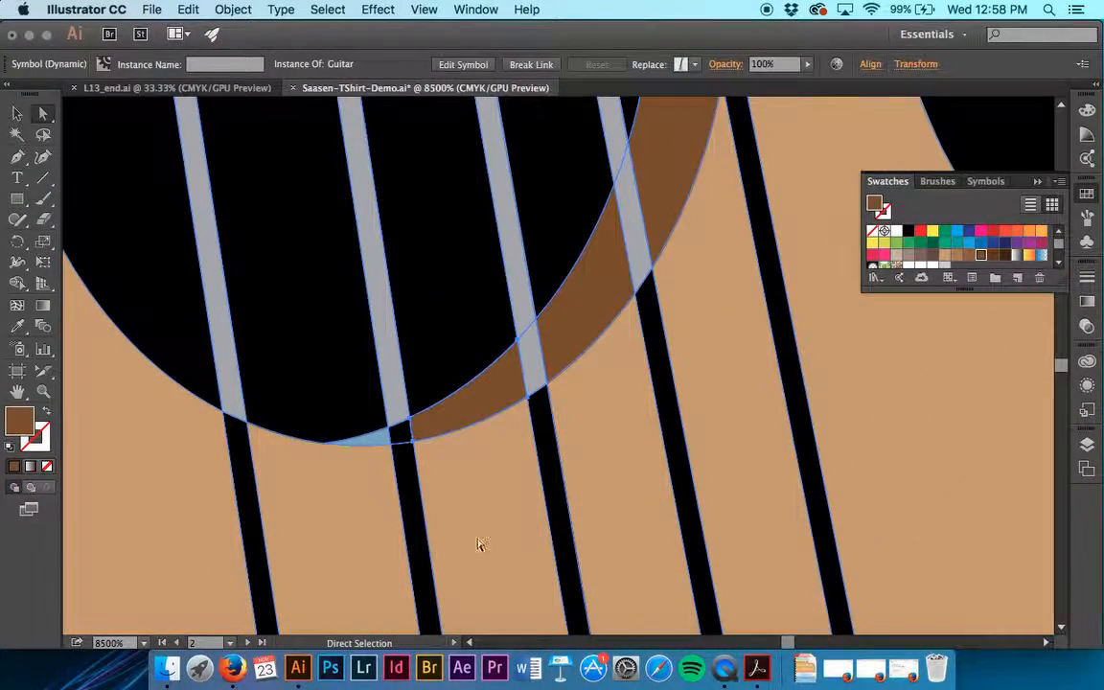
left_click(373, 440)
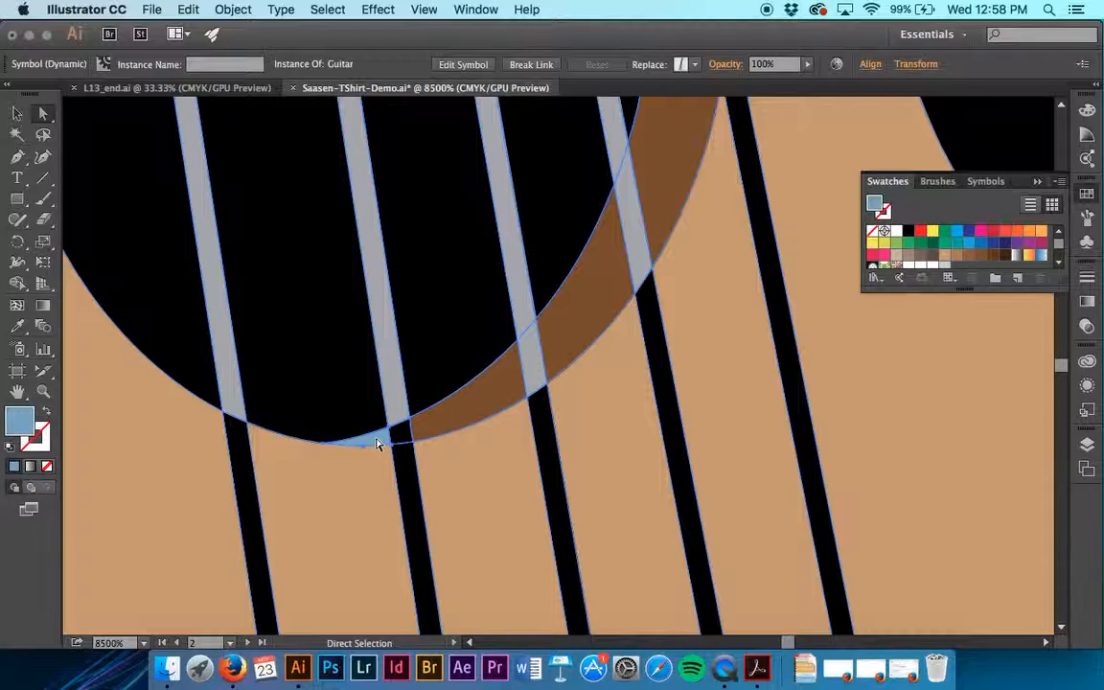
left_click(980, 254)
Fill the sound hole's blue right and upper edge pieces with brown C=40 M=65 Y=90 K=35, and the small top sliver with the adjacent lighter brown
scroll(561, 296, "up", 10)
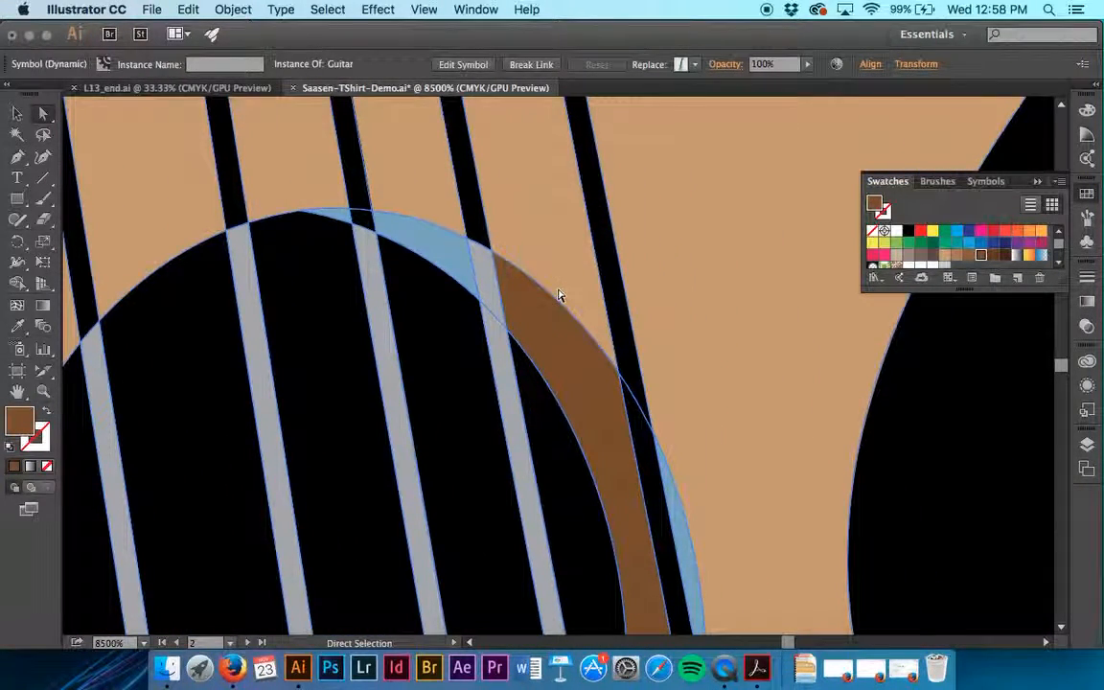
left_click(683, 539)
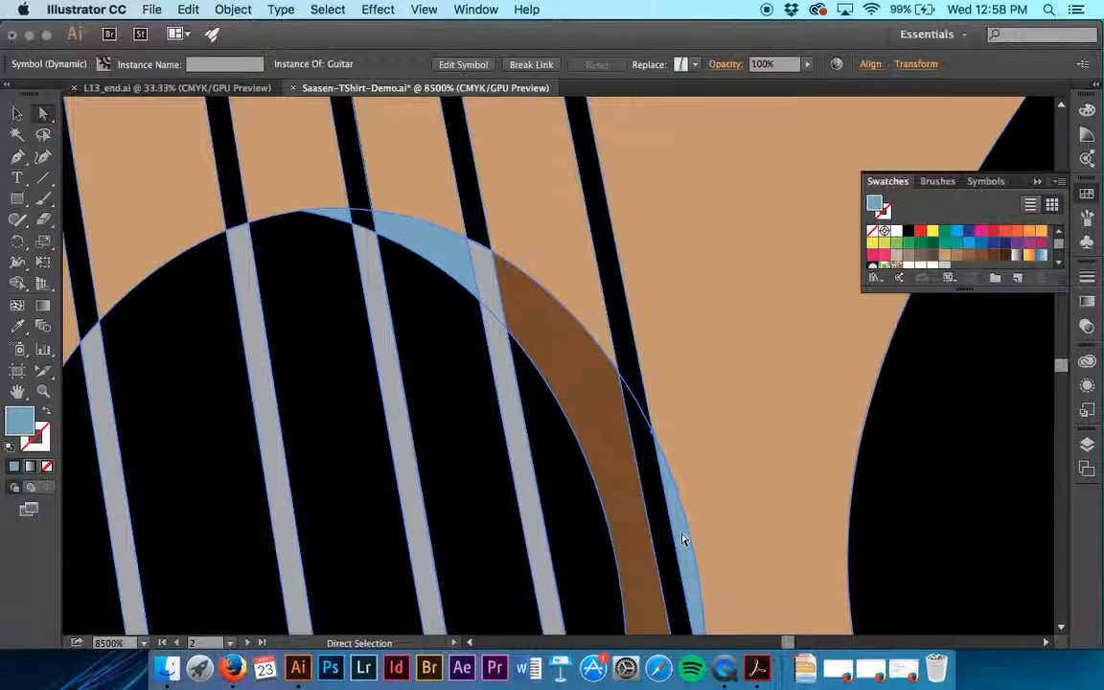
left_click(980, 255)
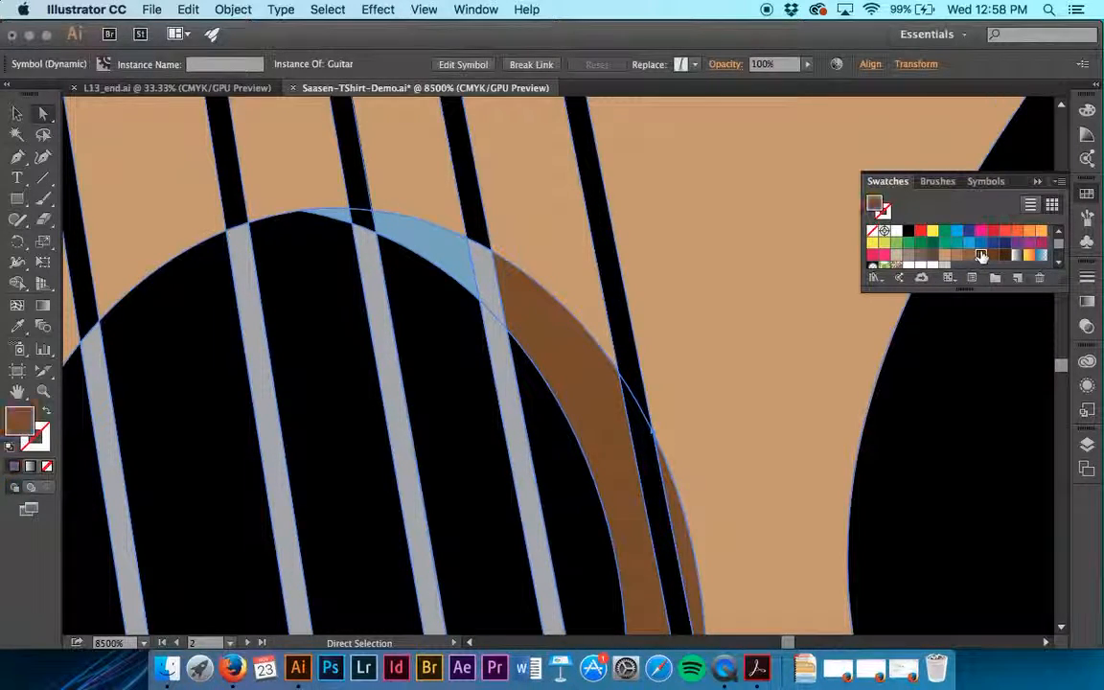
left_click(414, 244)
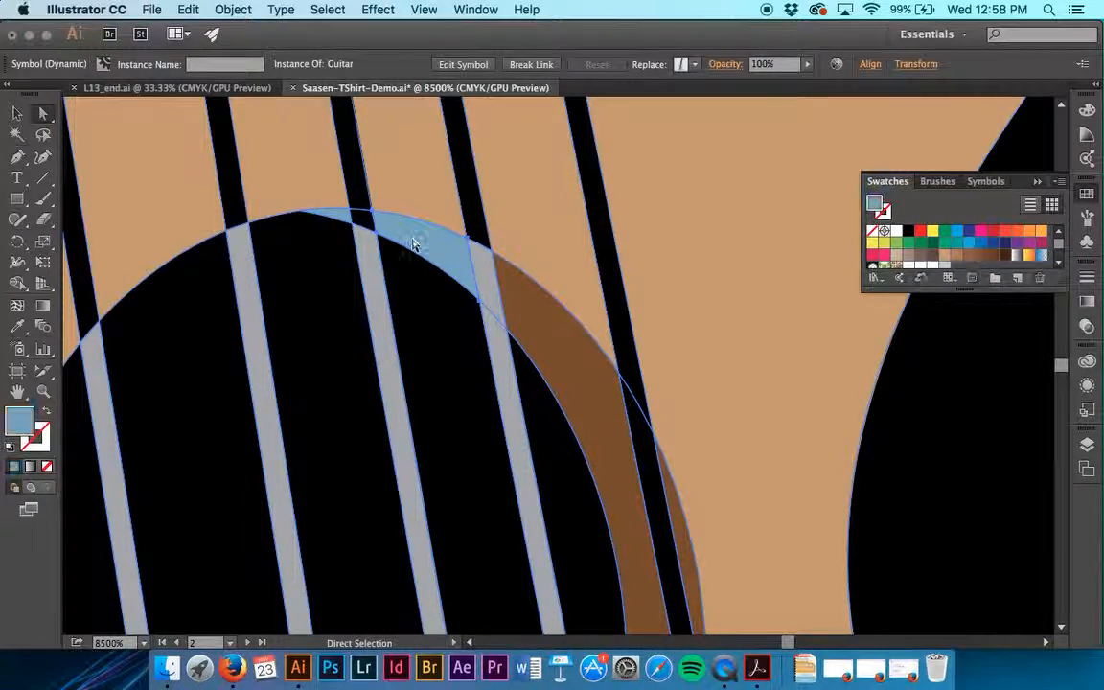
left_click(980, 255)
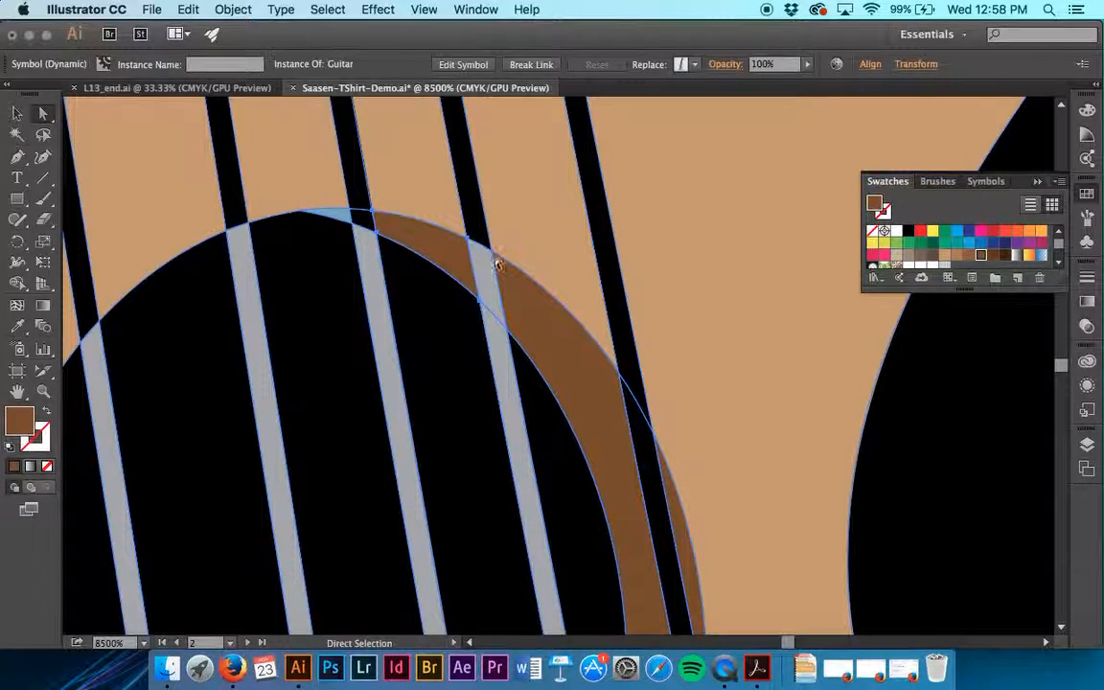
left_click(321, 211)
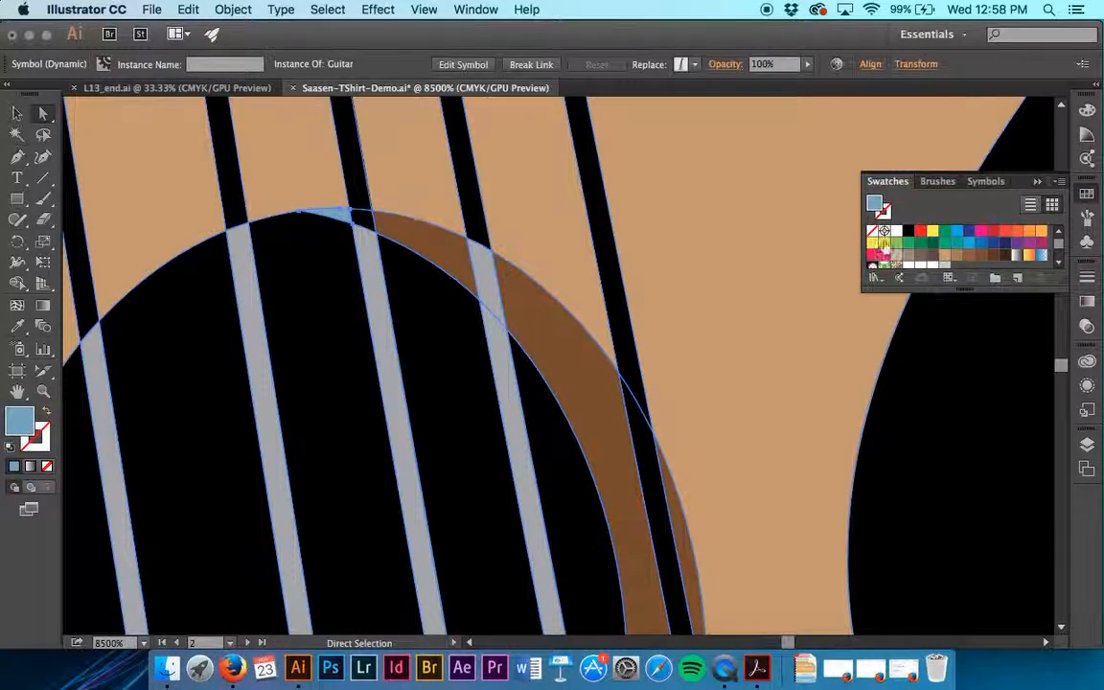
left_click(969, 255)
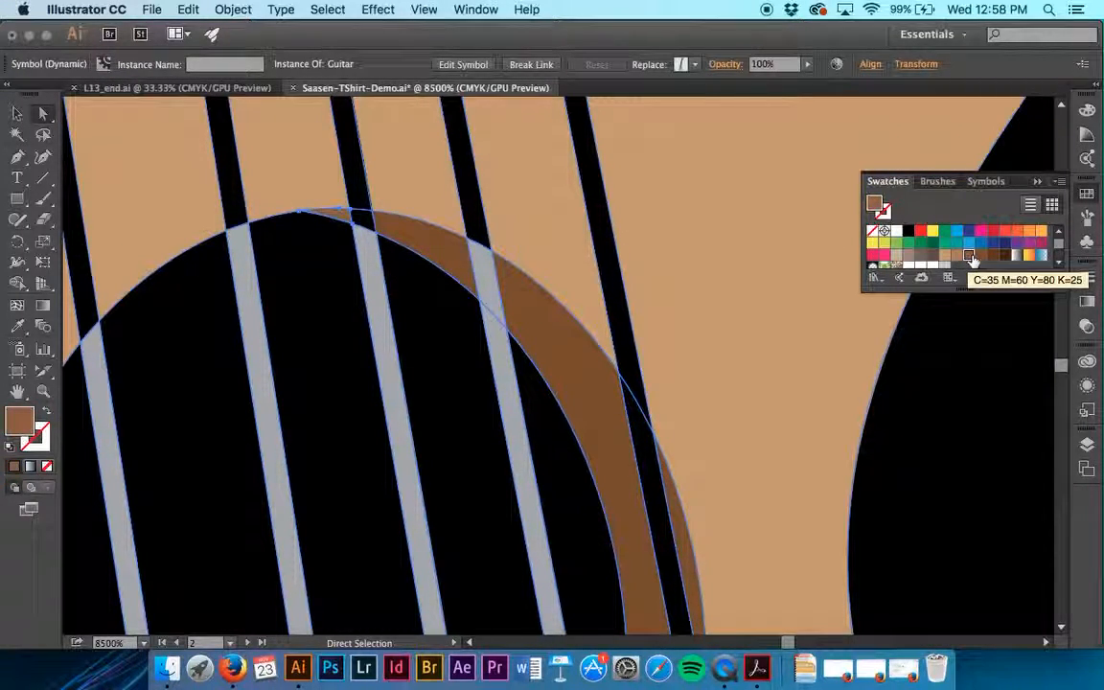
left_click(803, 319)
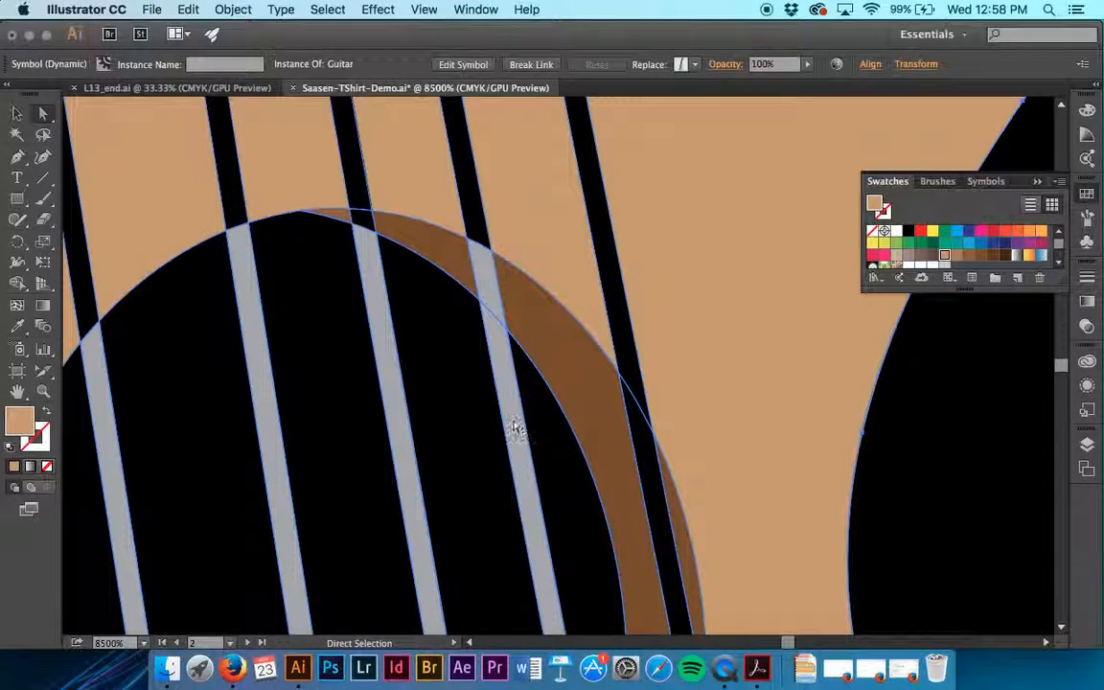
Select all grey string segments crossing the brown guitar's sound hole and fill them with the darkest brown swatch
left_click(492, 304)
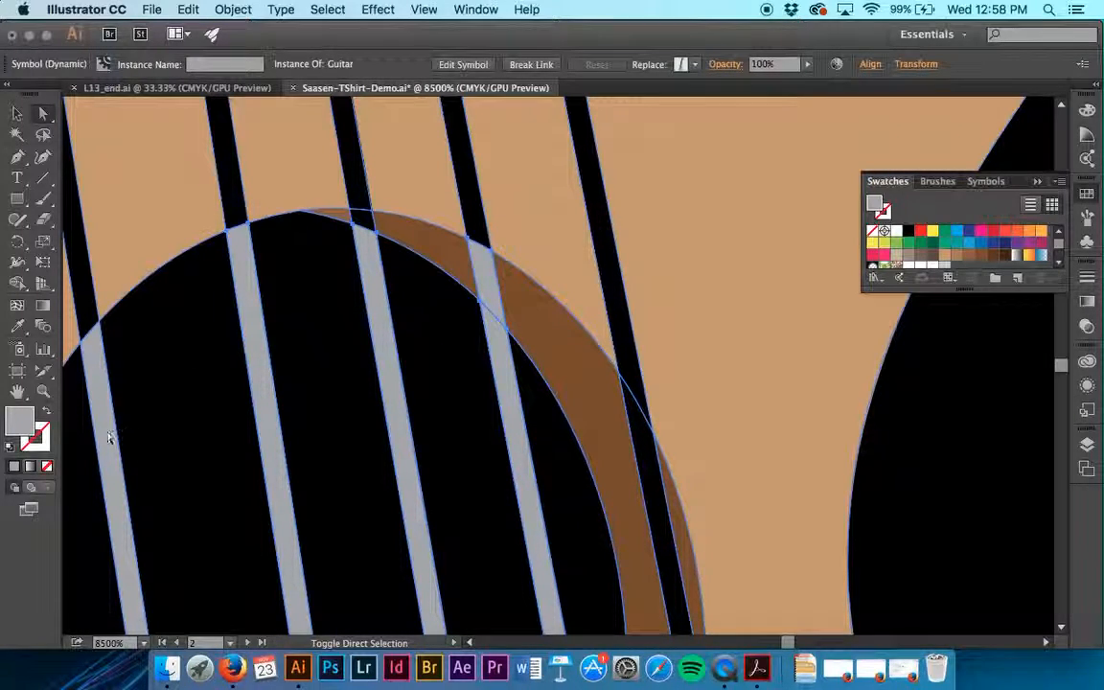
scroll(98, 436, "down", 10)
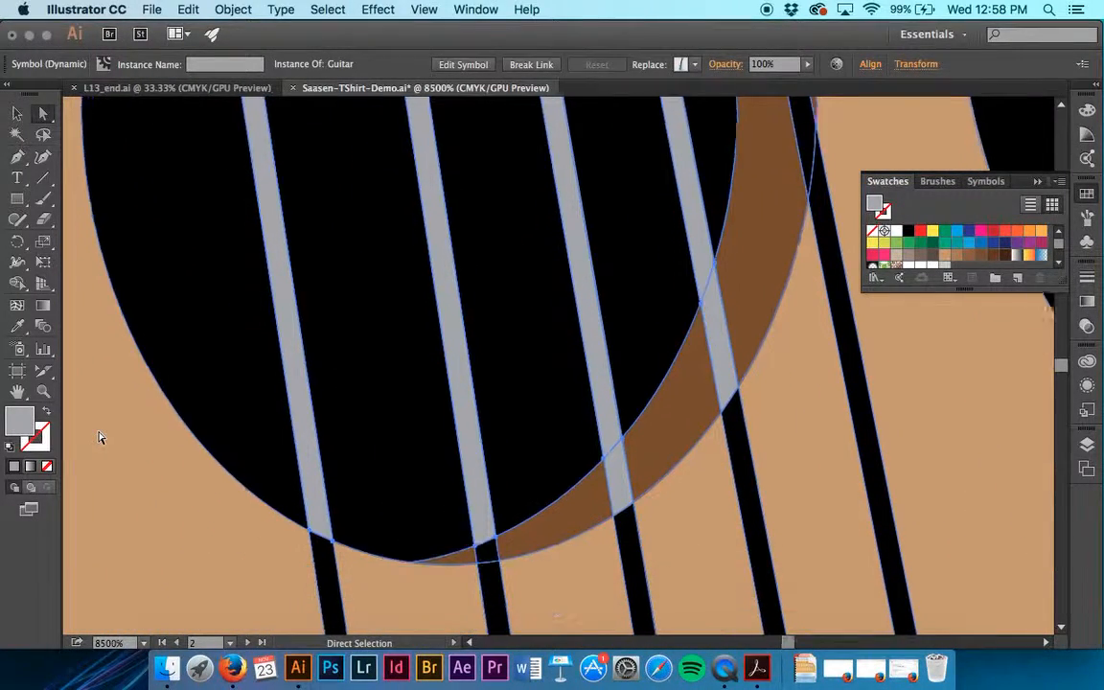
scroll(98, 437, "down", 3)
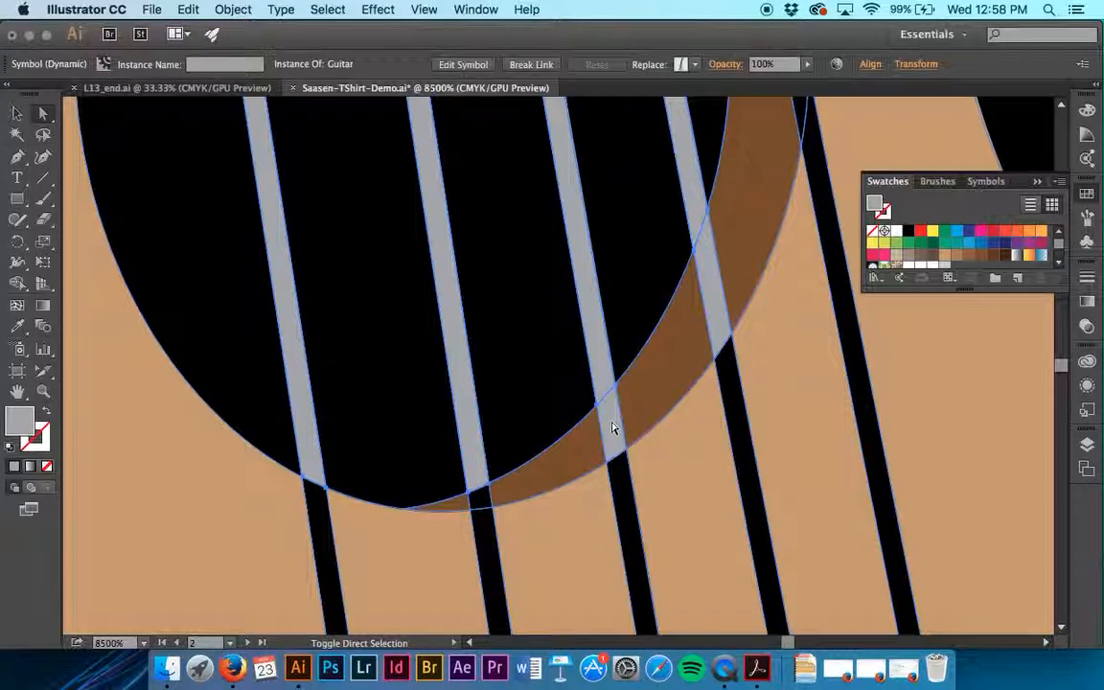
left_click(1006, 259)
scroll(811, 343, "up", 10)
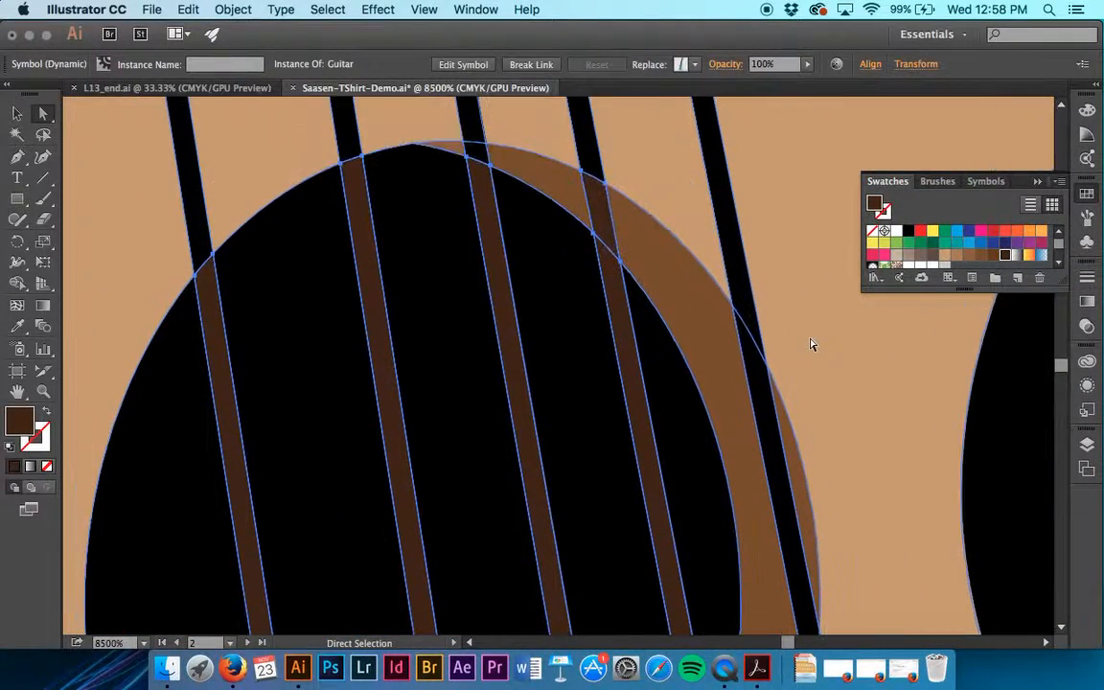
left_click(1033, 448)
Fill the dark blue lower edge of the brown guitar's bridge with a dark brown swatch and deselect the artwork
scroll(1033, 449, "down", 5)
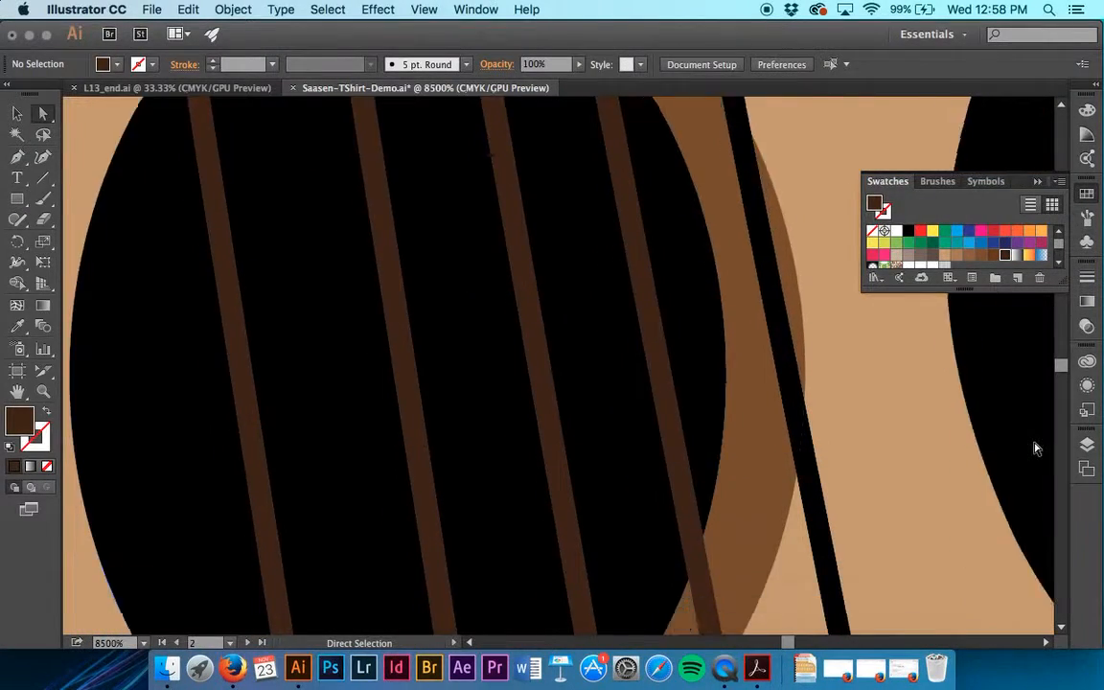
scroll(1033, 448, "down", 10)
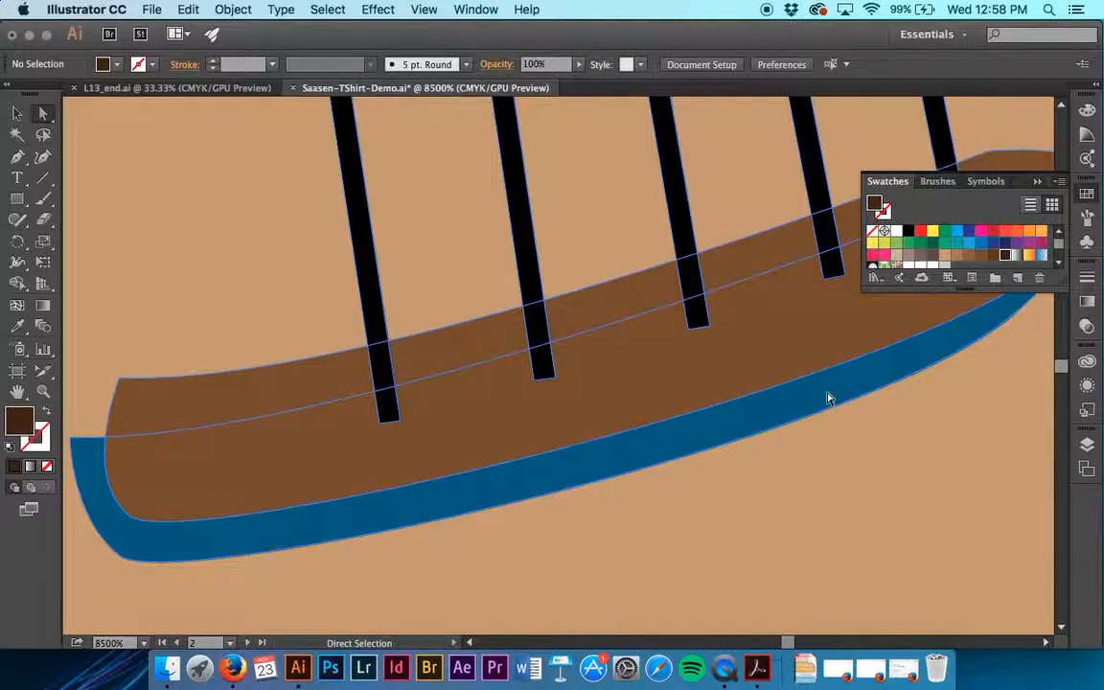
left_click(828, 399)
left_click(993, 254)
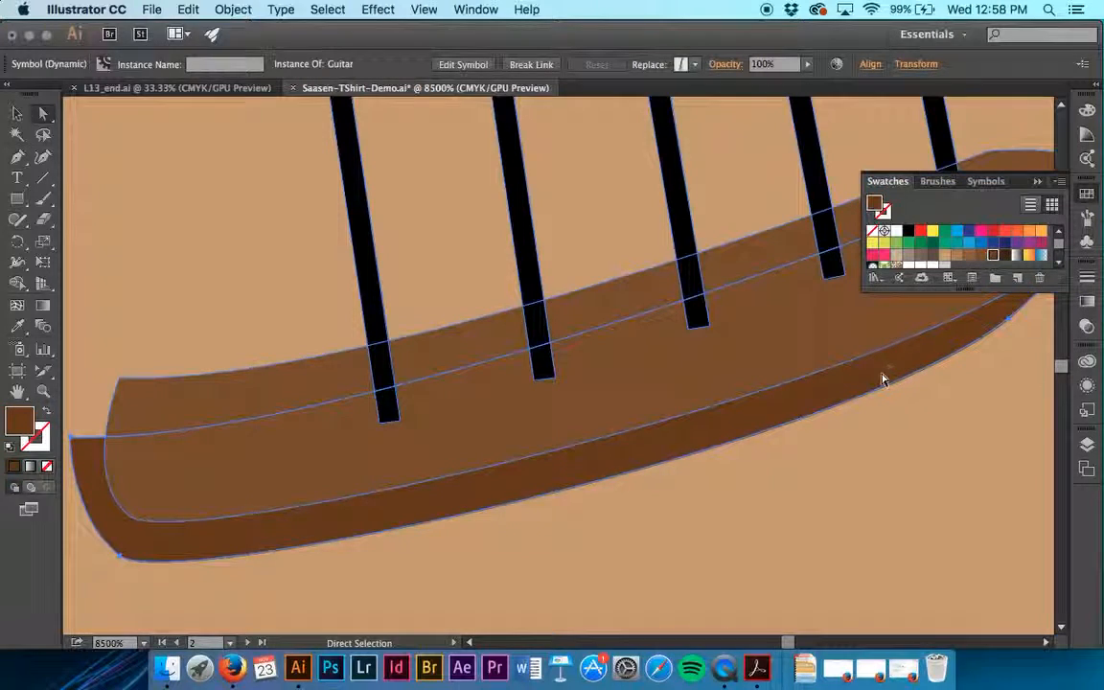
scroll(883, 380, "left", 10)
scroll(883, 379, "down", 1)
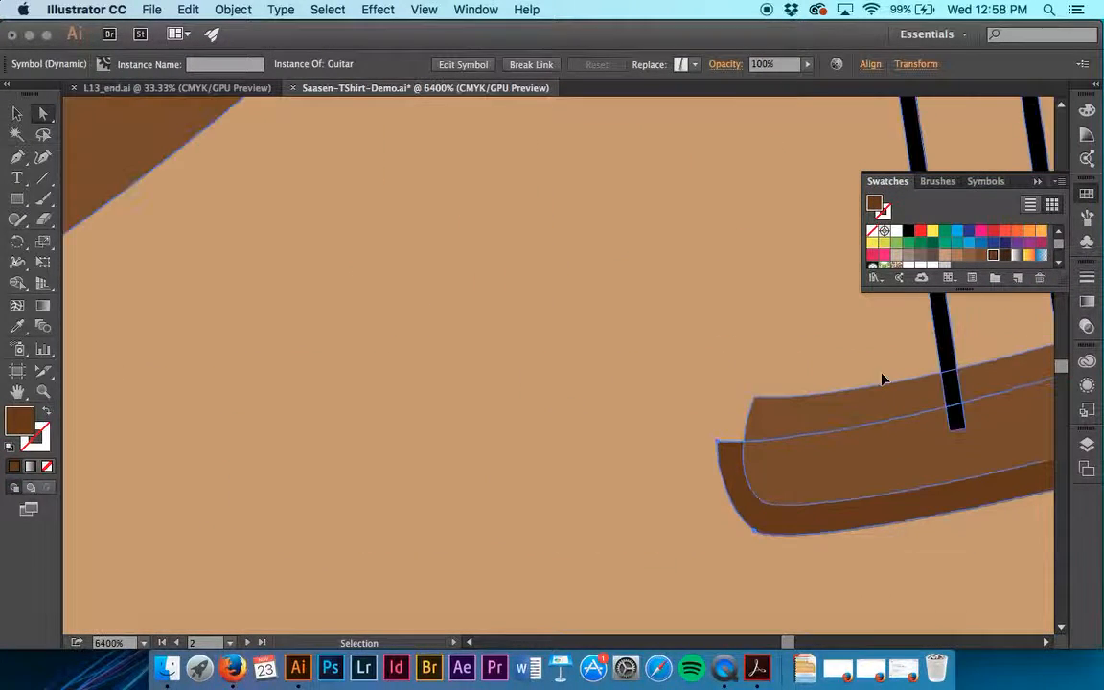
scroll(883, 379, "down", 6)
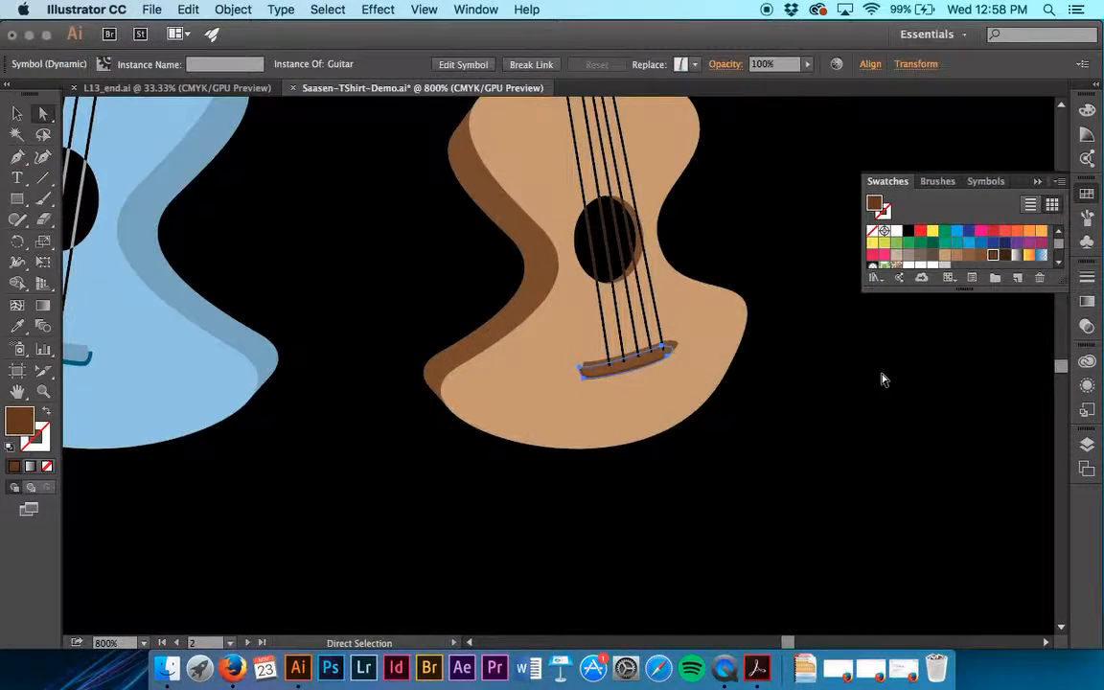
scroll(882, 379, "up", 10)
left_click(882, 380)
scroll(882, 380, "down", 5)
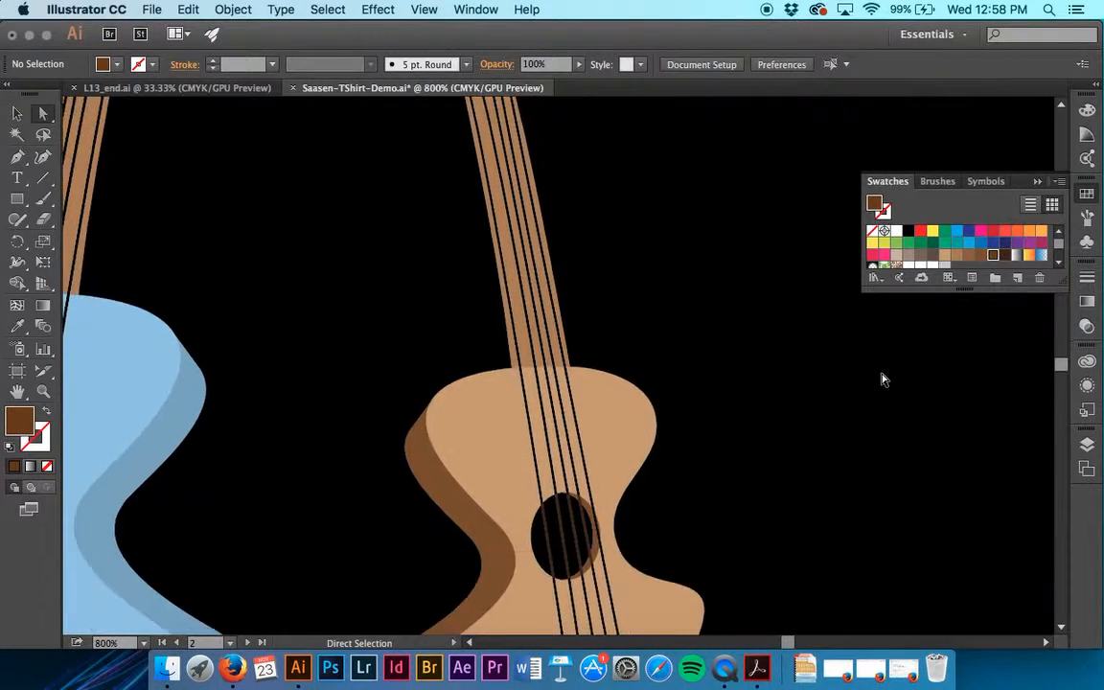
scroll(883, 379, "down", 5)
scroll(882, 380, "down", 2)
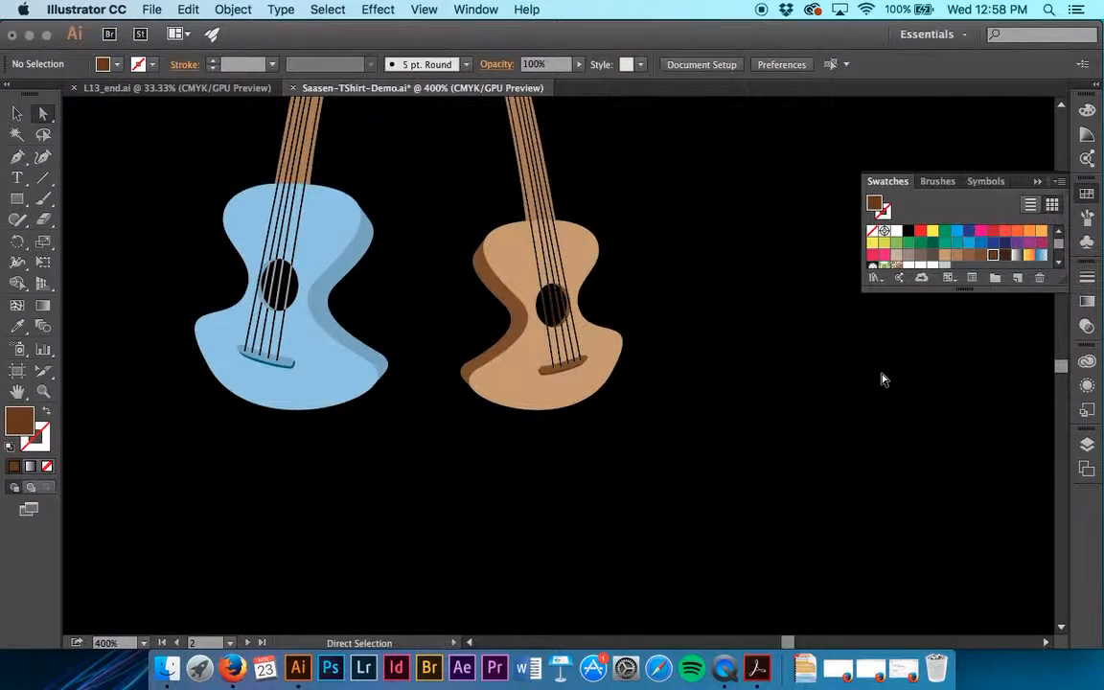
scroll(883, 380, "up", 4)
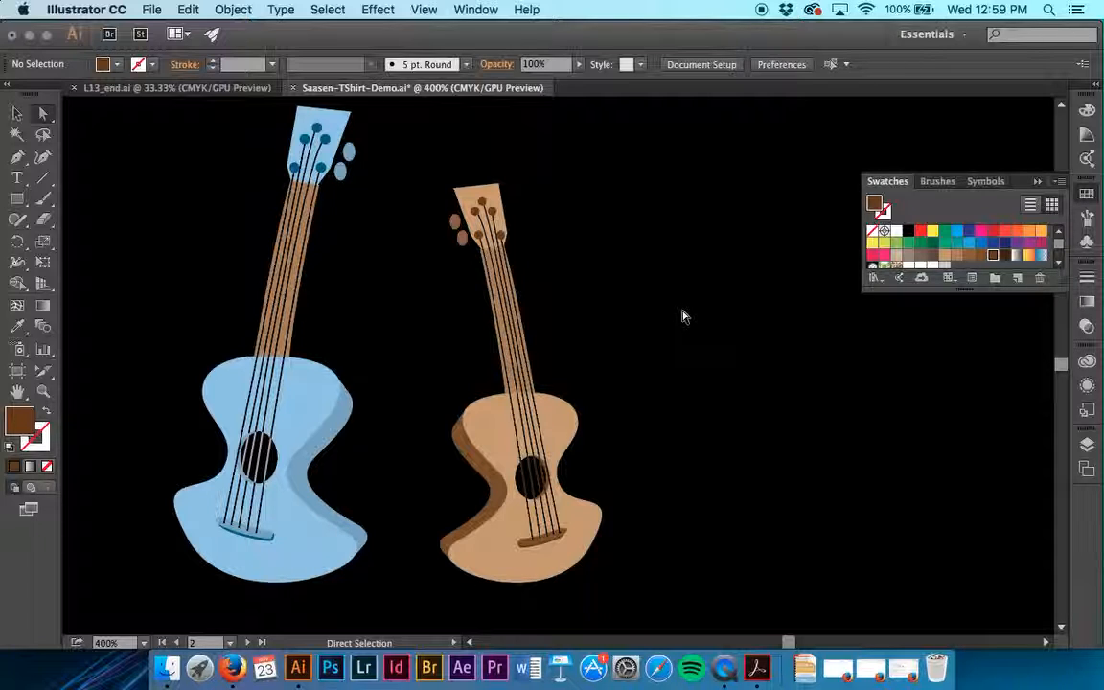
scroll(683, 316, "up", 5)
scroll(683, 316, "right", 2)
left_click(327, 8)
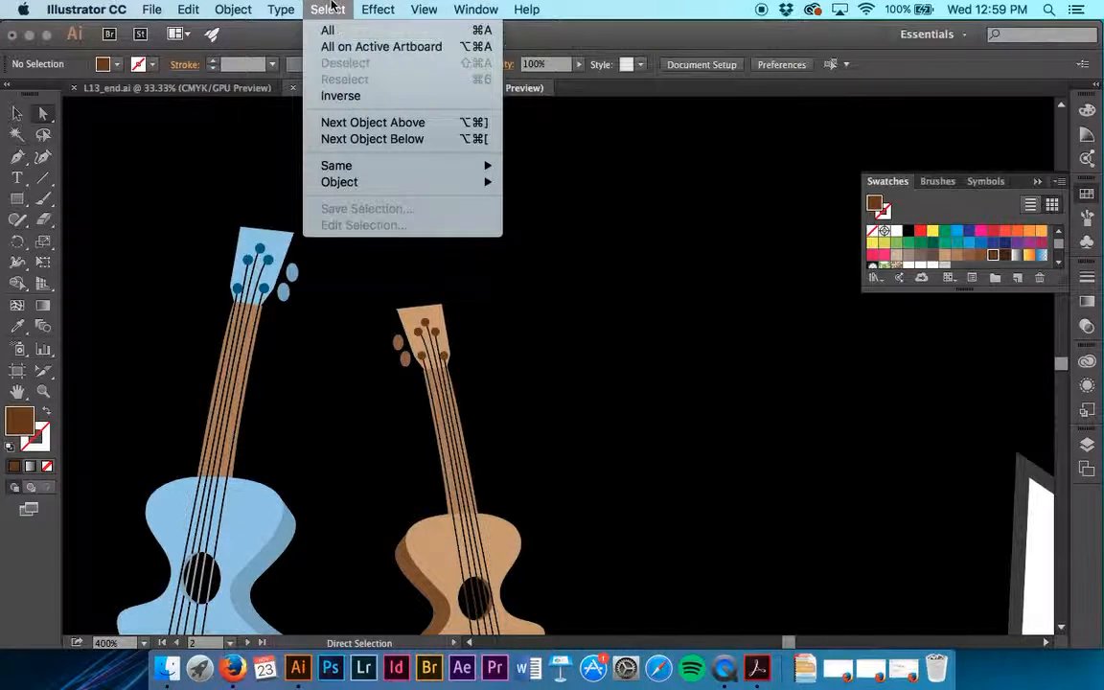
left_click(327, 7)
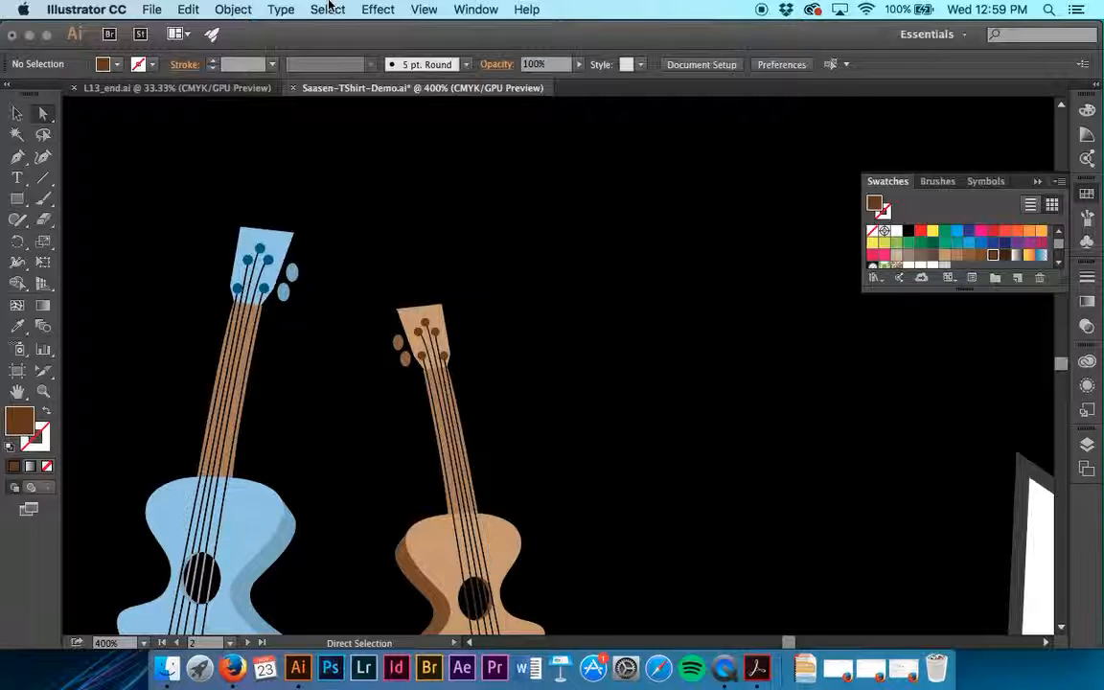
Bring the two grey music notes on the Symbol Artwork artboard into close view
left_click(230, 647)
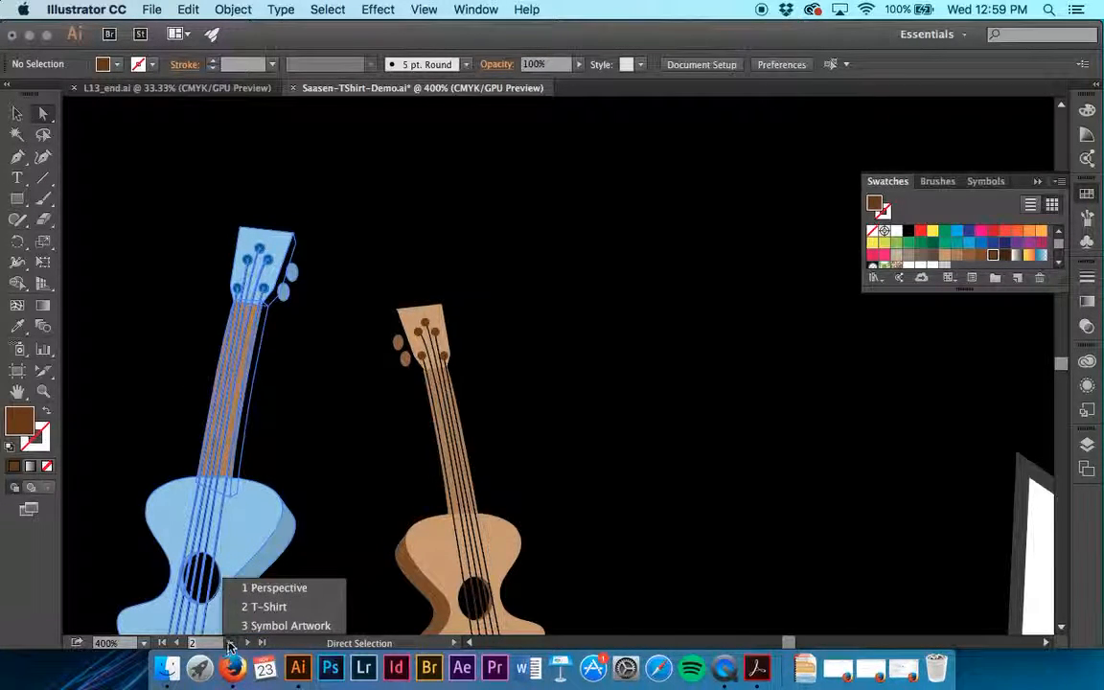
left_click(241, 630)
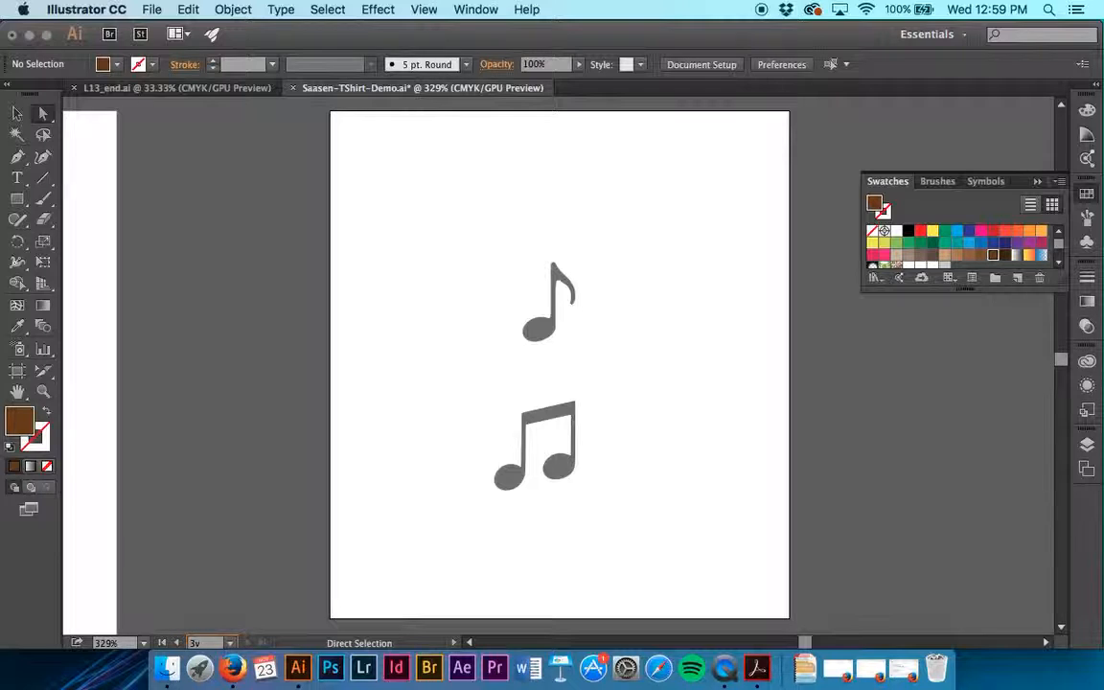
left_click(543, 324)
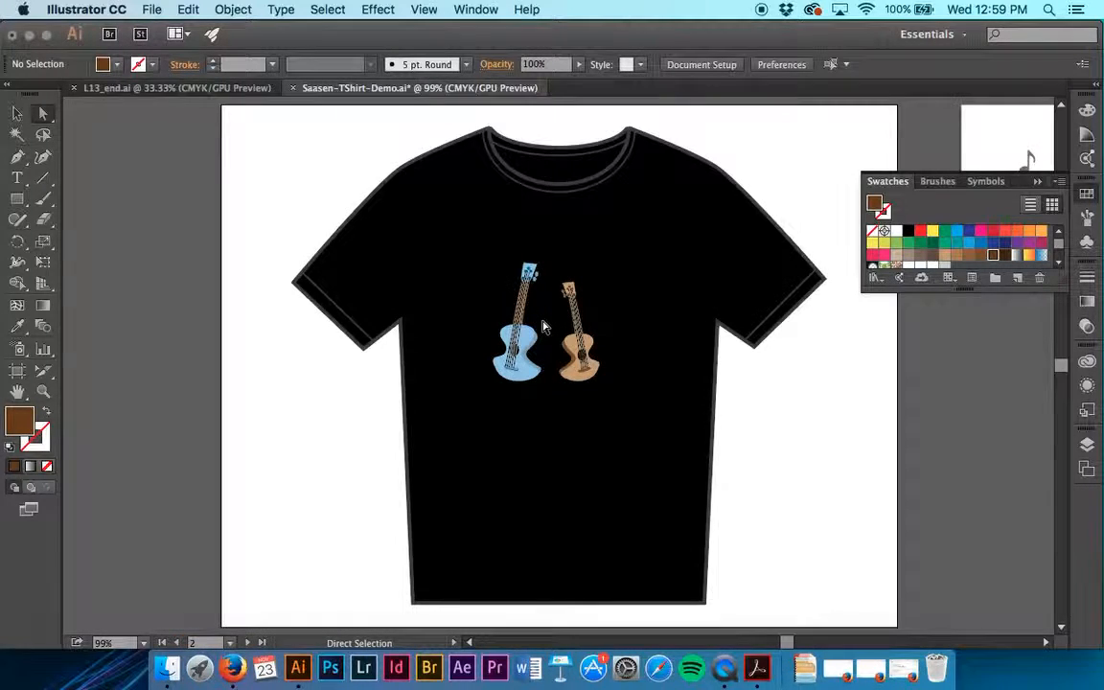
scroll(543, 327, "right", 10)
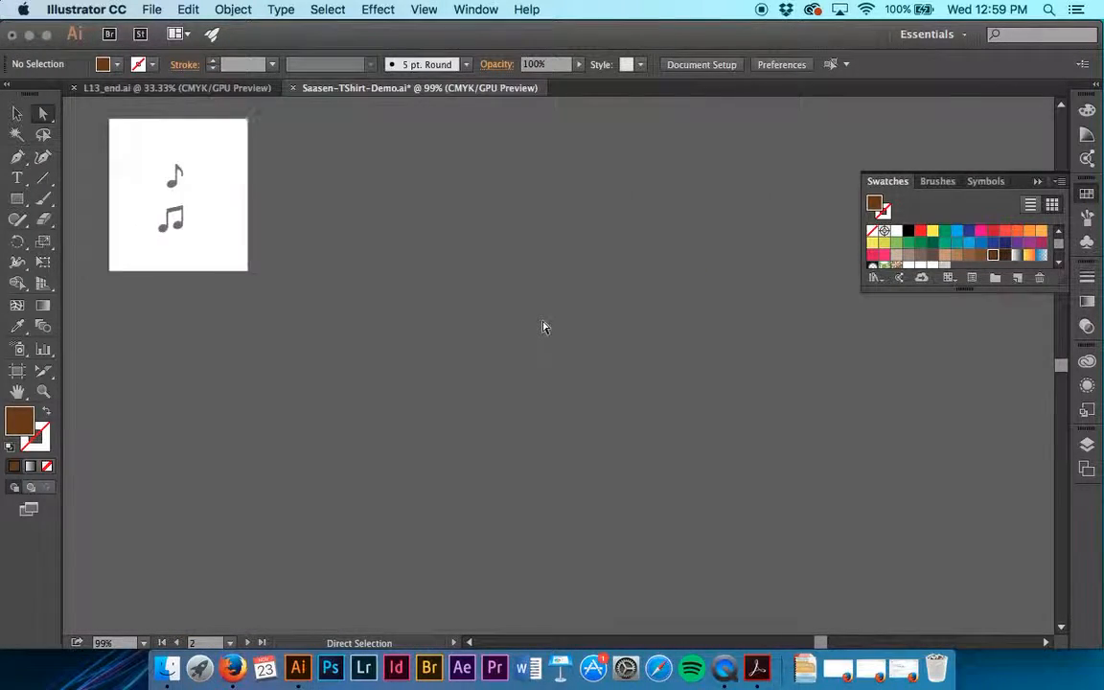
scroll(358, 334, "up", 5)
key("super+plus")
key("super+plus")
key("super+plus")
key("super+plus")
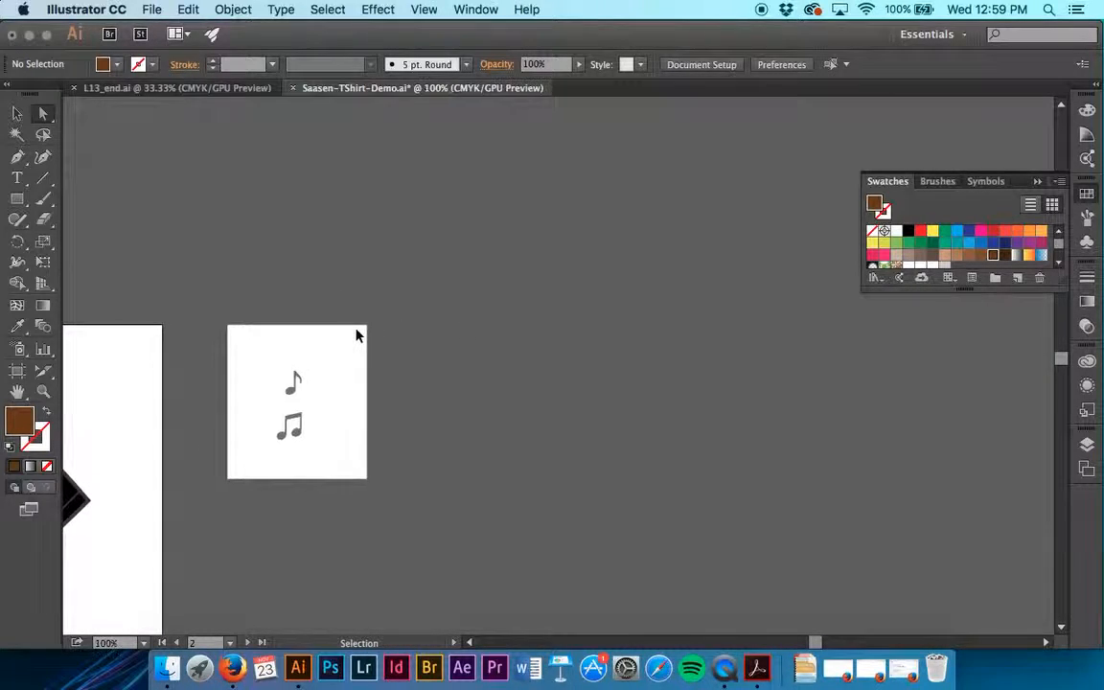
scroll(358, 335, "left", 10)
scroll(473, 347, "right", 3)
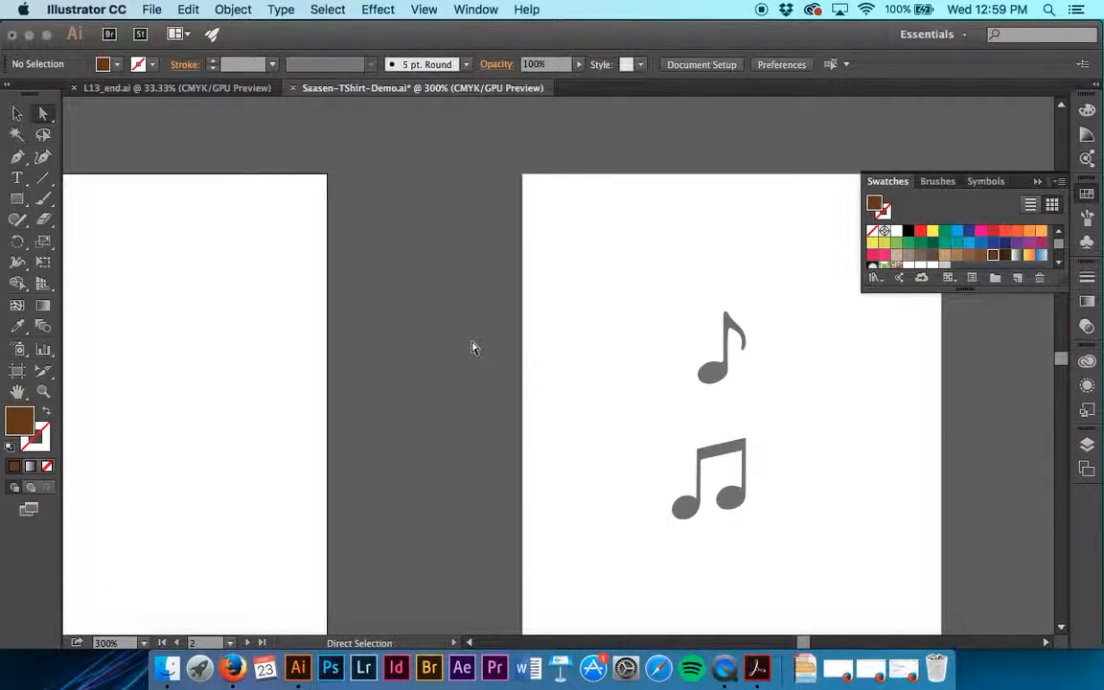
Create a dynamic symbol named Note1 with export type Graphic from the single grey music note
left_click(722, 384)
scroll(723, 383, "right", 5)
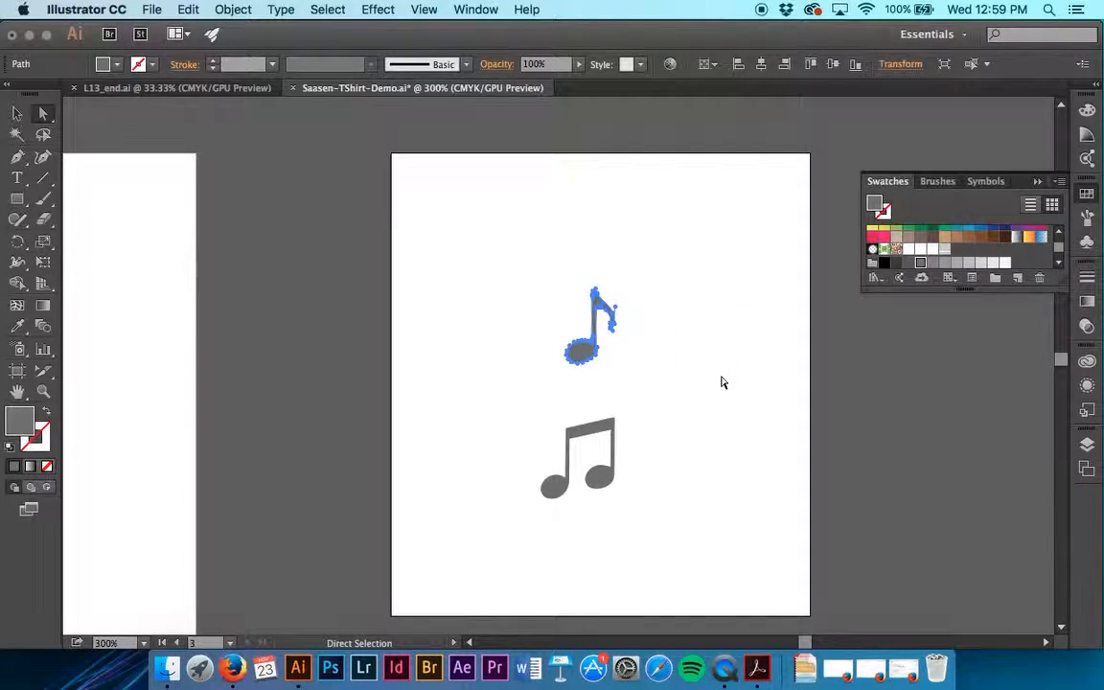
left_click(1089, 241)
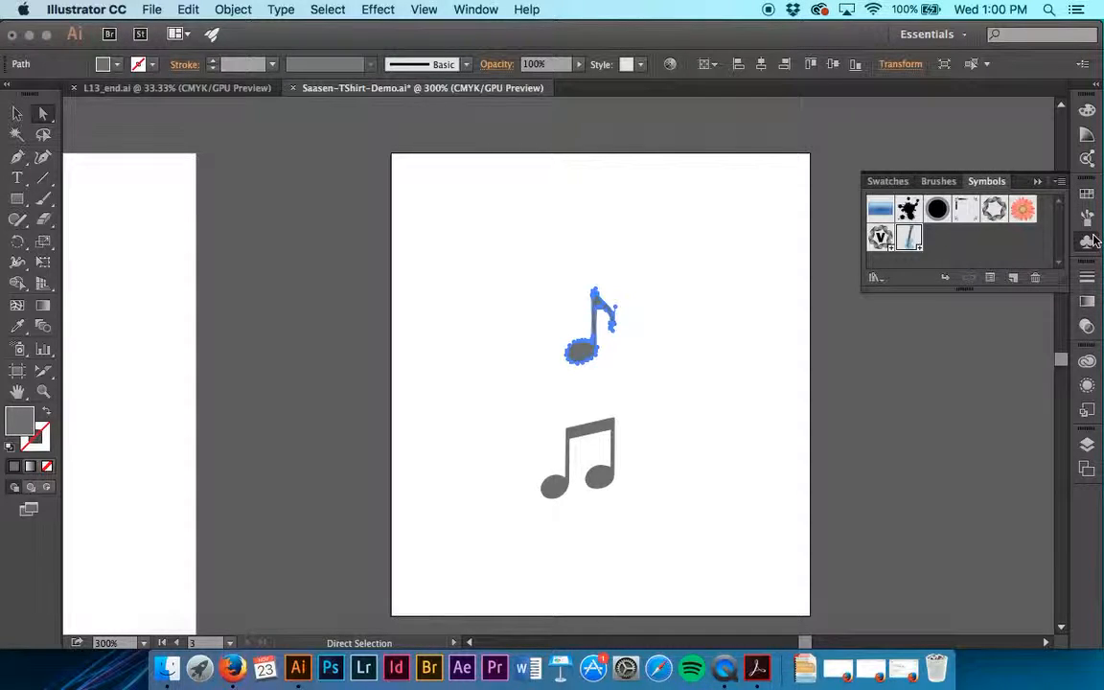
left_click(1014, 280)
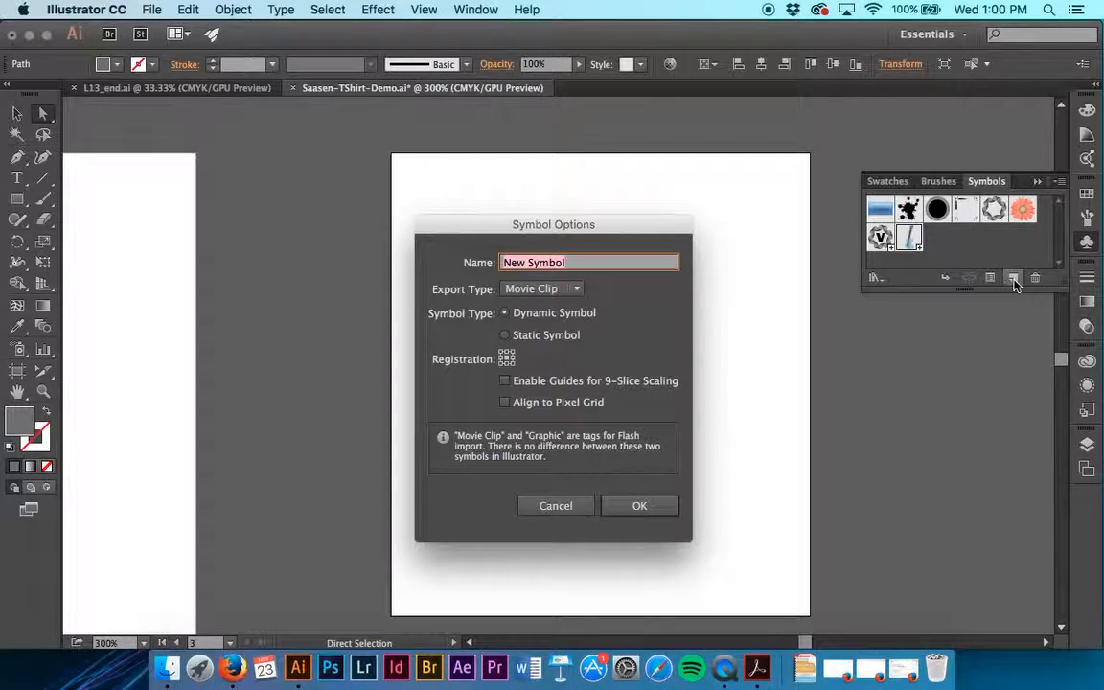
type("Note1")
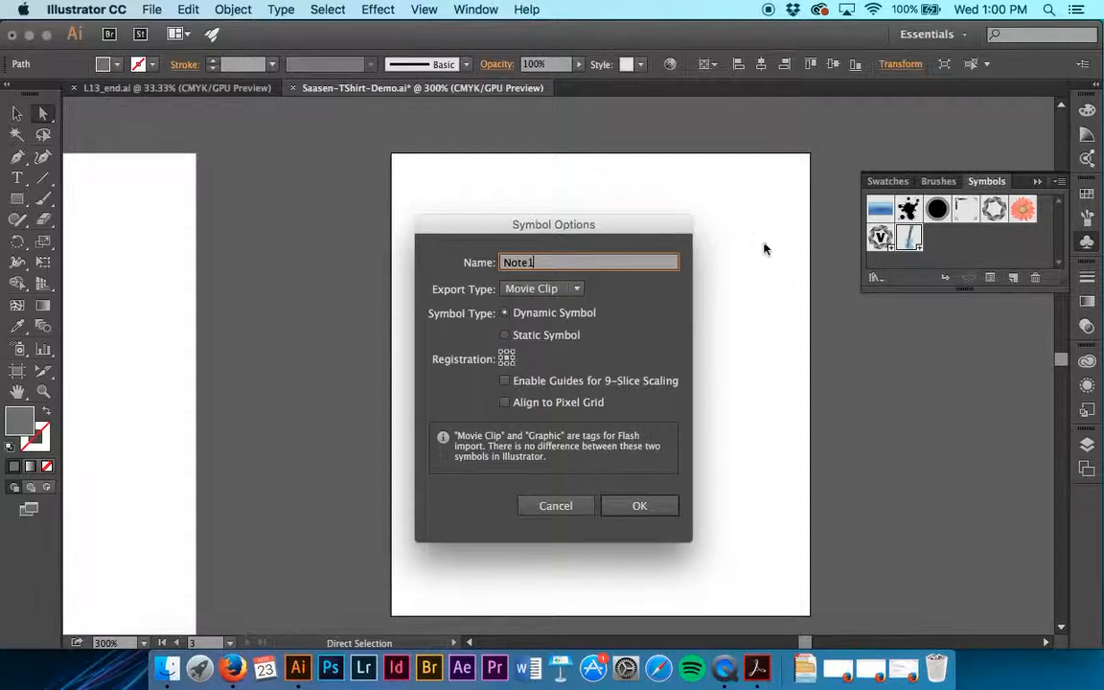
left_click(535, 289)
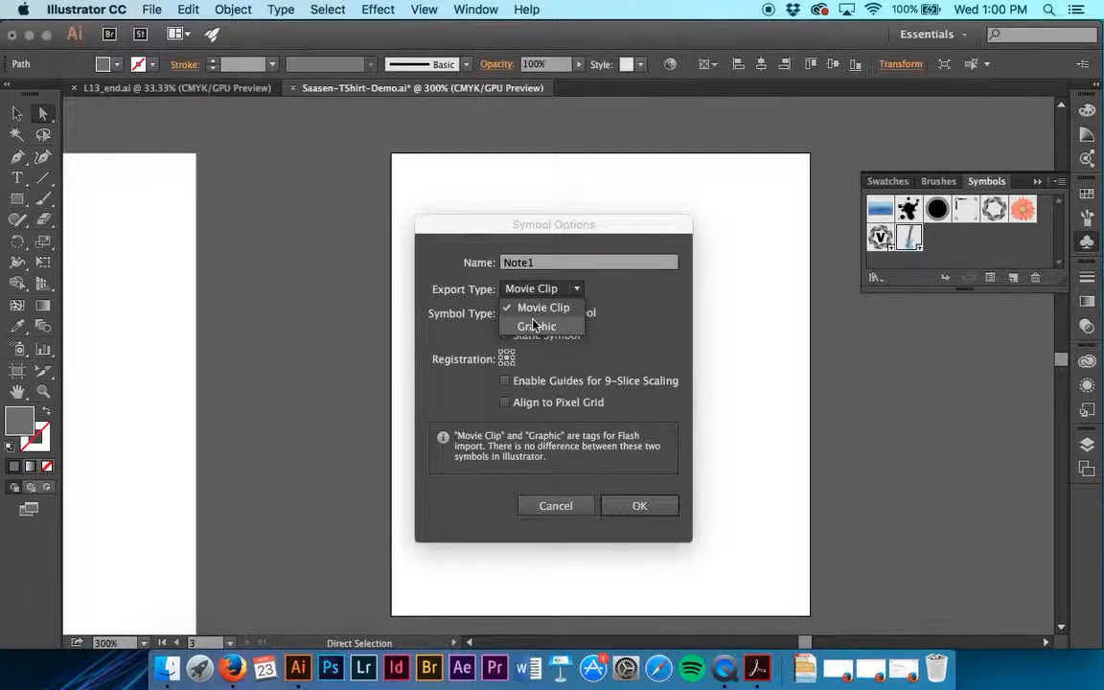
left_click(527, 323)
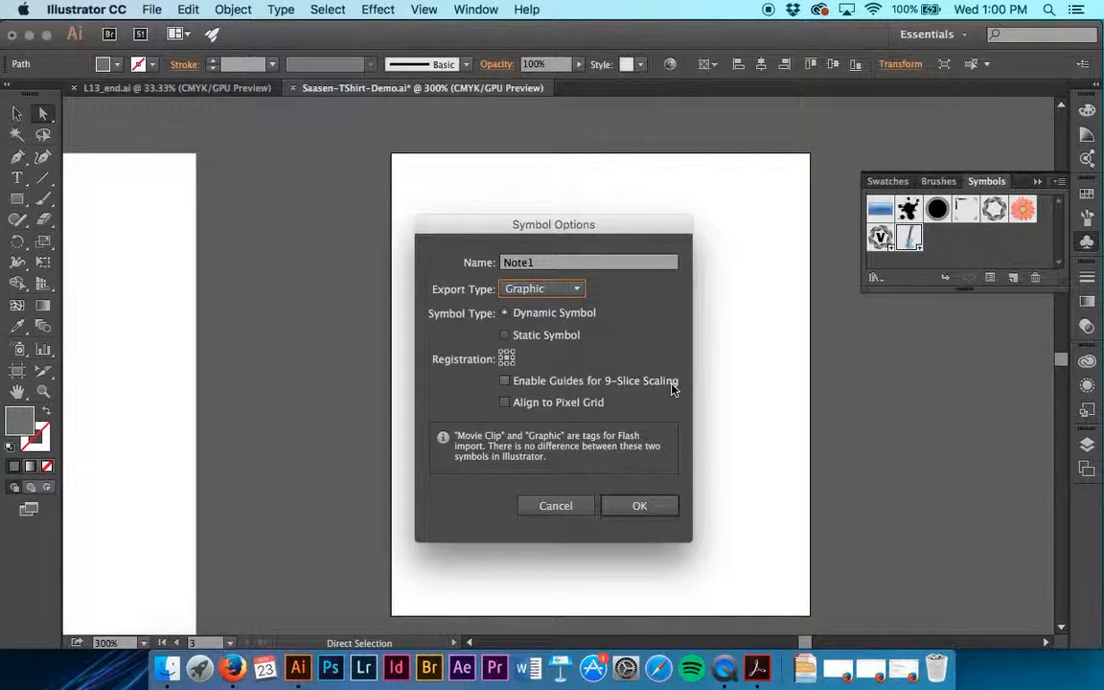
left_click(638, 507)
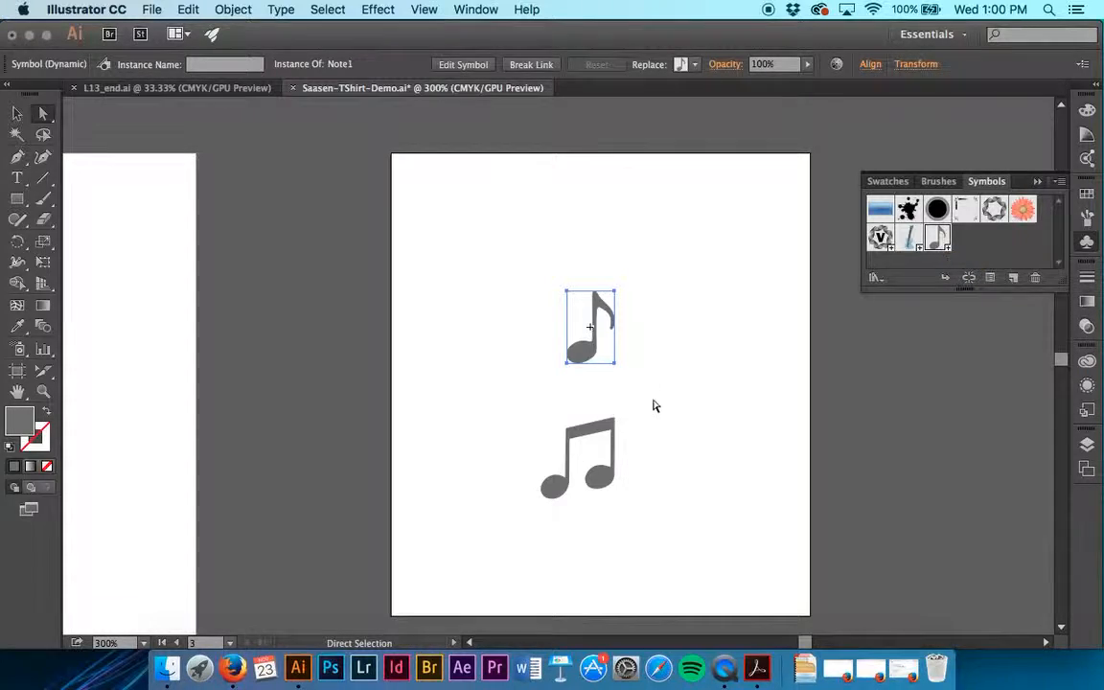
Return to the T-Shirt artboard and place two Note1 instances, one beside the brown guitar's neck and one above the guitars
left_click(179, 643)
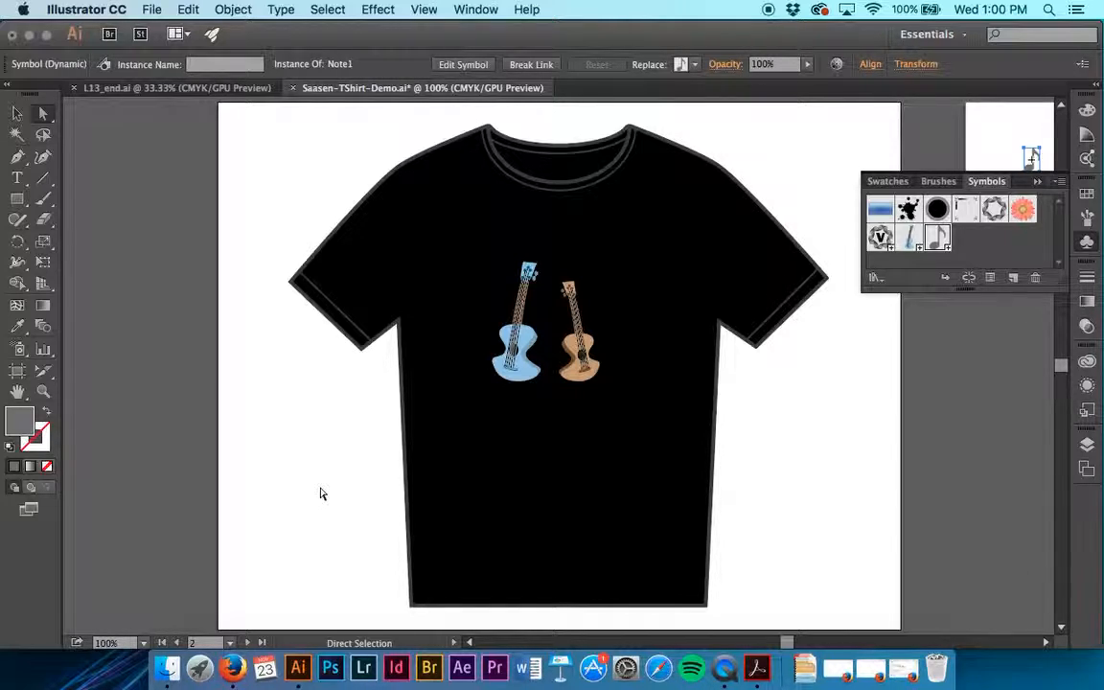
left_click_drag(937, 238, 624, 308)
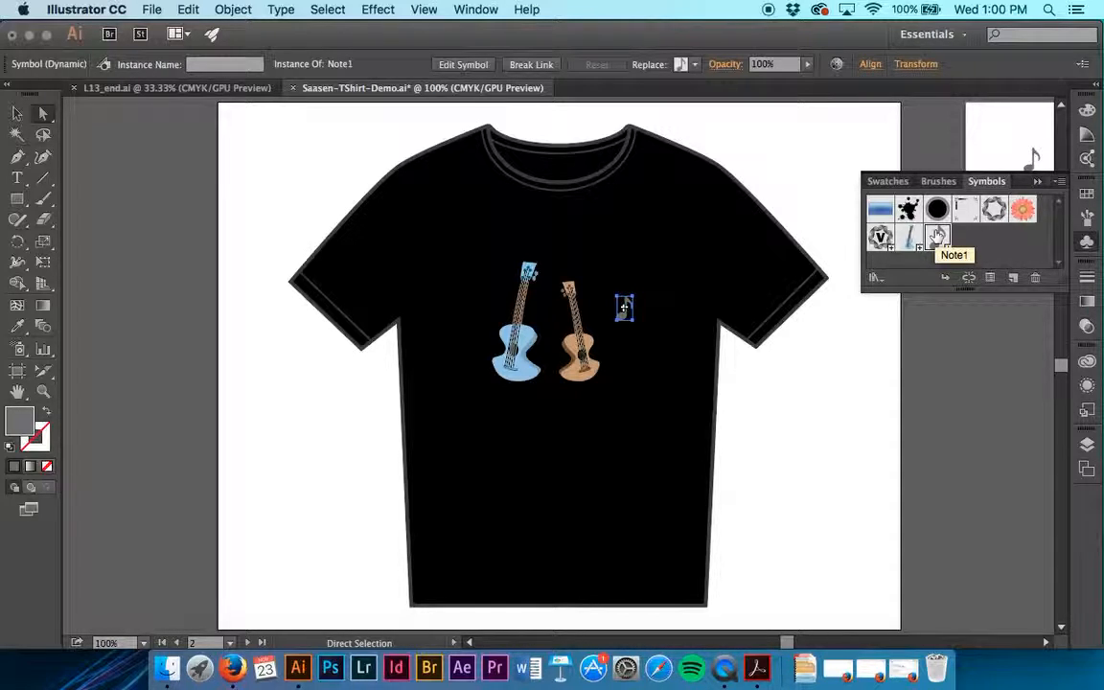
left_click_drag(937, 236, 569, 236)
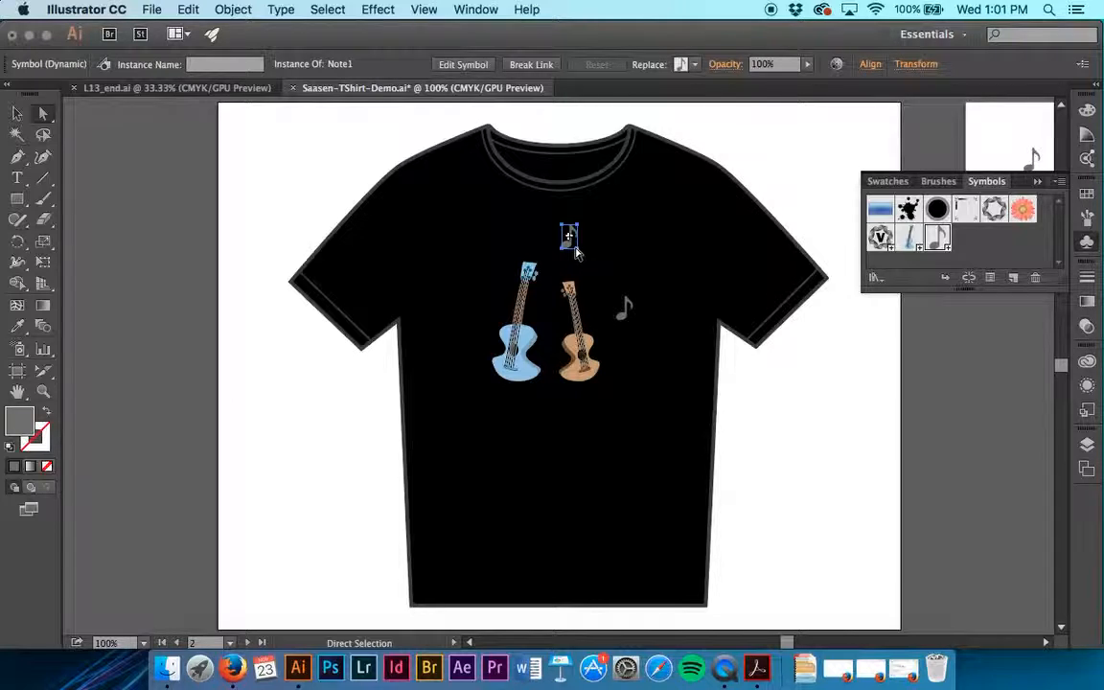
left_click(576, 253)
Enlarge the Note1 instance above the guitars and stretch it so that it leans slightly clockwise, and deselect it
key("super+plus")
key("super+plus")
key("super+plus")
scroll(576, 253, "up", 5)
key("v")
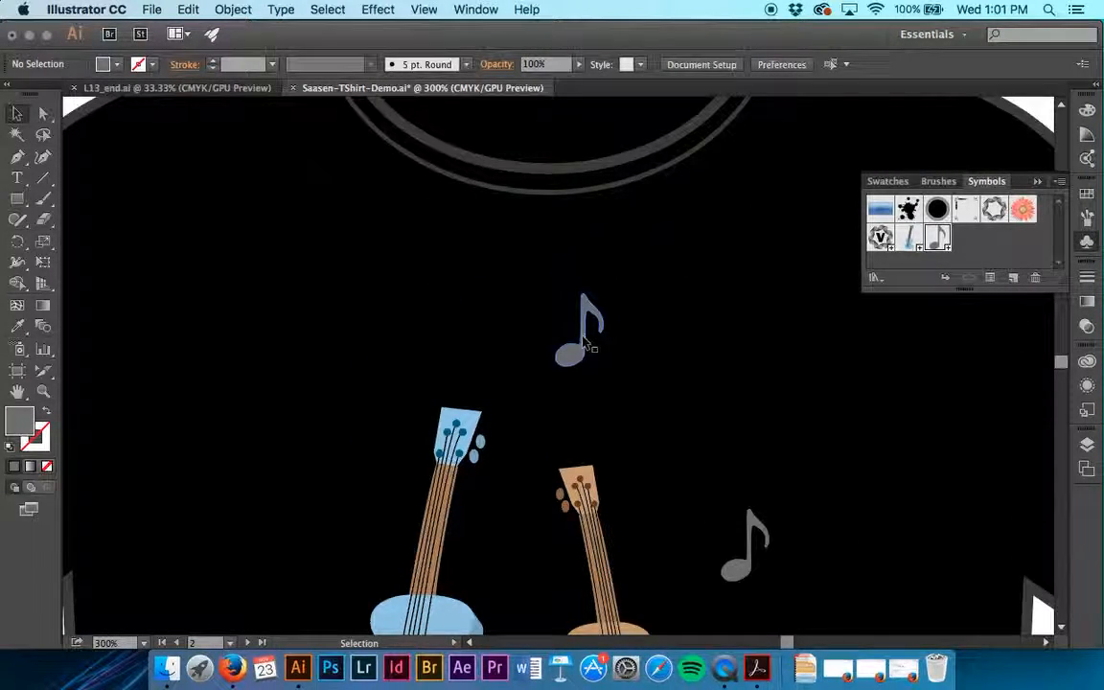
left_click(579, 329)
left_click_drag(603, 369, 572, 415)
left_click_drag(523, 368, 523, 342)
left_click(671, 393)
Place a Note1 instance outside the blue guitar, rotate it counterclockwise and enlarge it slightly
scroll(671, 393, "down", 5)
scroll(670, 393, "left", 2)
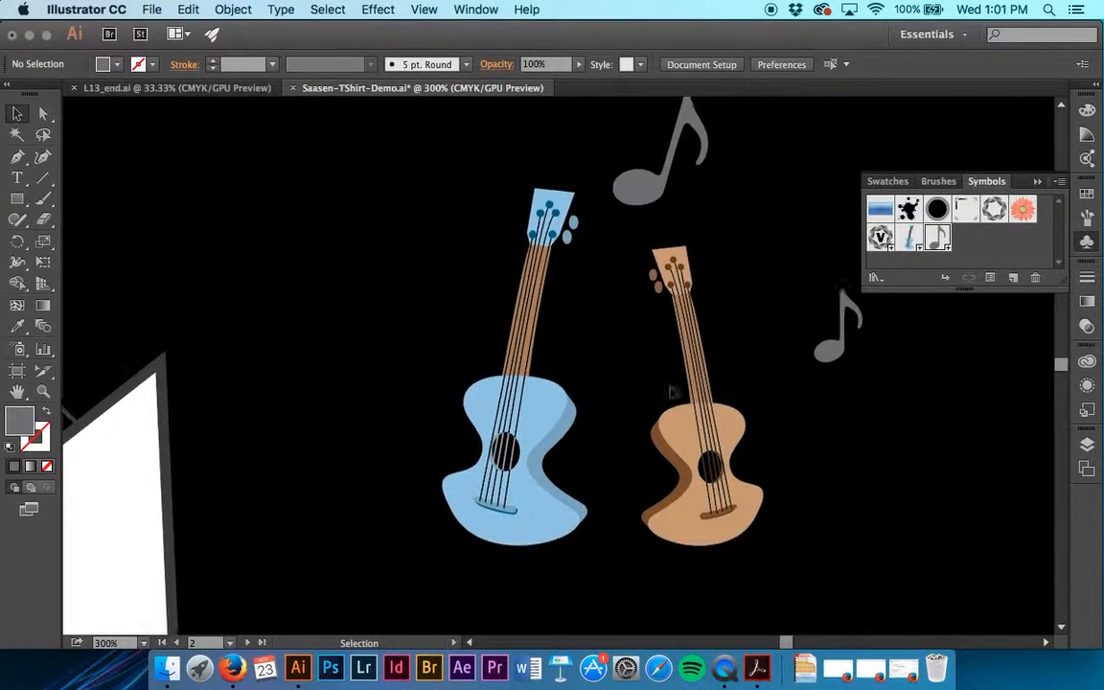
left_click_drag(936, 238, 371, 329)
left_click_drag(401, 285, 418, 310)
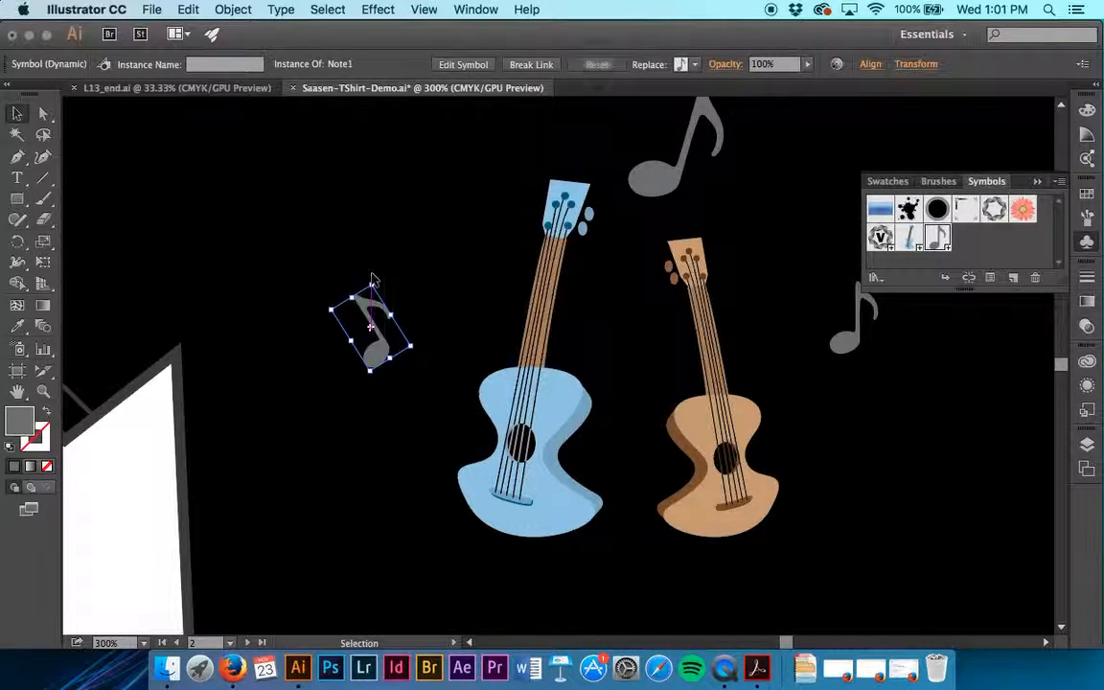
left_click_drag(373, 371, 379, 403)
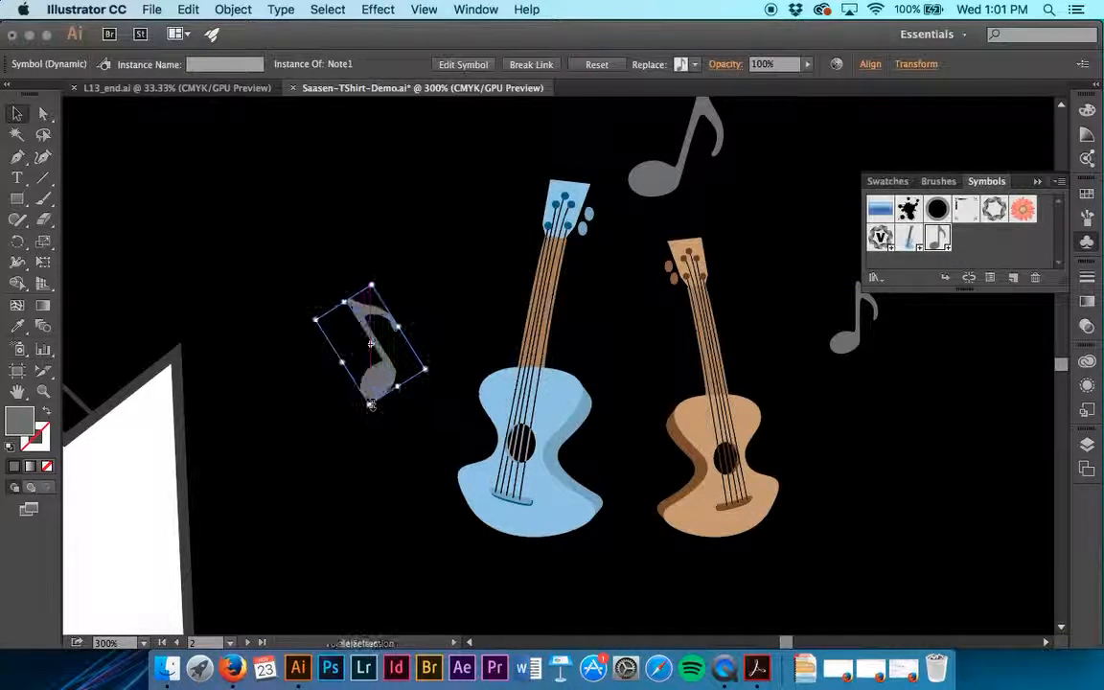
left_click(389, 439)
Add a Note1 instance on the outer side of the blue guitar's headstock and scale it down
scroll(389, 439, "up", 2)
scroll(389, 439, "right", 1)
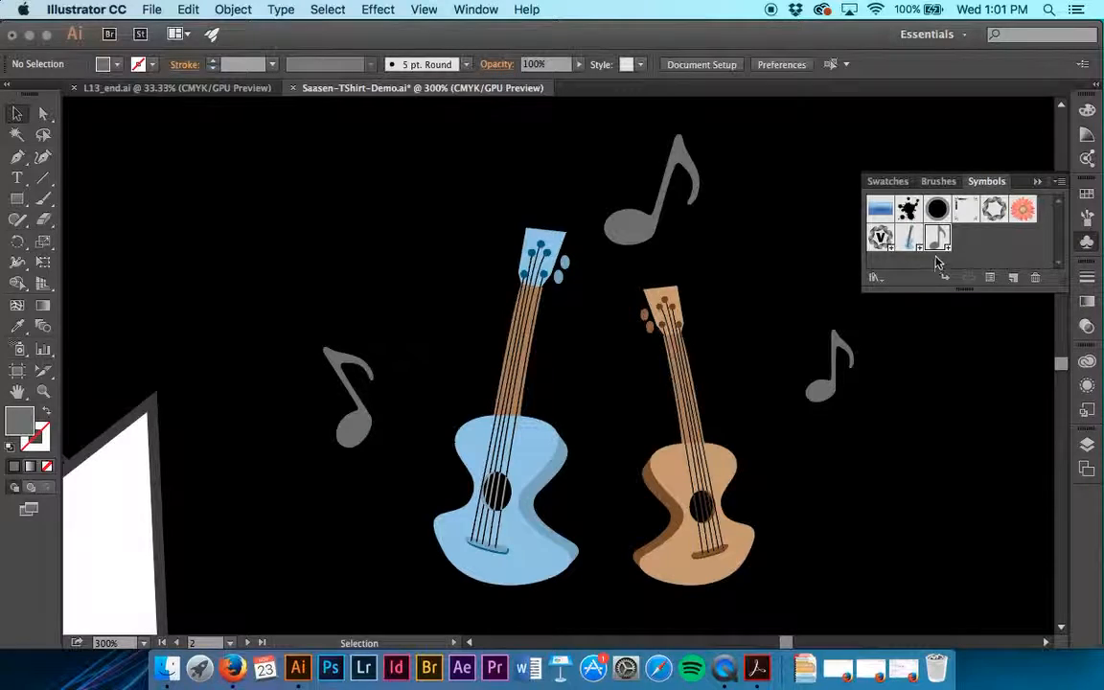
left_click_drag(936, 239, 421, 170)
left_click_drag(446, 199, 431, 229)
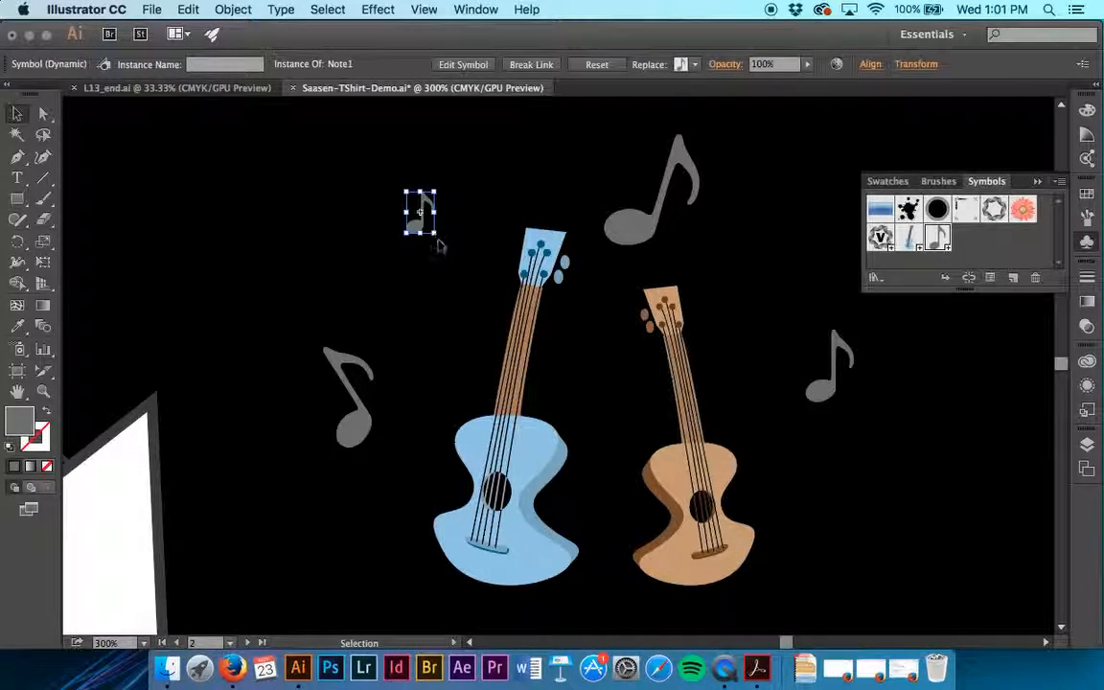
left_click(448, 281)
Add another Note1 instance at its original size beside the brown guitar's body, below the neighbouring note
scroll(449, 281, "down", 3)
scroll(449, 280, "right", 3)
left_click_drag(940, 239, 701, 397)
left_click(760, 406)
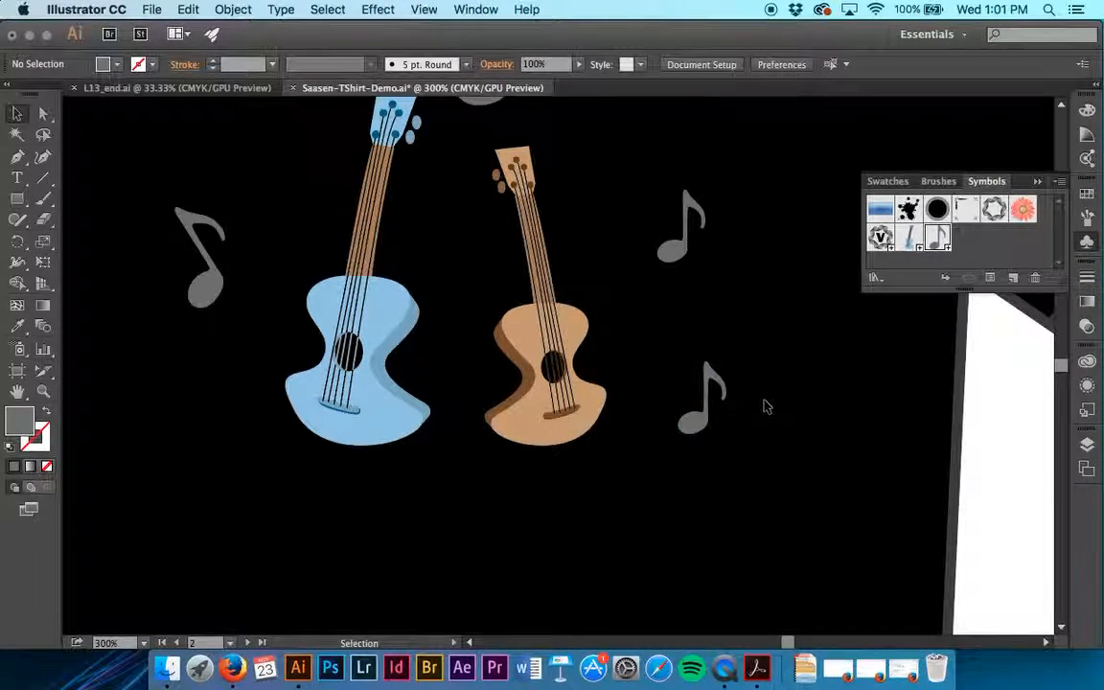
key("super+minus")
key("super+minus")
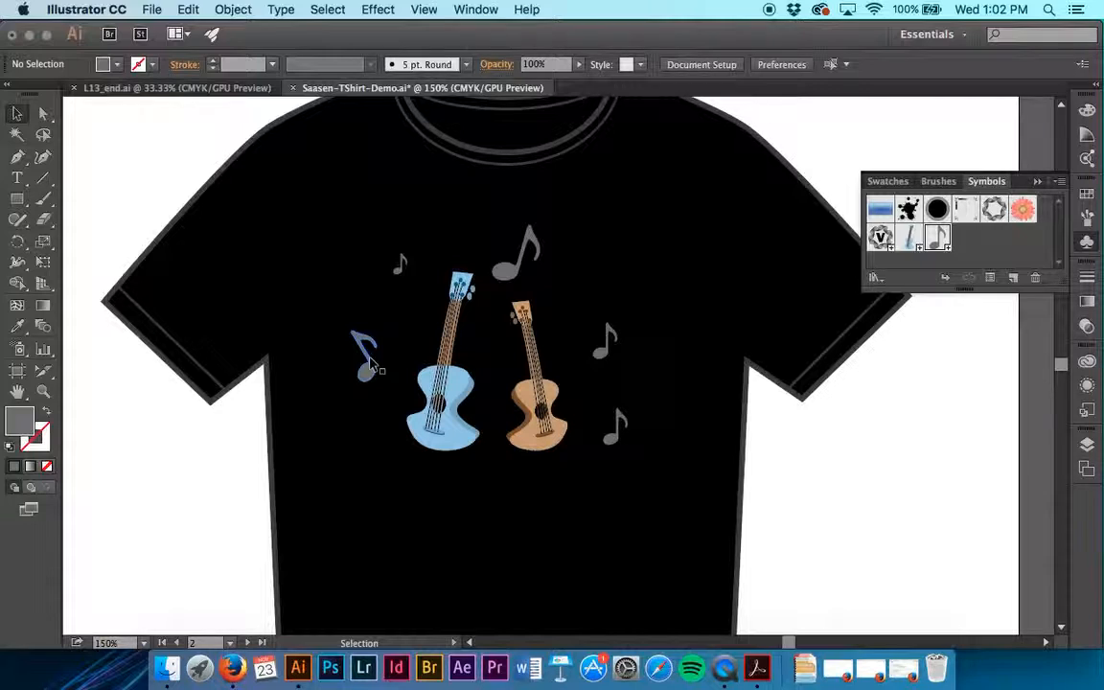
Create a dynamic symbol named Note 2 with export type Graphic from the beamed double note on the Symbol Artwork artboard
left_click(248, 643)
left_click(565, 471)
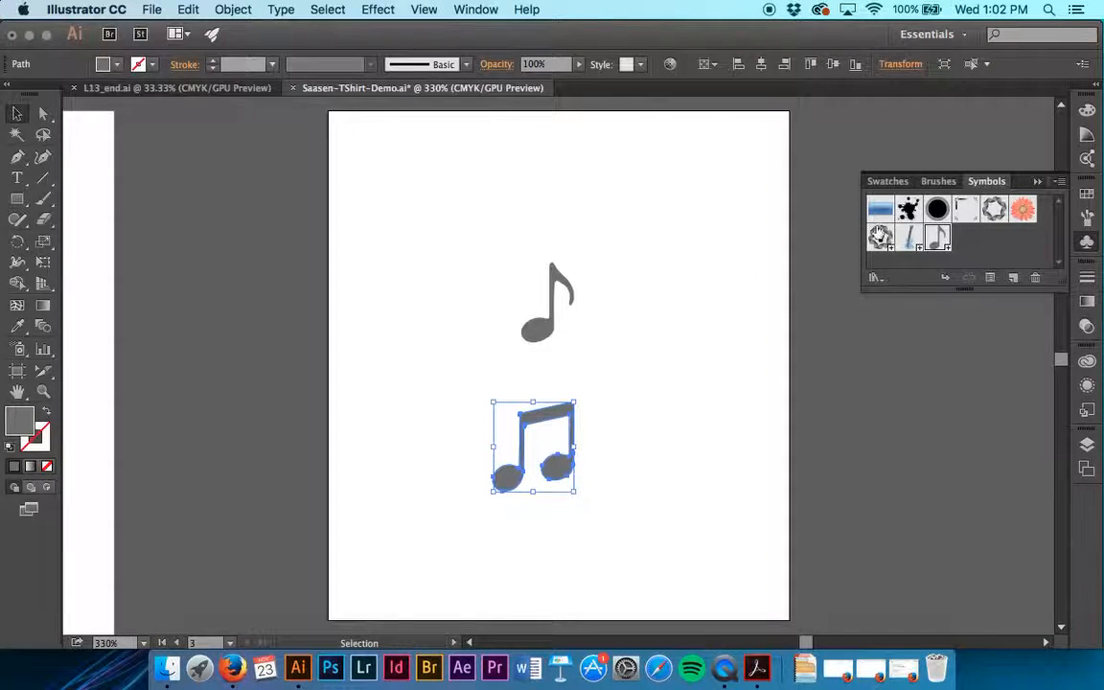
left_click_drag(556, 467, 985, 247)
type("Note 2")
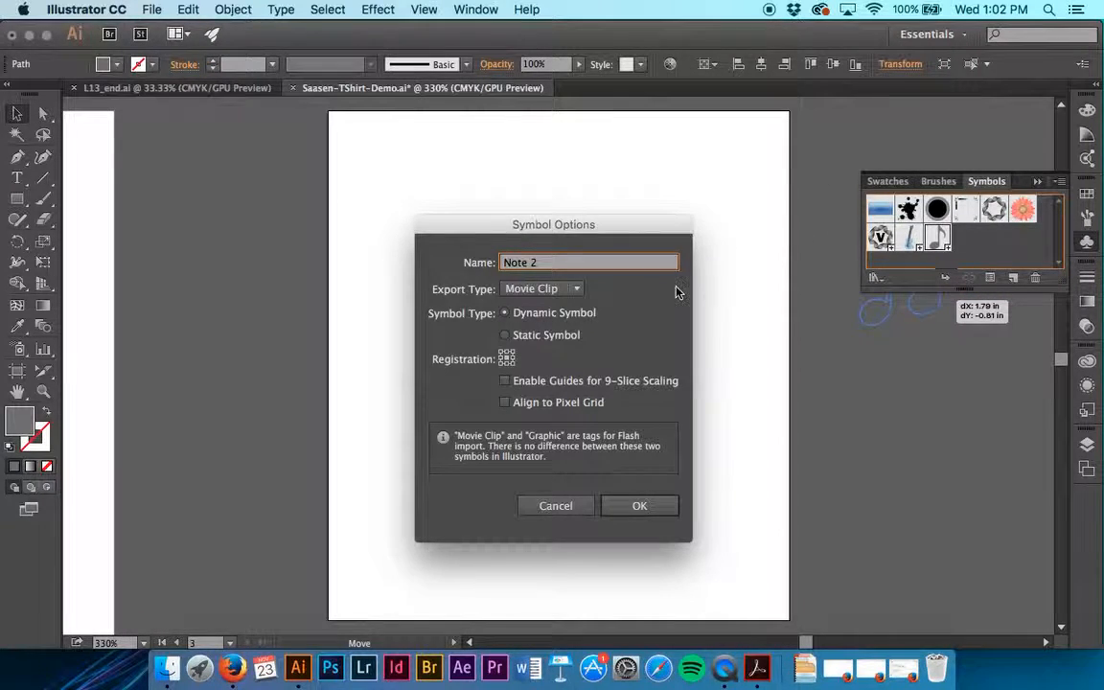
left_click(544, 289)
left_click(539, 325)
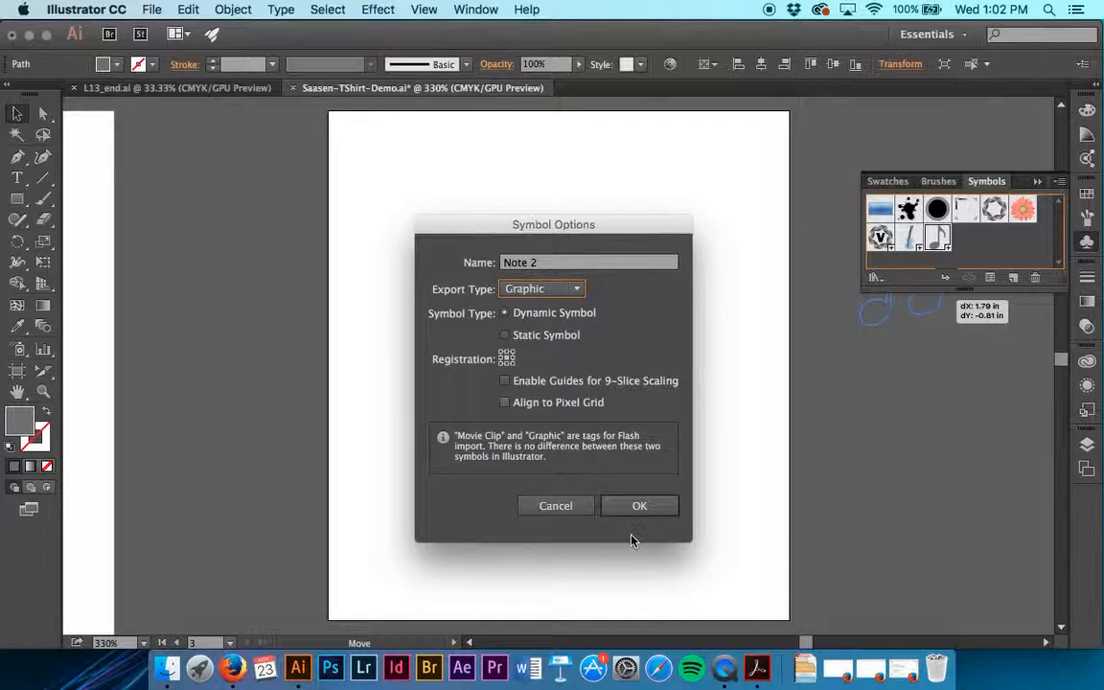
left_click(639, 507)
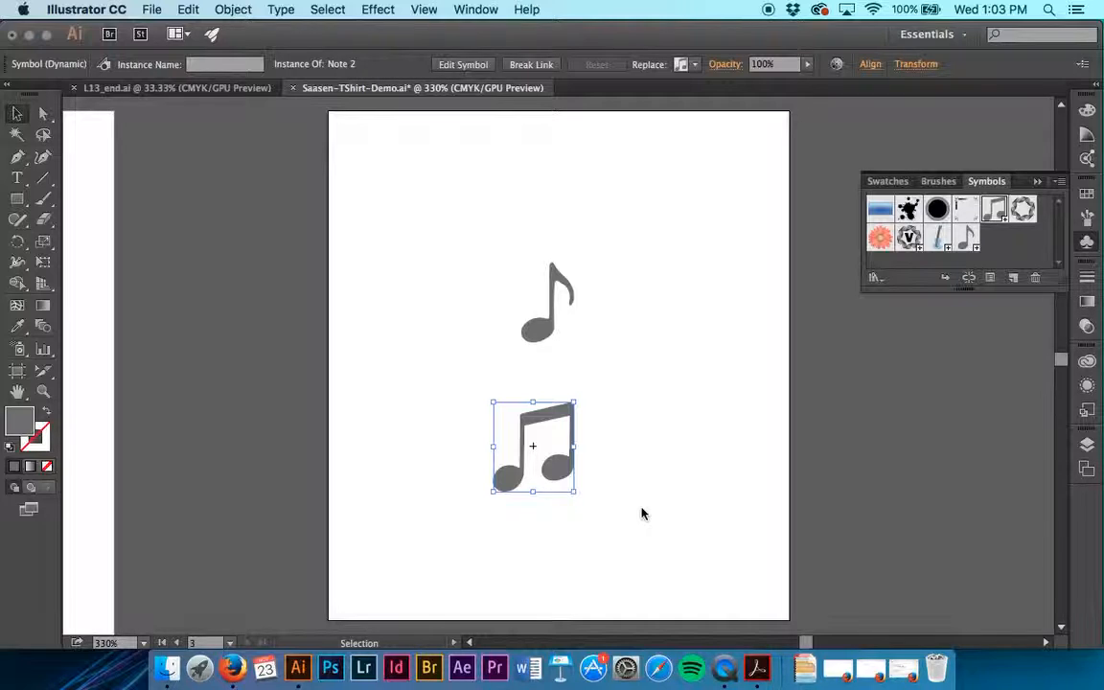
Place a Note 2 instance on the T-shirt next to the large note above the guitars and scale it down
left_click(176, 643)
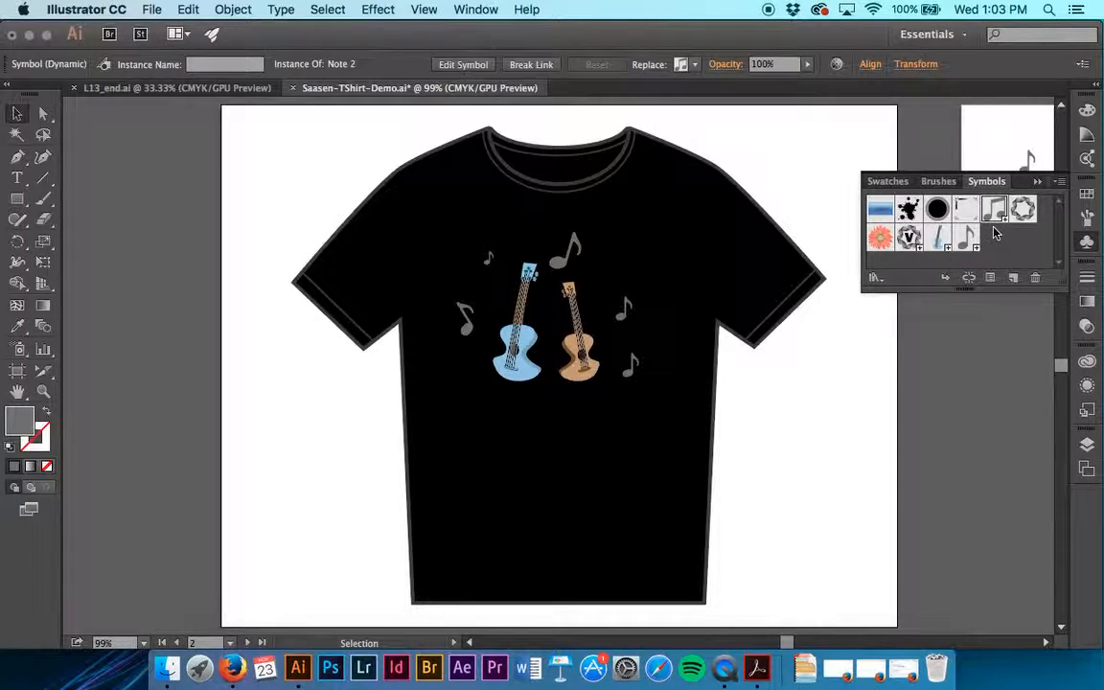
left_click_drag(997, 212, 616, 264)
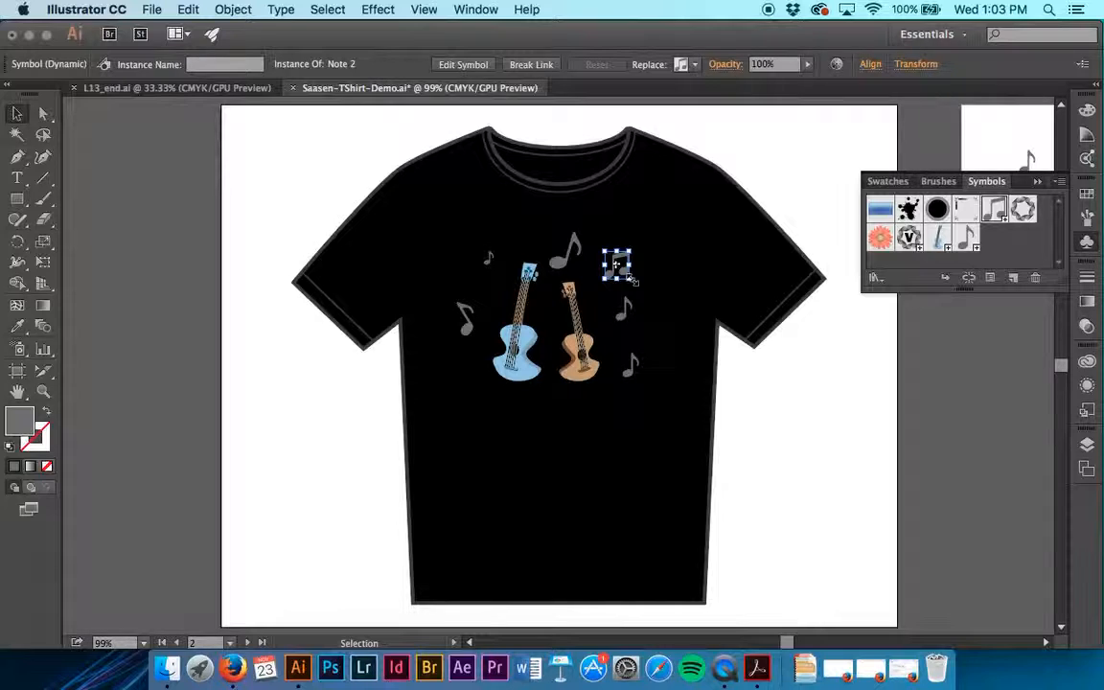
mouse_move(633, 279)
left_mouse_down()
mouse_move(628, 246)
mouse_move(617, 268)
left_mouse_up()
key("super+equal")
key("super+equal")
scroll(616, 268, "up", 3)
left_click(644, 306)
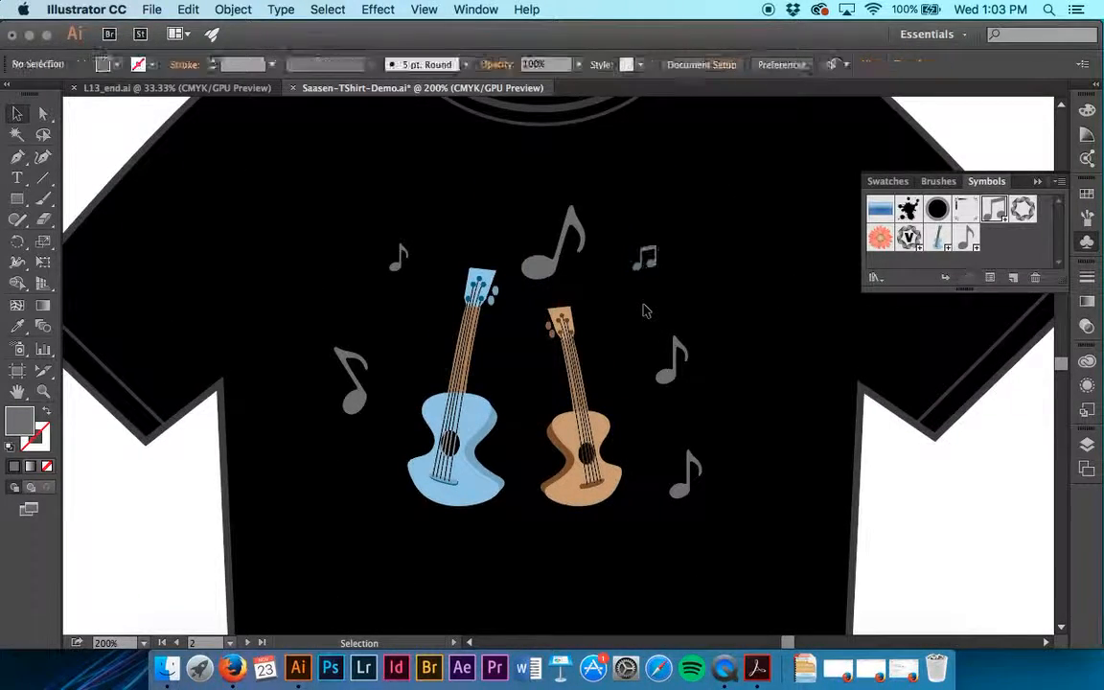
left_click(647, 257)
left_click_drag(655, 261, 635, 319)
key("super+z")
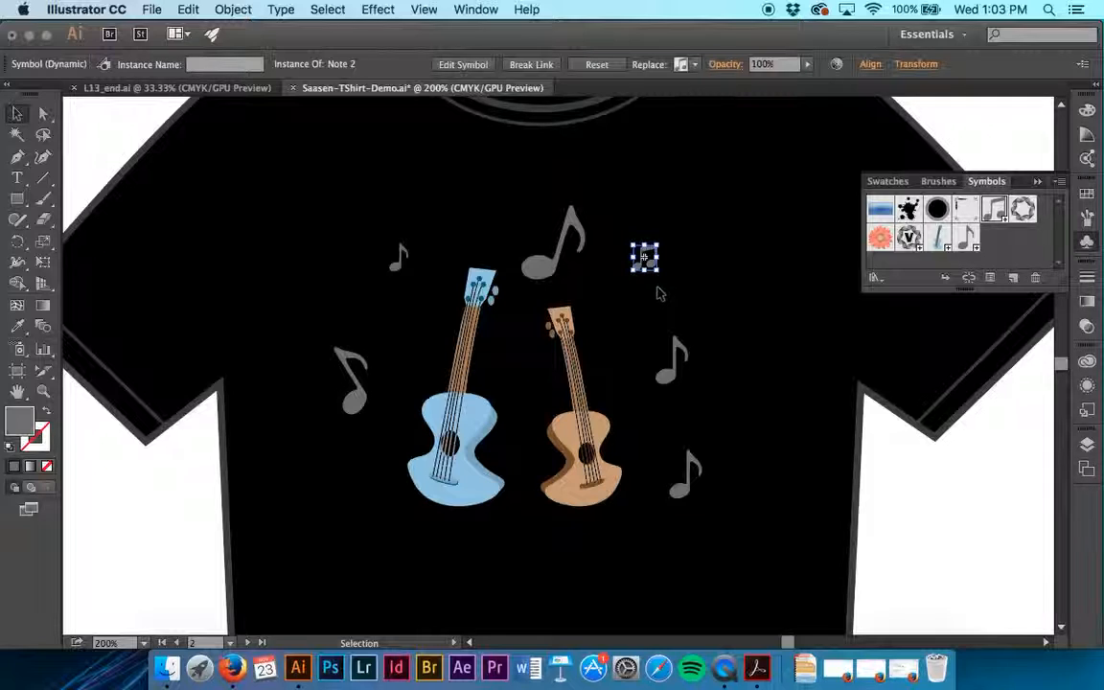
Duplicate the Note 2 instance beside the blue guitar's neck, enlarged above its headstock, and tilted on the outer side of its lower body
left_click_drag(645, 279, 419, 364)
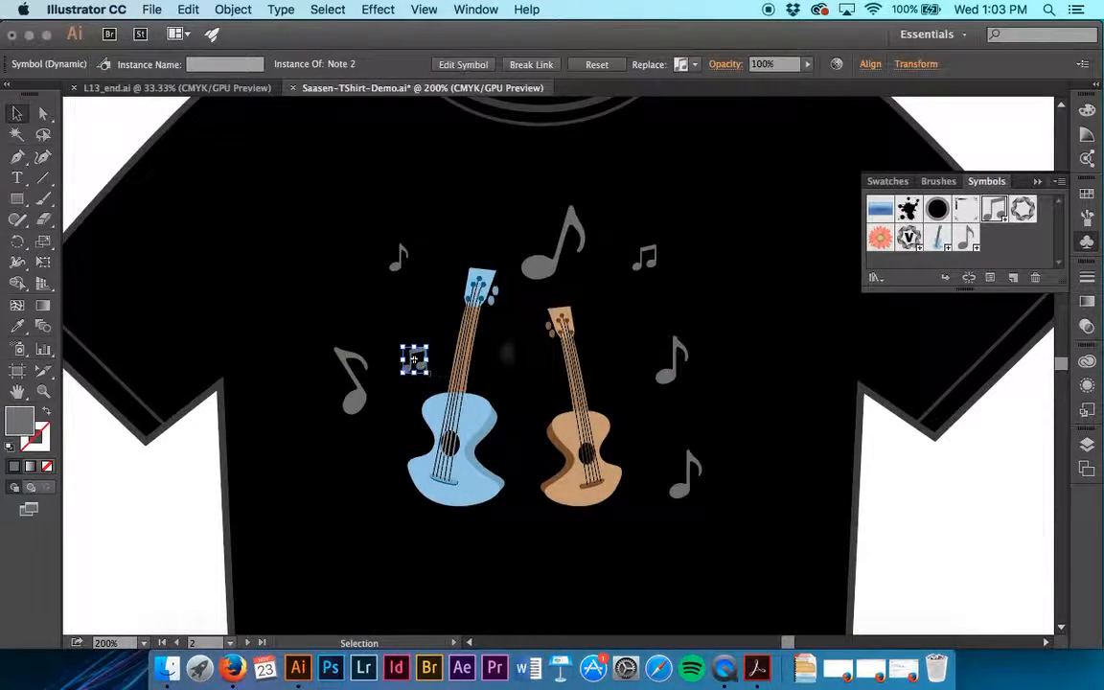
left_click_drag(657, 269, 494, 251)
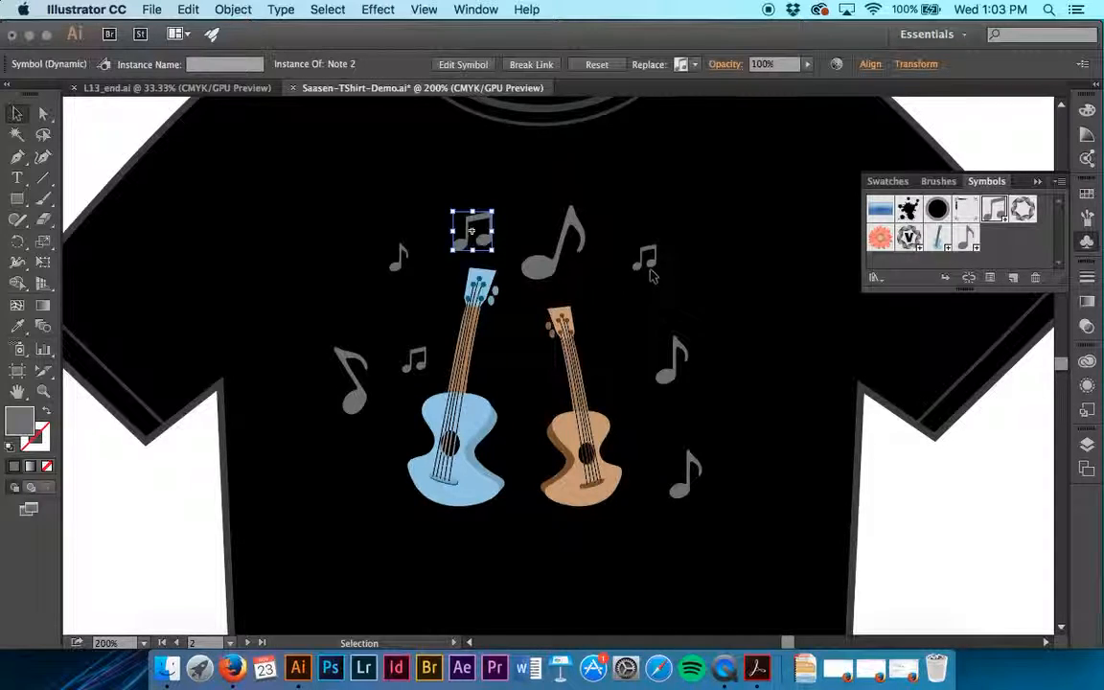
left_click_drag(645, 261, 336, 505)
left_click(386, 531)
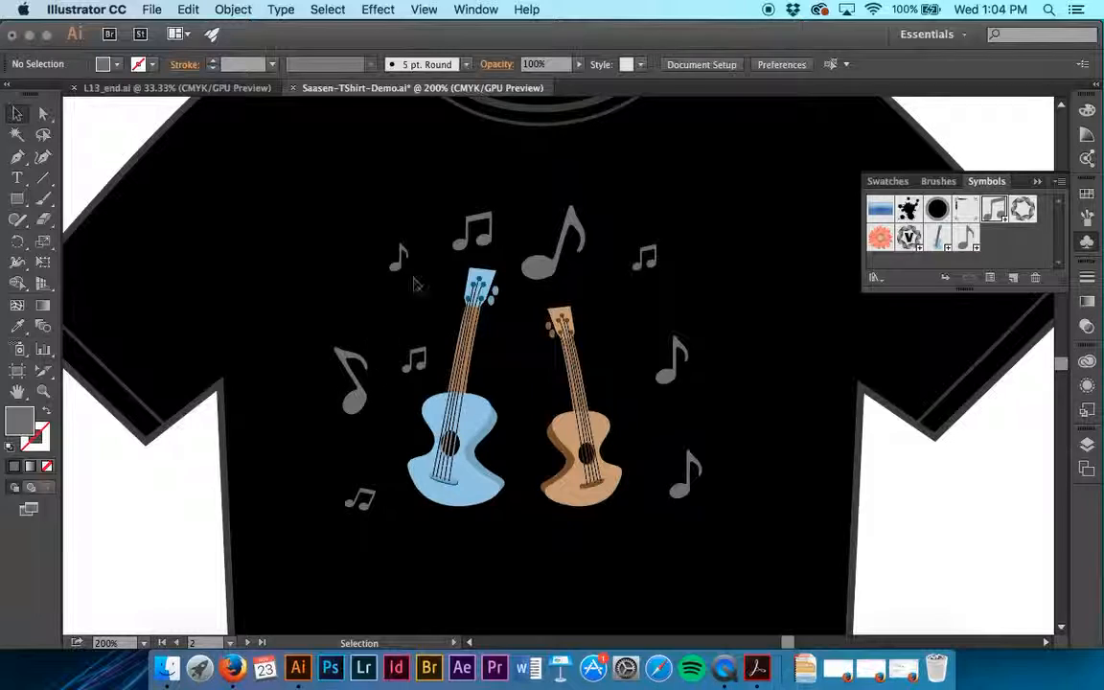
Add a Note 2 copy between the two Note1 instances beside the brown guitar, enlarge it and tilt it clockwise
left_click_drag(484, 225, 684, 437)
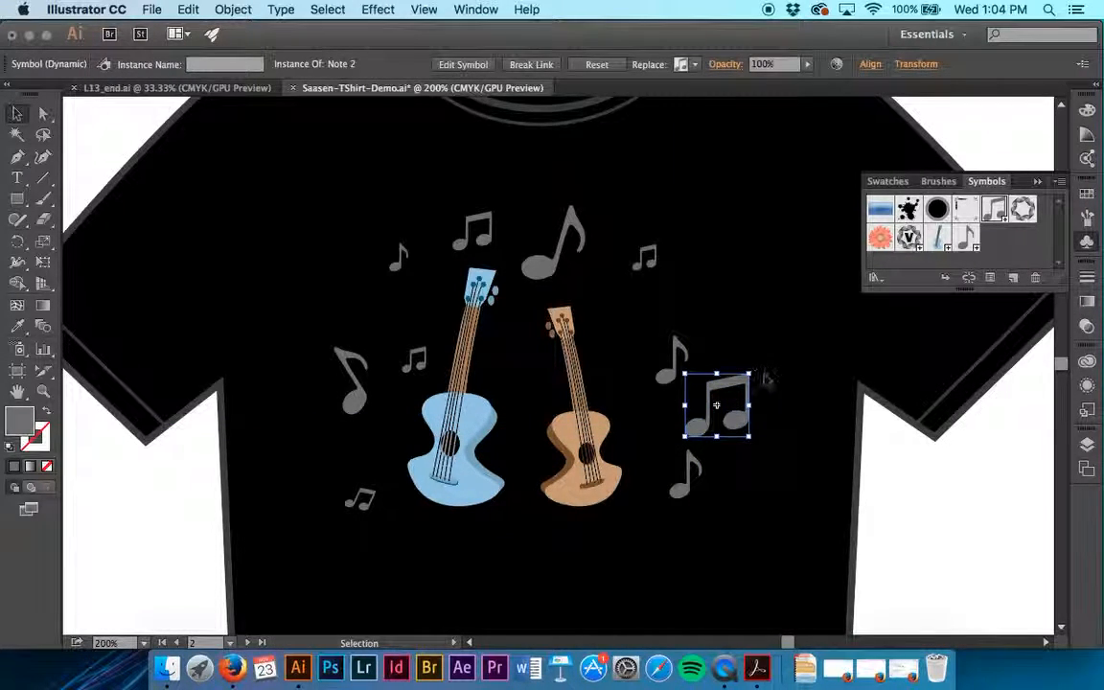
left_click_drag(767, 375, 769, 383)
left_click(776, 436)
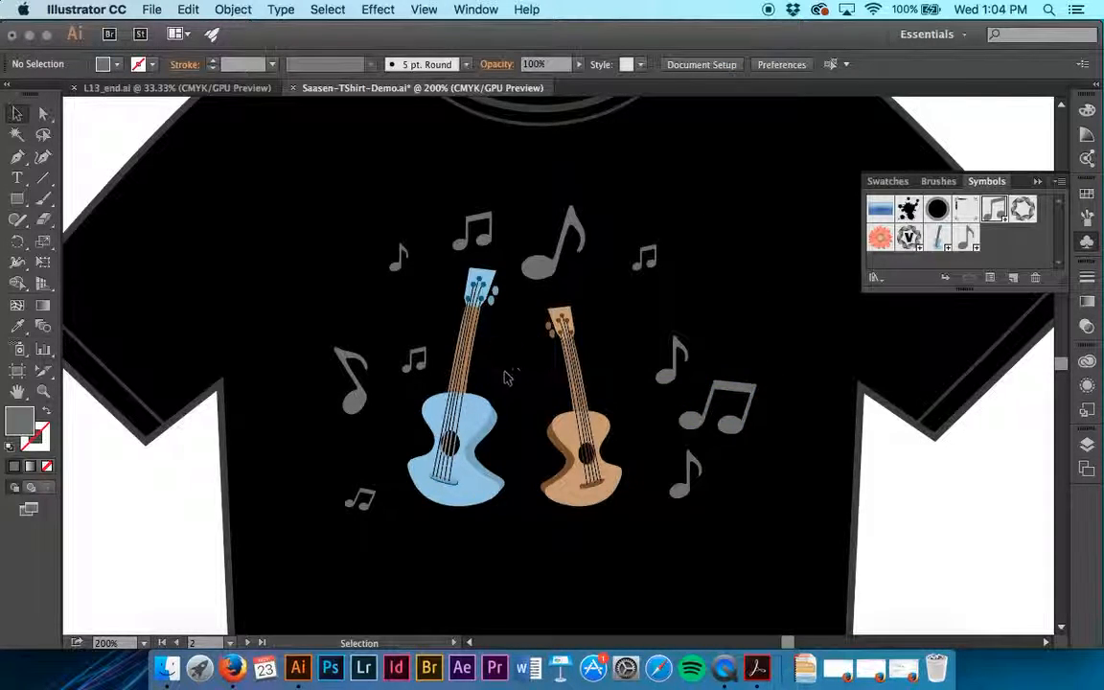
Add a taller, tilted Note 2 copy beside the brown guitar's neck and a small Note1 instance beside the blue guitar's headstock
left_click(645, 258)
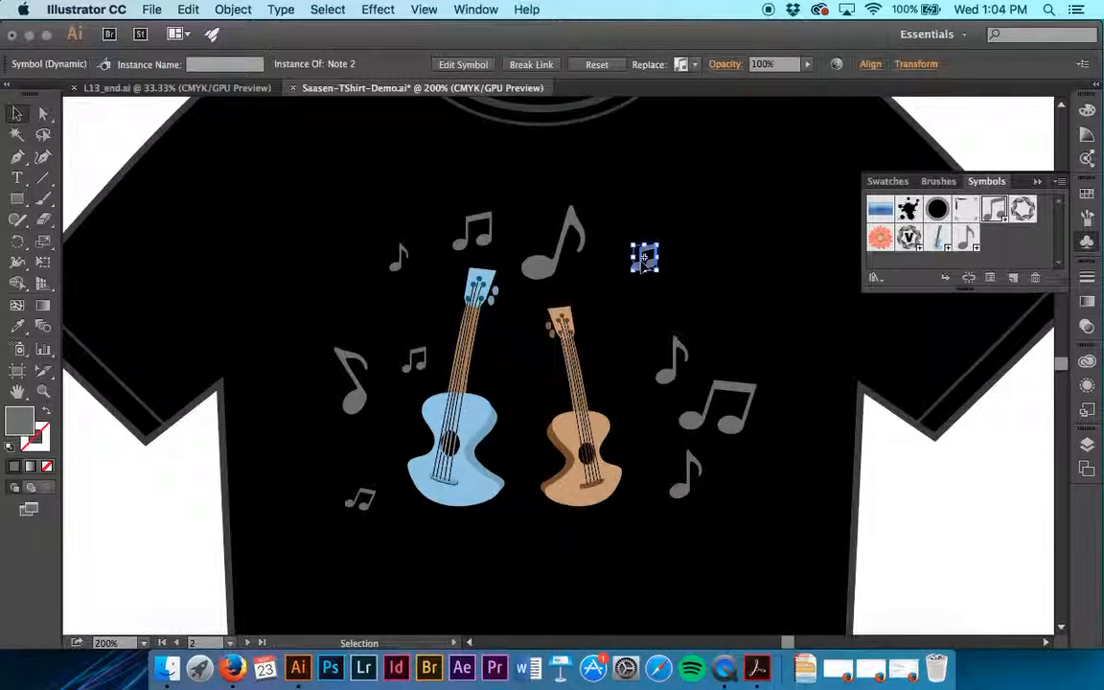
left_click_drag(645, 266, 623, 364)
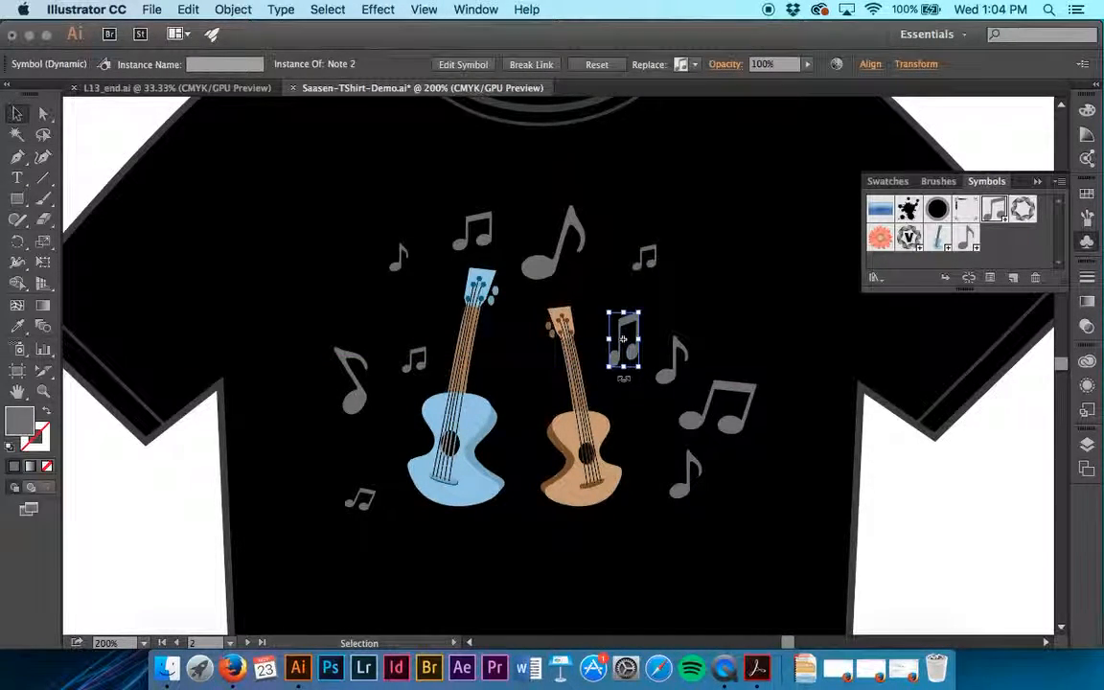
mouse_move(639, 312)
left_mouse_down()
mouse_move(633, 322)
mouse_move(651, 323)
mouse_move(634, 328)
left_mouse_up()
left_click(683, 307)
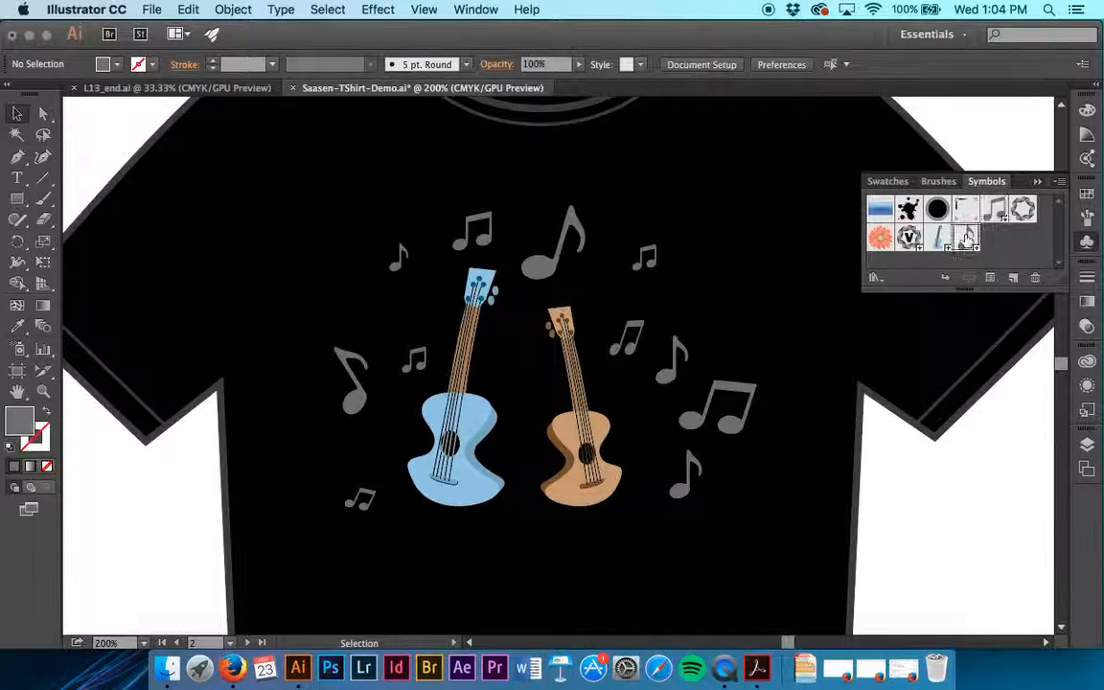
left_click_drag(966, 238, 426, 310)
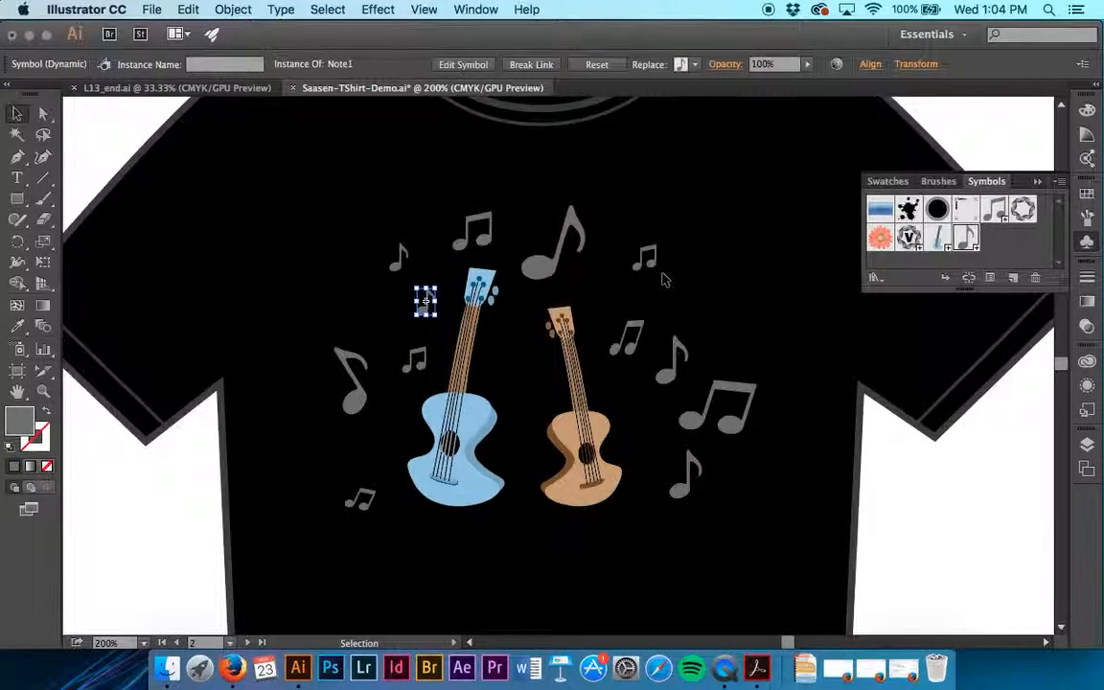
left_click(415, 368)
left_click_drag(414, 373, 355, 320)
key("super+z")
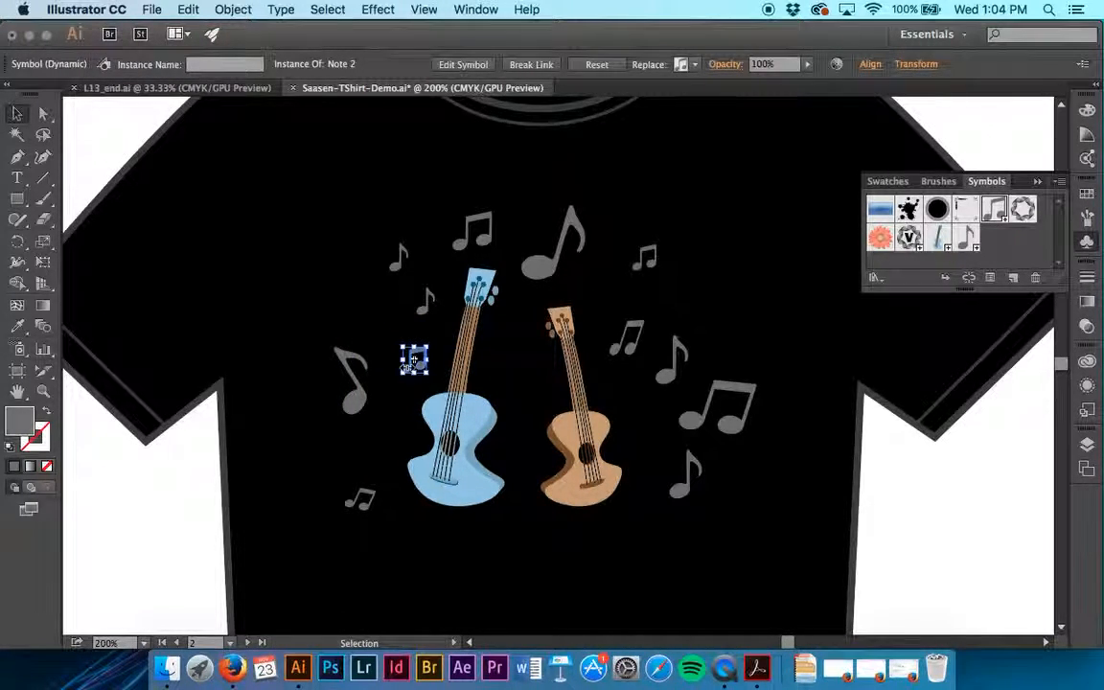
Duplicate Note 2 above the large flipped note and again beside the blue guitar's waist, rotating the latter copy counterclockwise
key("super+equal")
key("super+equal")
scroll(406, 369, "left", 3)
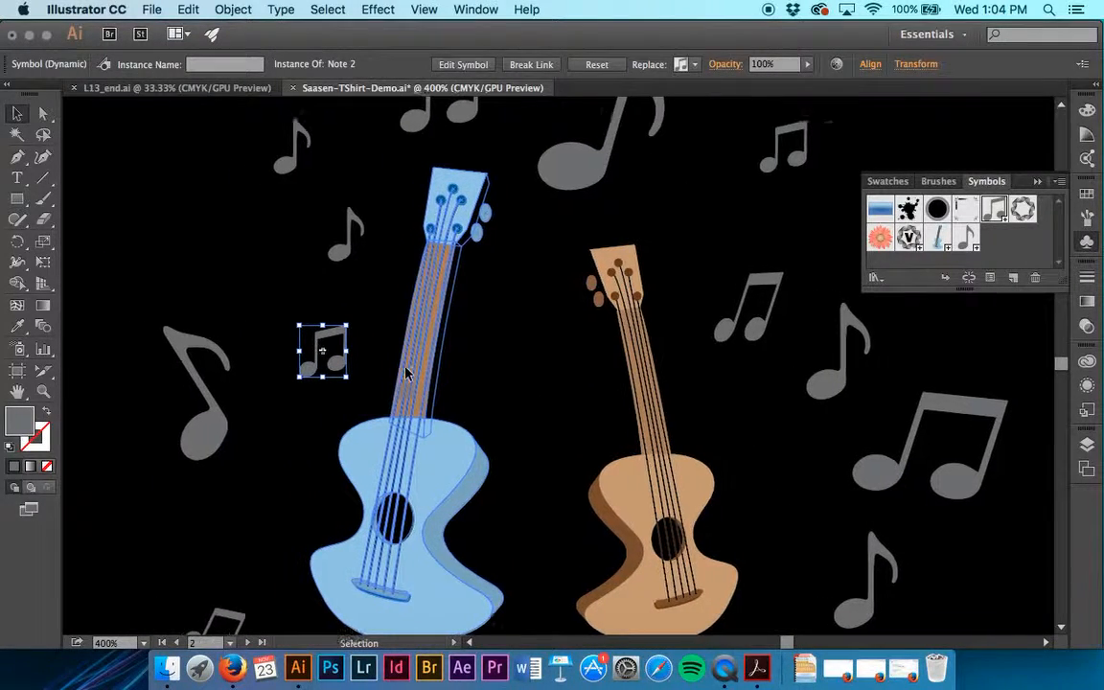
left_click_drag(338, 372, 274, 307)
scroll(273, 303, "down", 5)
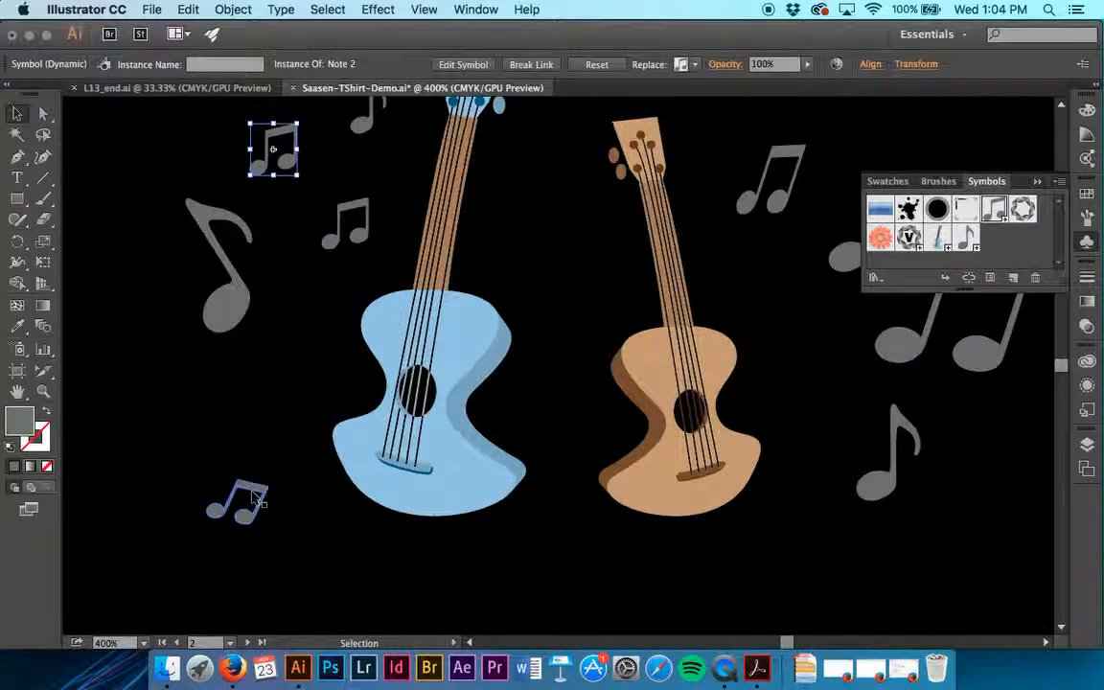
left_click_drag(254, 495, 299, 333)
left_click(301, 461)
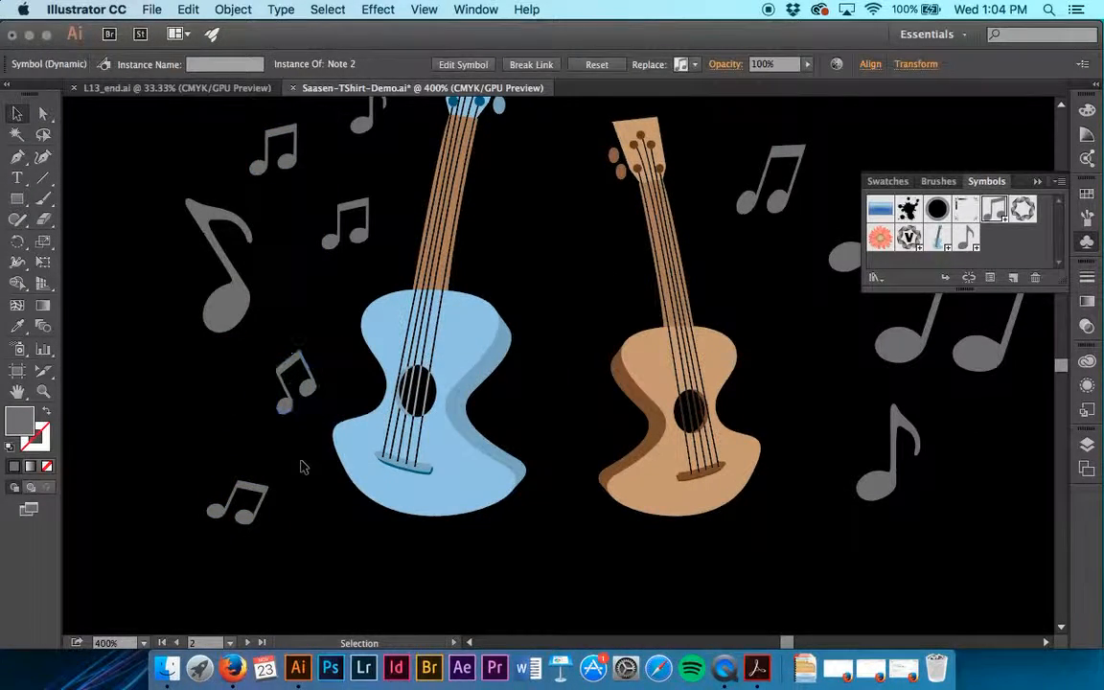
Reposition the upper Note1 and the large Note 2 on the outer side of the brown guitar, and save the document
scroll(301, 461, "right", 3)
scroll(301, 464, "right", 8)
scroll(301, 464, "up", 5)
left_click_drag(608, 434, 664, 336)
left_click_drag(697, 496, 629, 488)
left_click(734, 574)
scroll(734, 574, "down", 5)
scroll(734, 574, "up", 15)
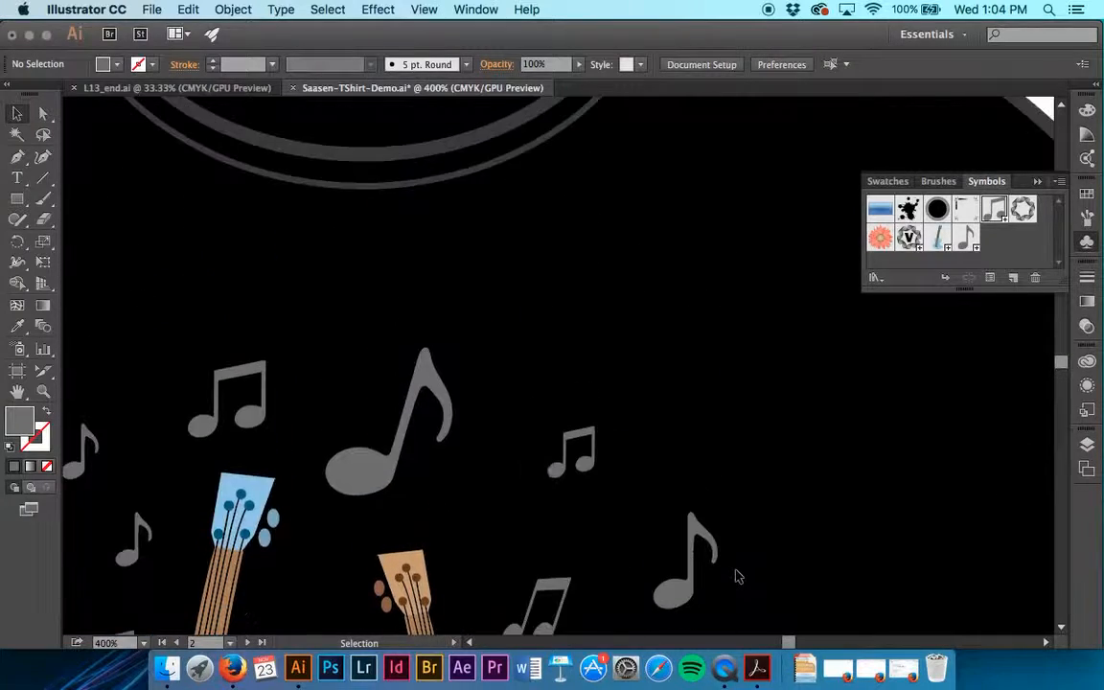
key("super+minus")
key("super+minus")
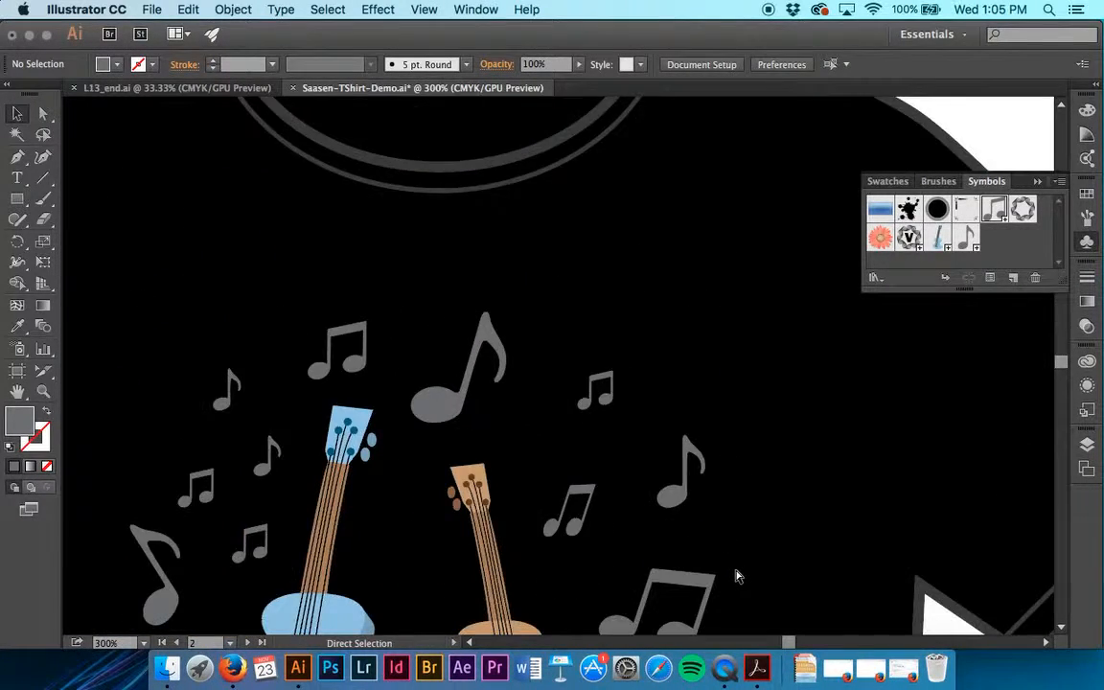
scroll(737, 576, "down", 5)
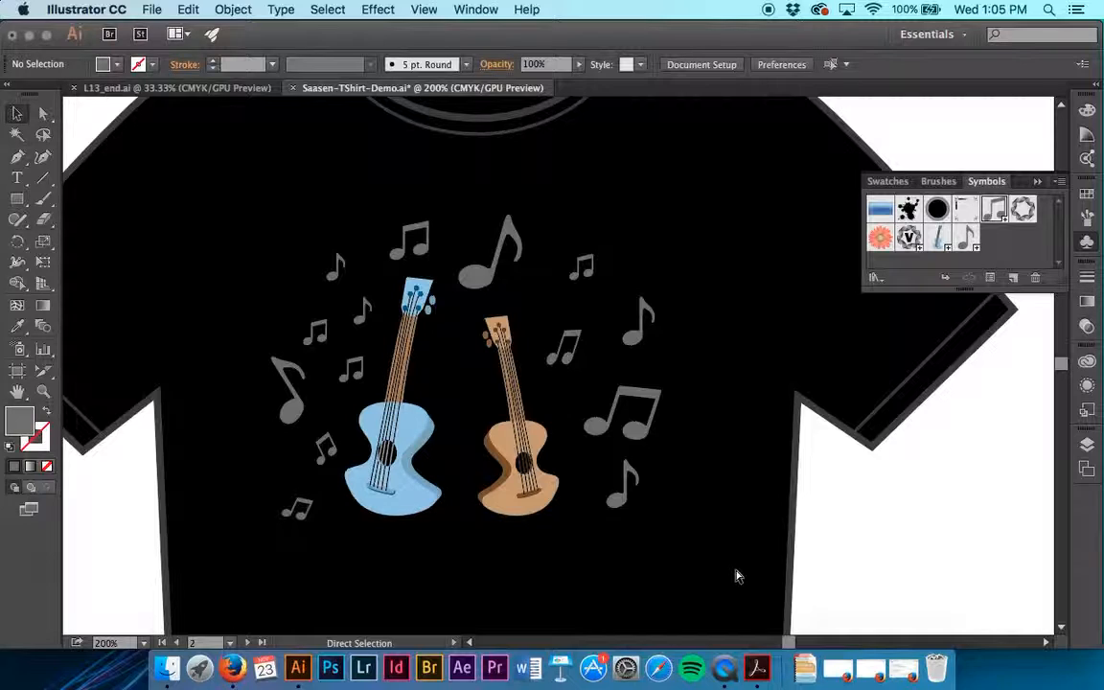
key("super+s")
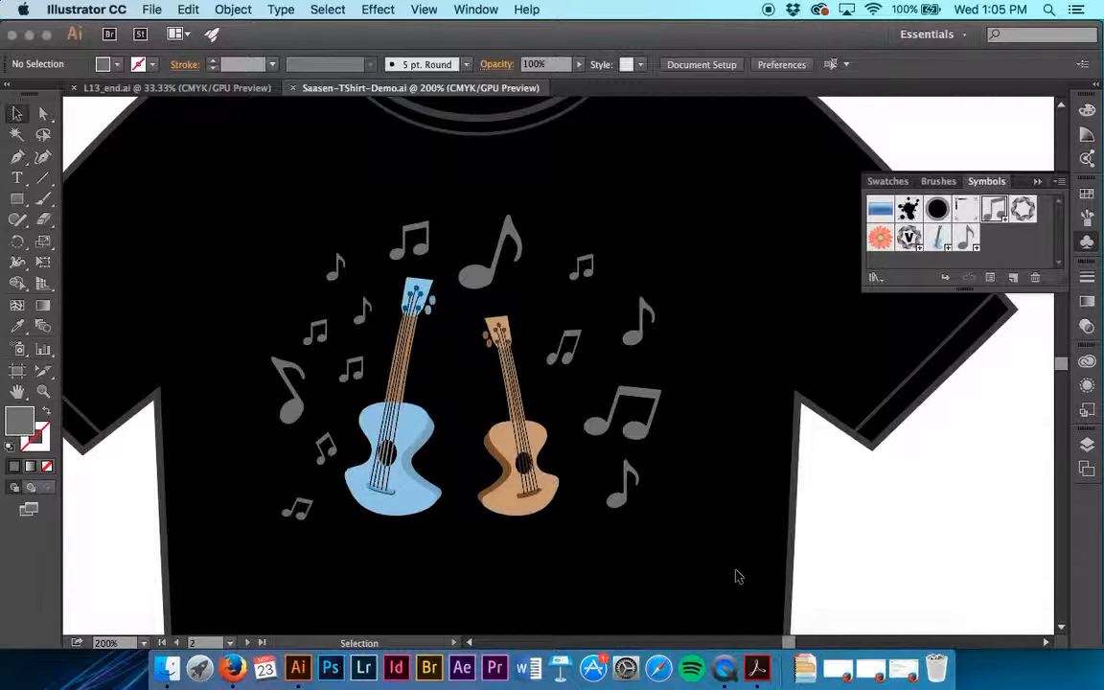
Open the Note 2 symbol for editing from the large instance beside the brown guitar
left_click(640, 432)
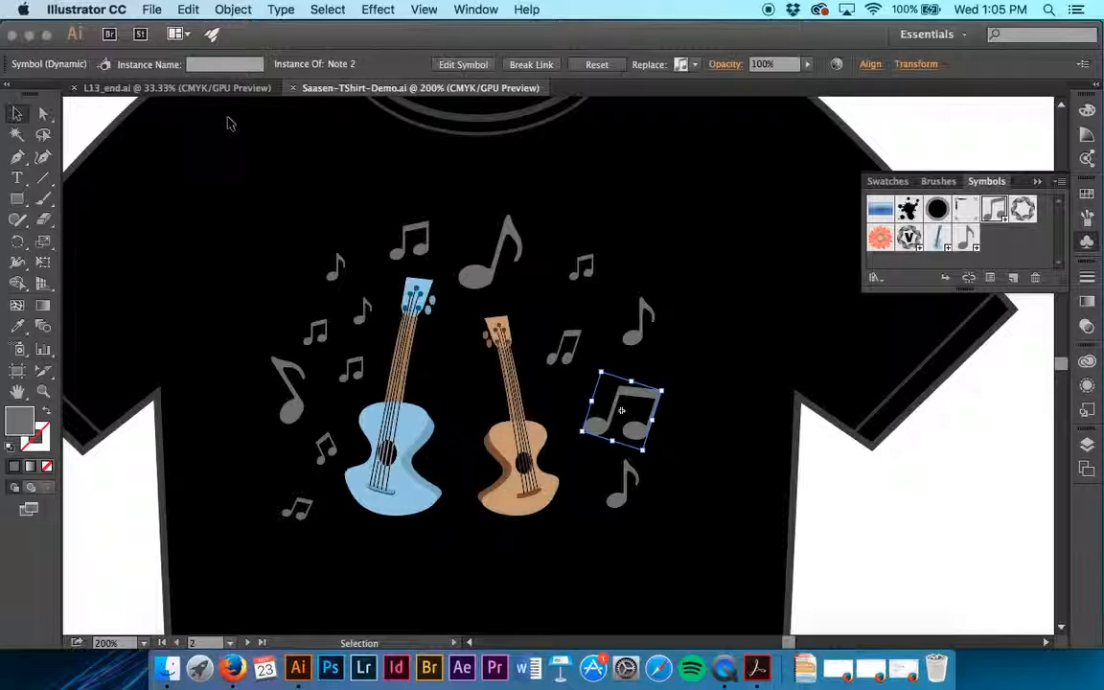
left_click(696, 65)
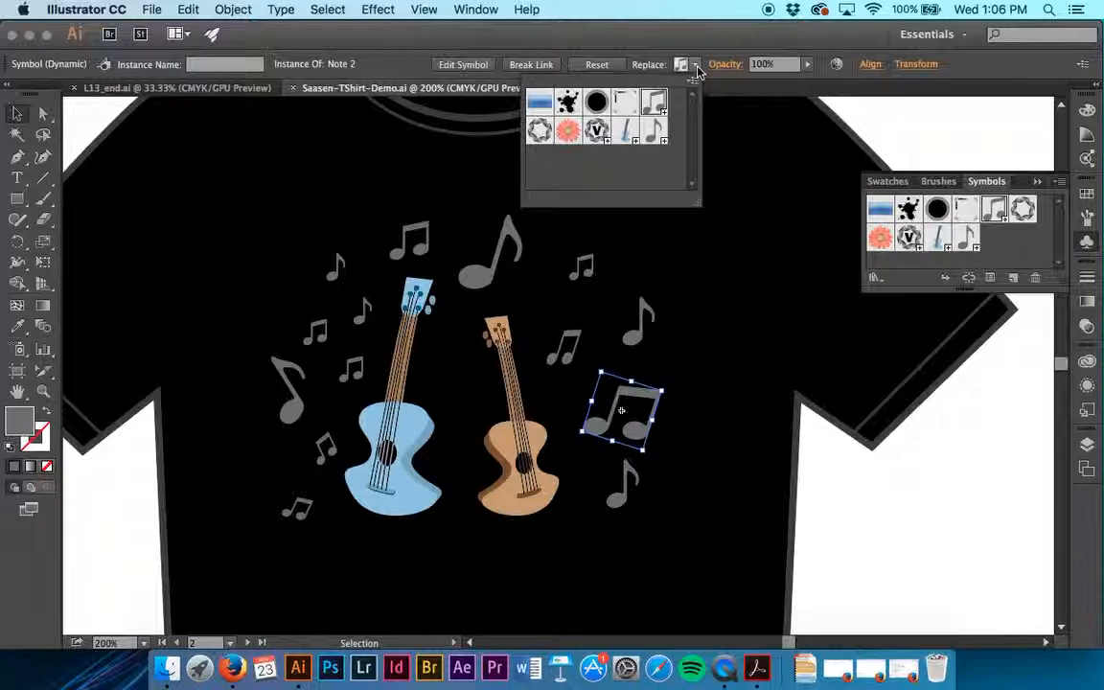
double_click(655, 103)
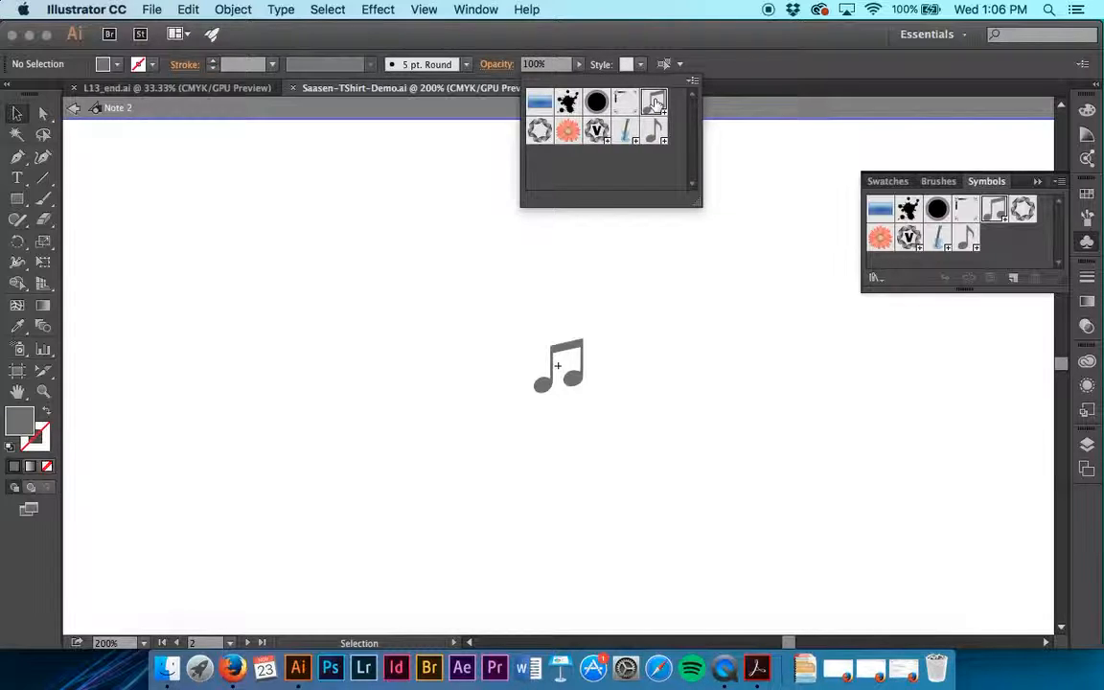
key("super+equal")
key("super+equal")
key("super+equal")
key("super+equal")
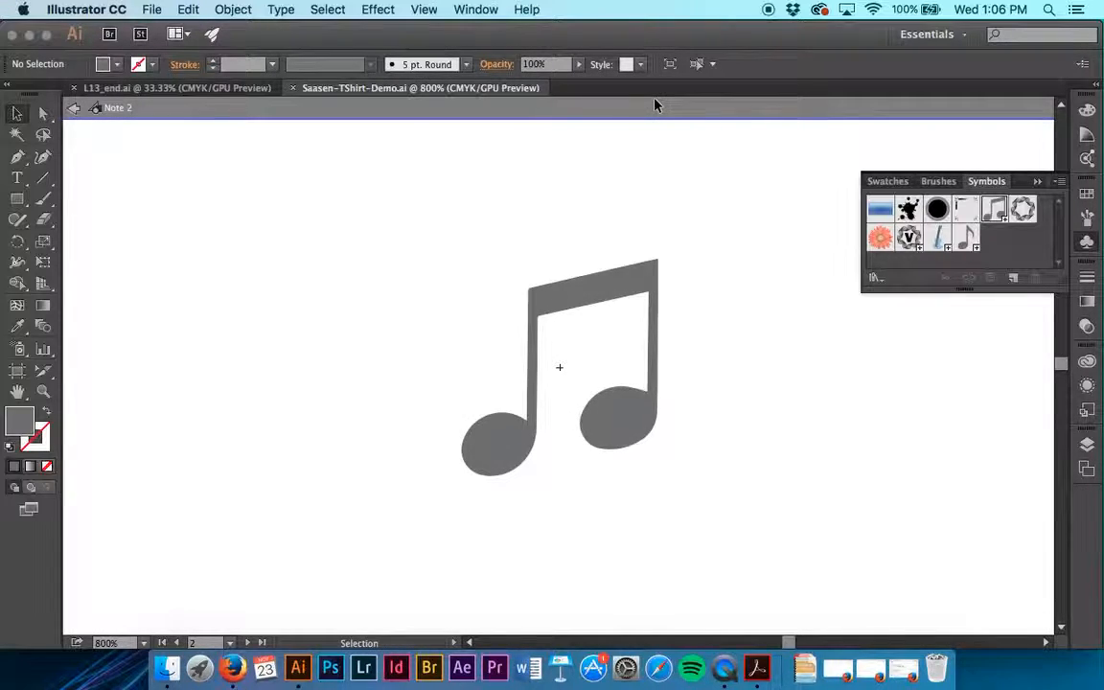
Fill the Note 2 artwork with the gray swatch one shade lighter than K=50 and exit symbol editing
left_click(494, 463)
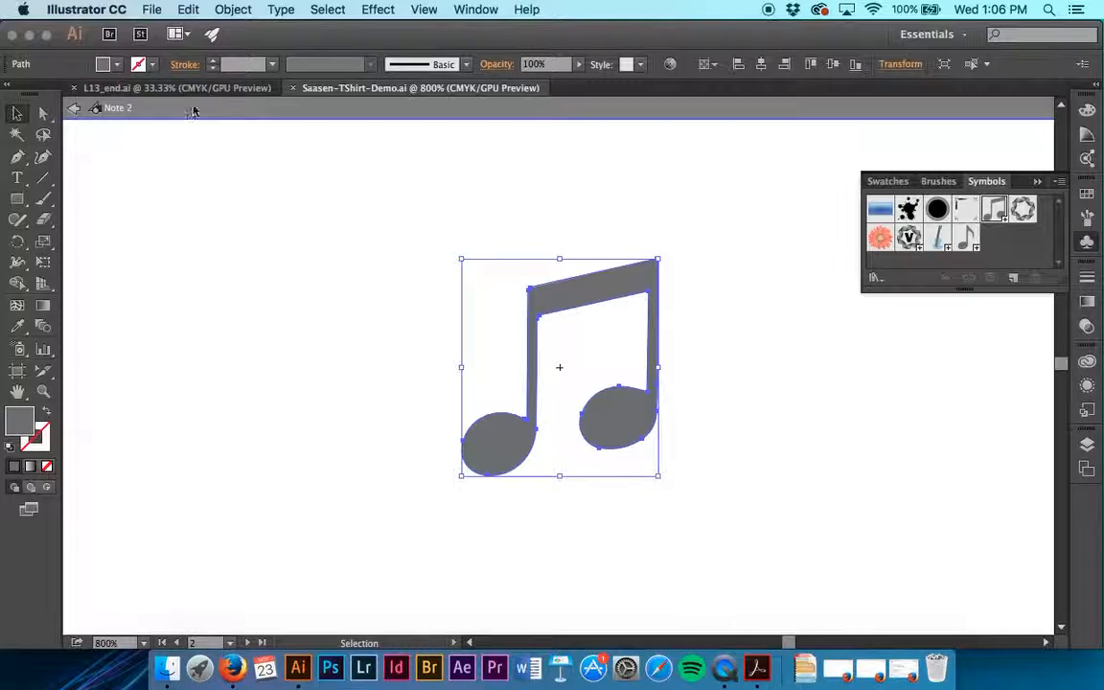
left_click(115, 64)
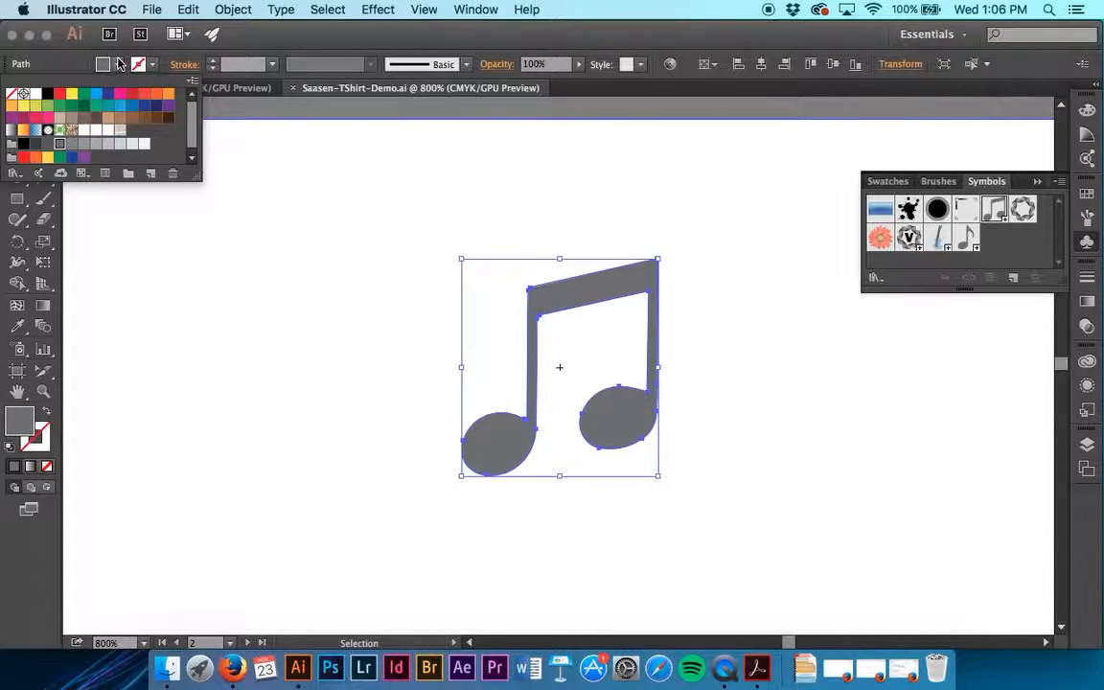
left_click(96, 145)
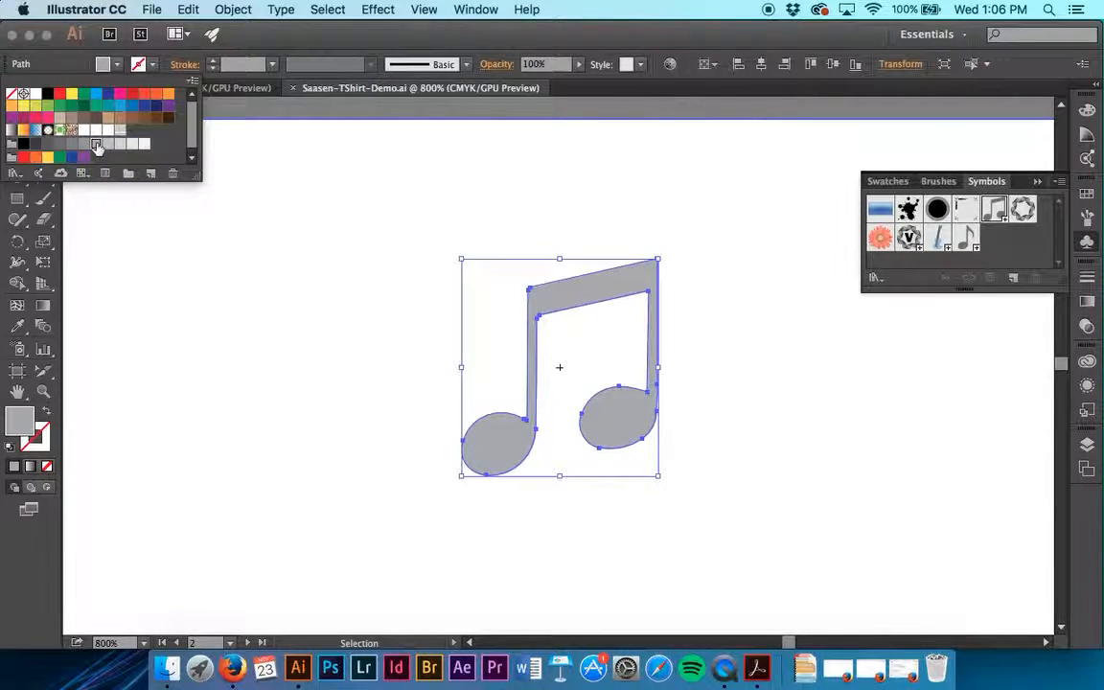
left_click(263, 296)
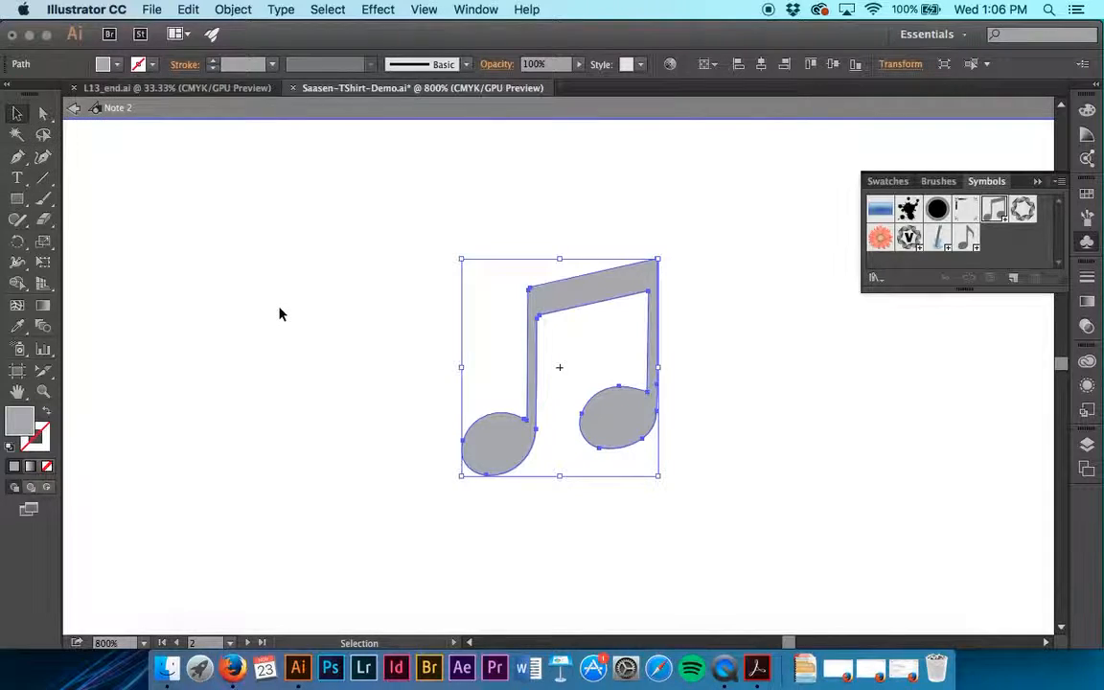
left_click(74, 109)
Select every instance of the Note 2 symbol on the T-shirt by matching symbol instance, and group them
scroll(497, 374, "up", 3)
scroll(497, 374, "up", 5)
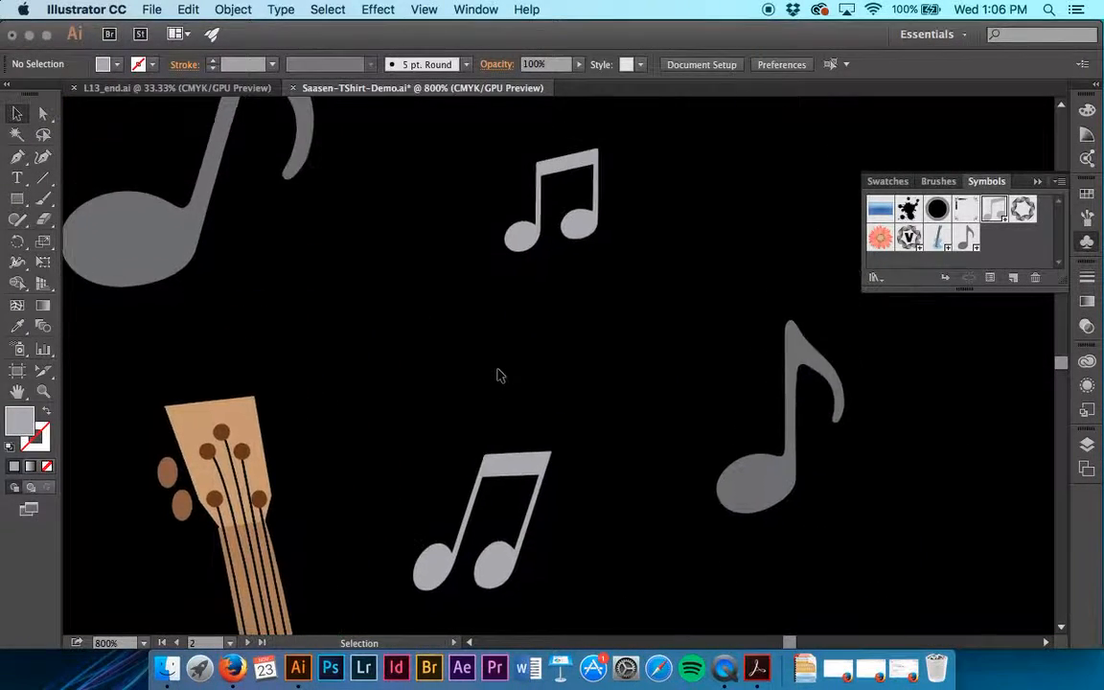
scroll(497, 373, "down", 8)
scroll(497, 374, "down", 8)
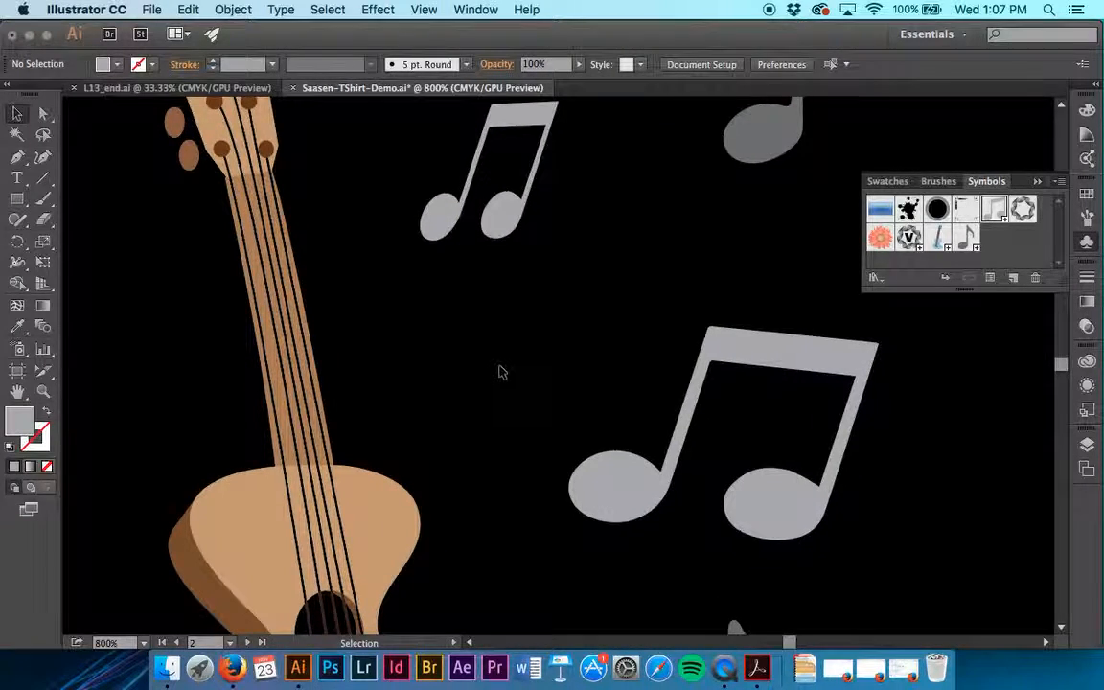
scroll(499, 373, "up", 10)
scroll(498, 372, "left", 10)
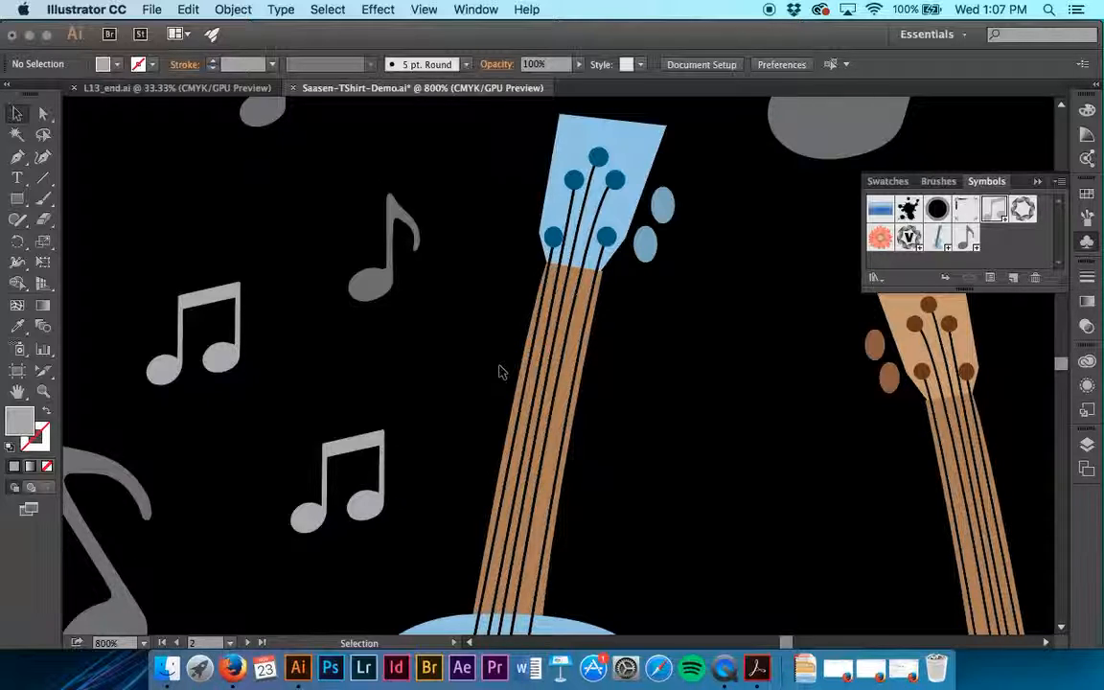
left_click(375, 449)
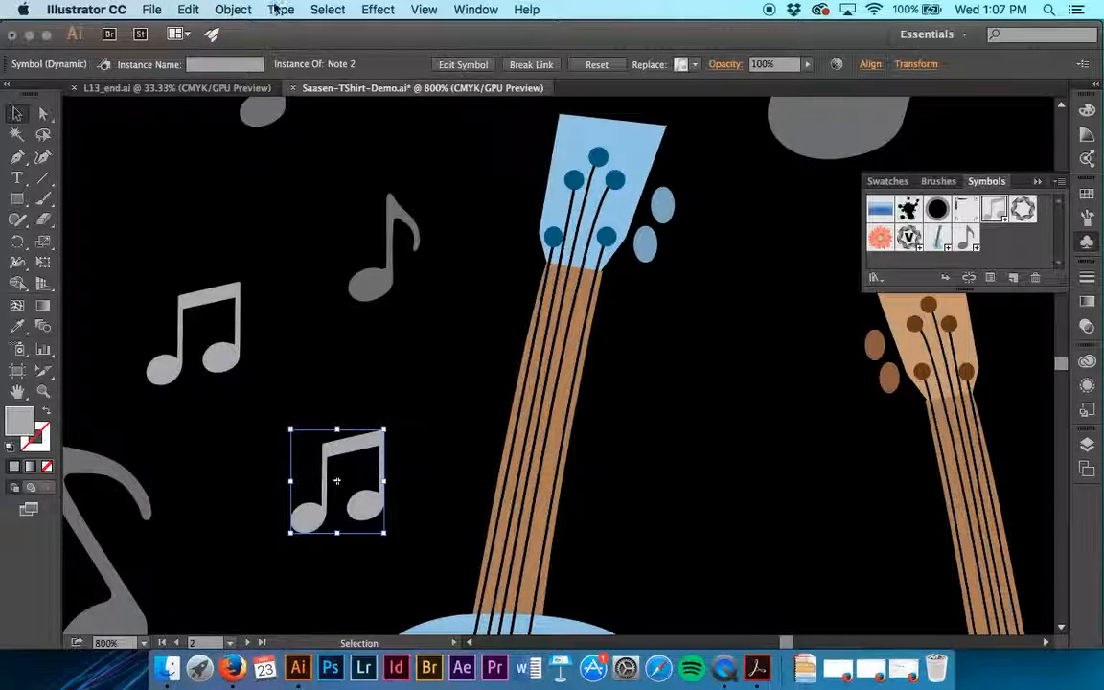
left_click(327, 9)
mouse_move(383, 166)
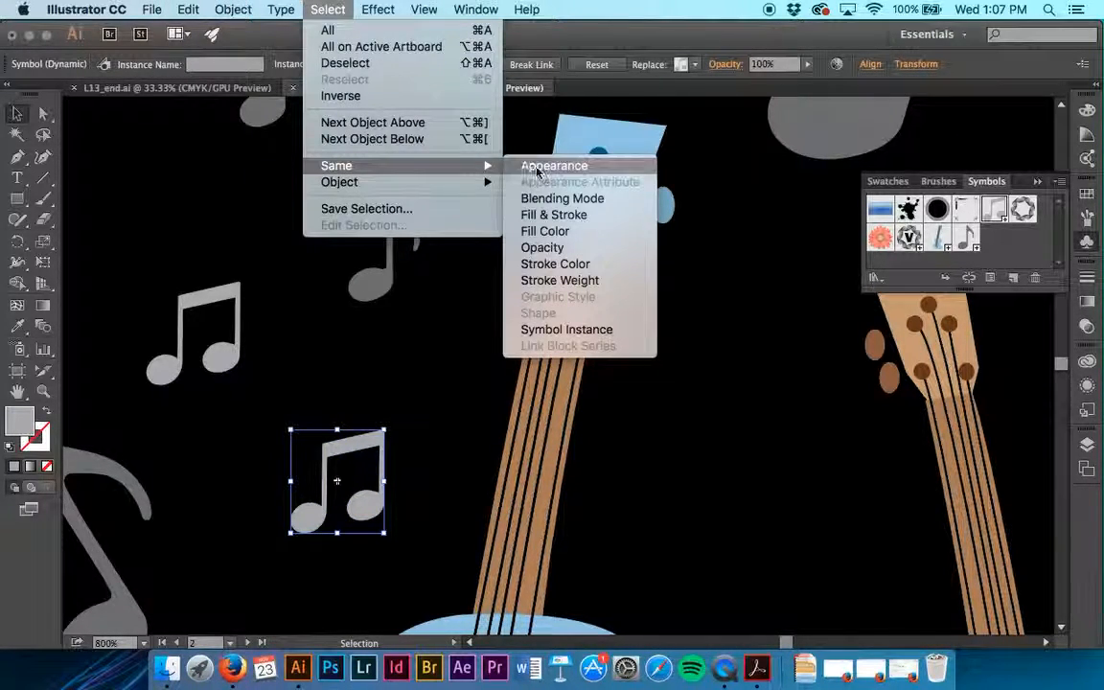
left_click(575, 329)
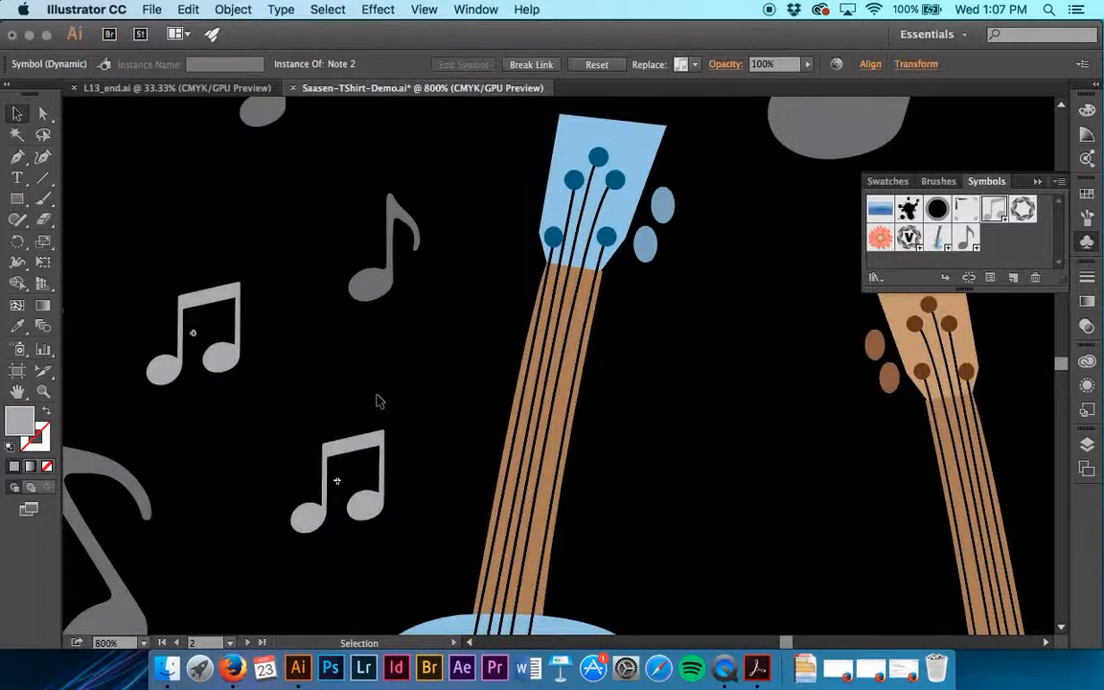
scroll(376, 400, "up", 5)
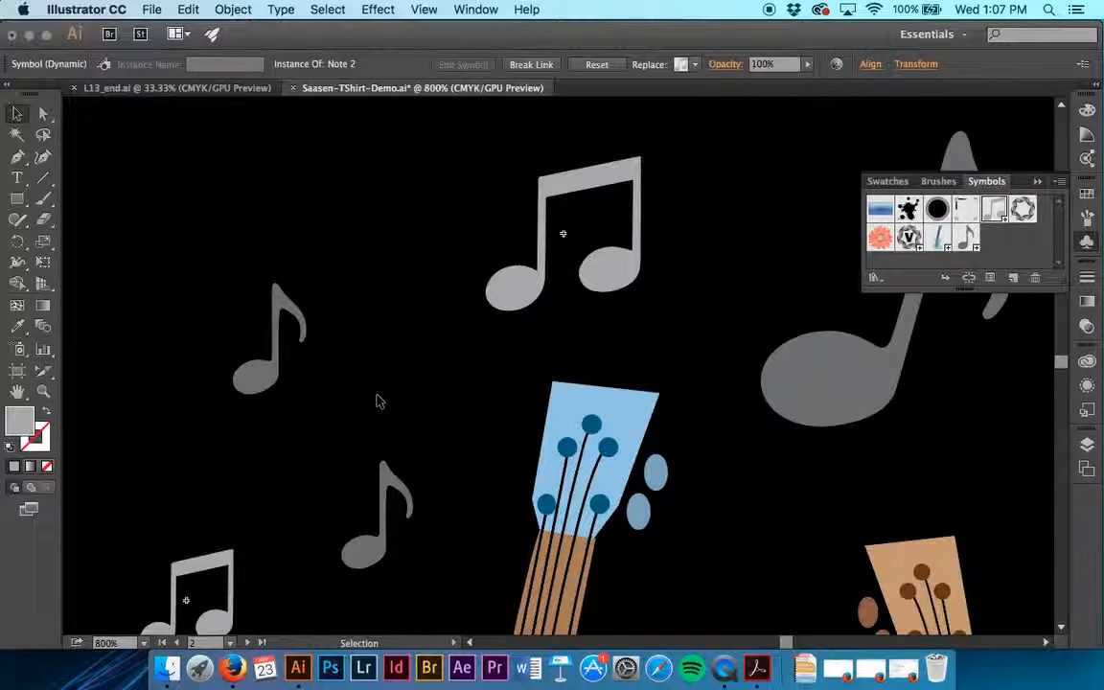
key("super+g")
Break the blue guitar's link to the Guitar symbol so its artwork is editable
scroll(378, 401, "down", 10)
key("super+minus")
left_click_drag(301, 177, 542, 587)
left_click(547, 552)
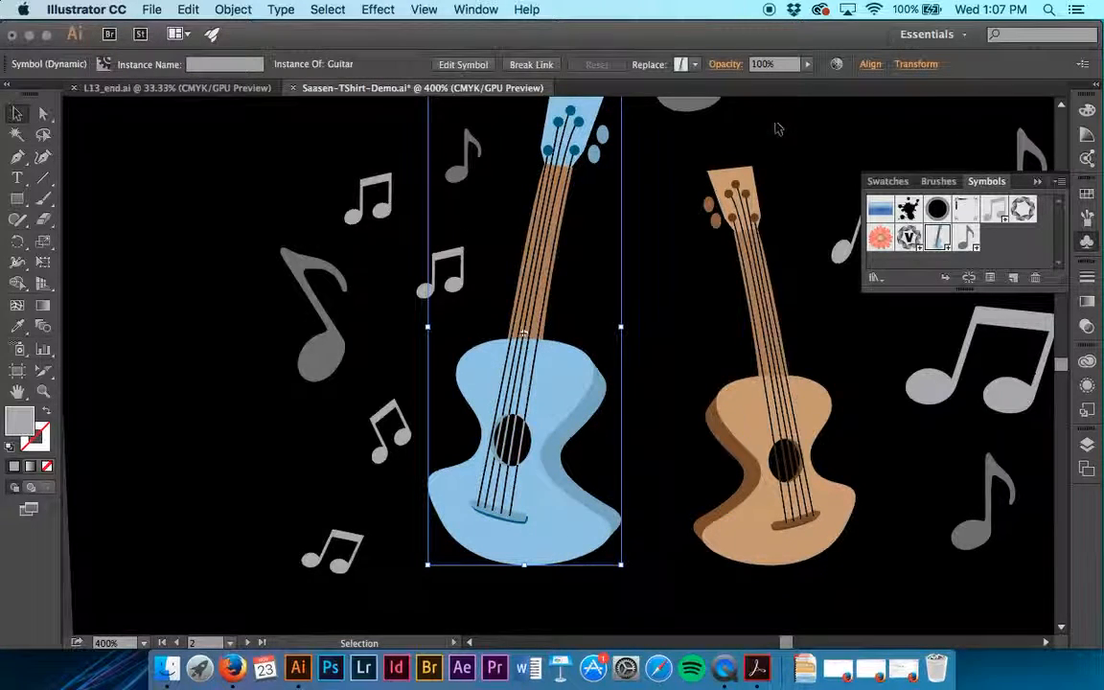
left_click(532, 67)
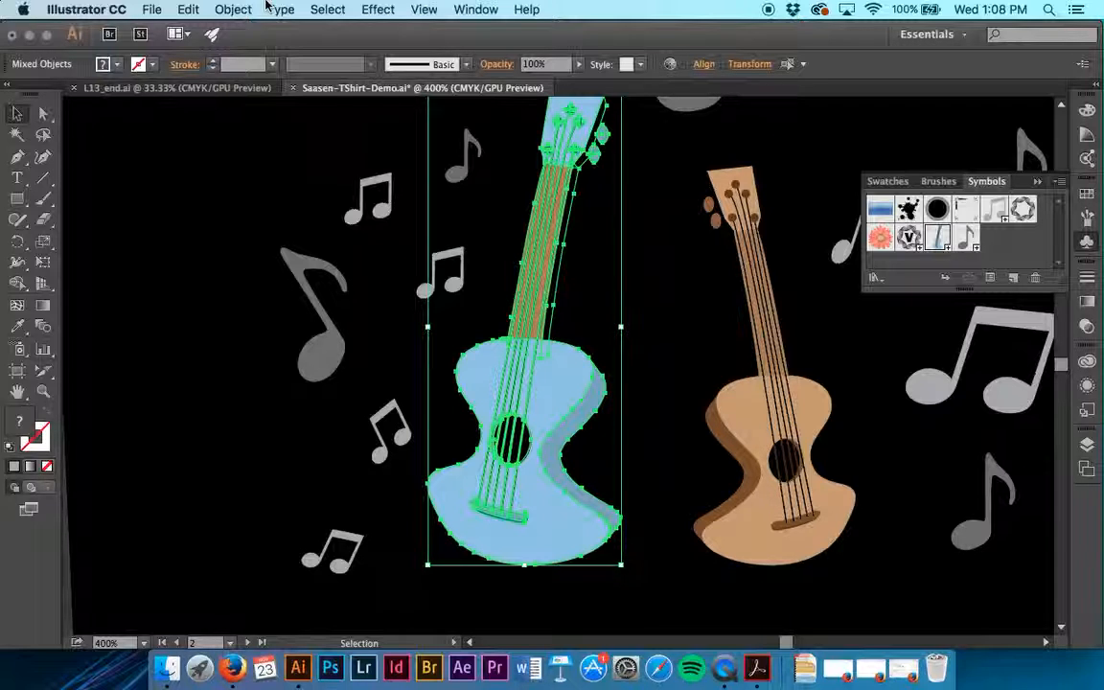
key("super+equal")
key("super+equal")
key("super+equal")
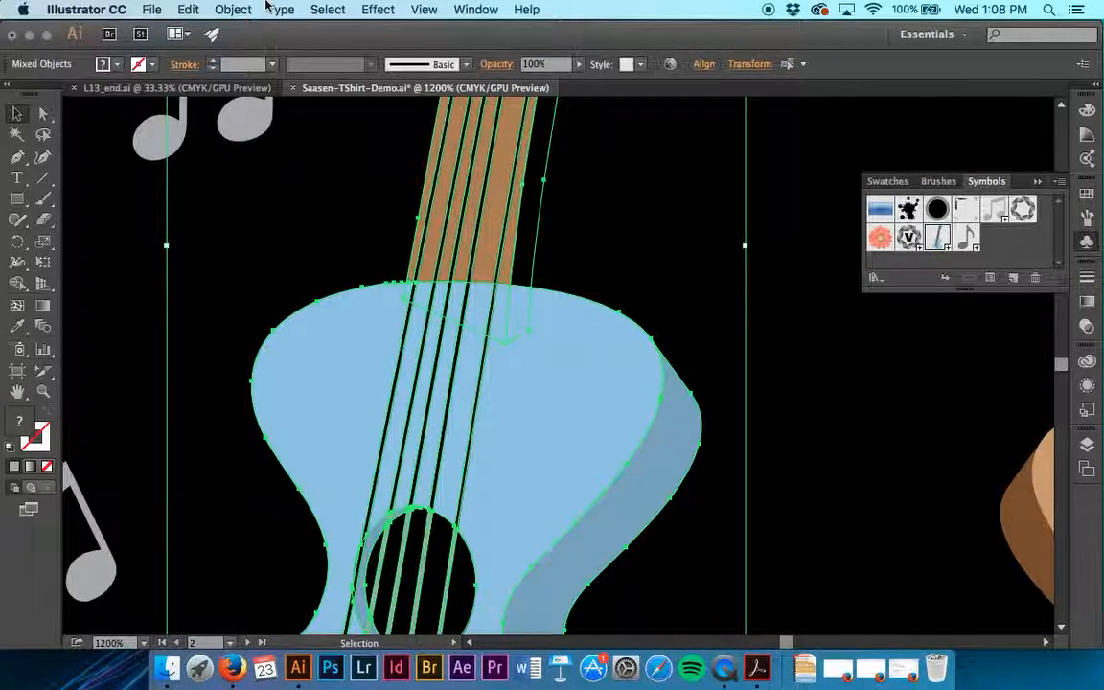
Duplicate the upper tuning peg beside the blue guitar's headstock and place the copy above it as a third peg
scroll(483, 260, "up", 15)
scroll(483, 261, "right", 2)
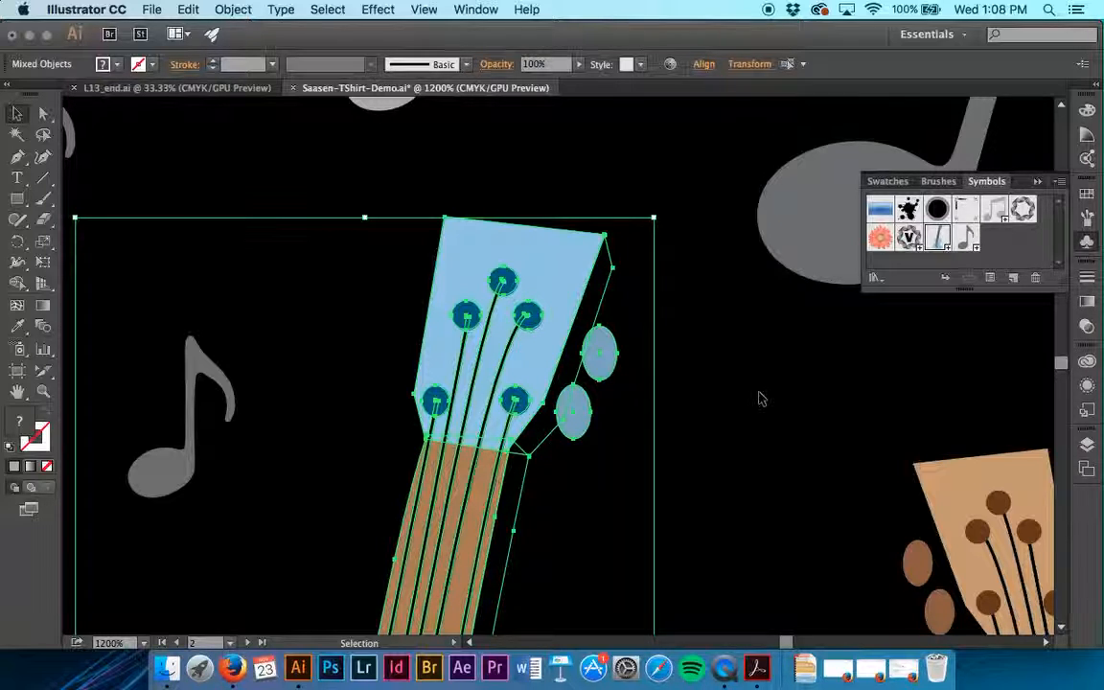
left_click(733, 404)
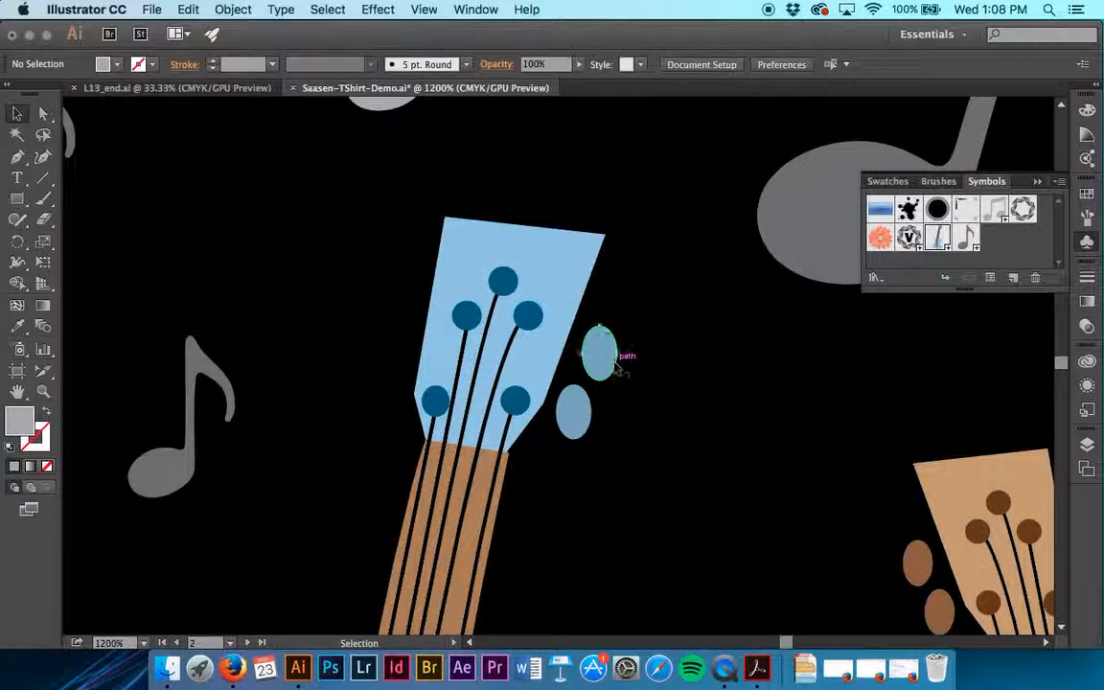
left_click(616, 369)
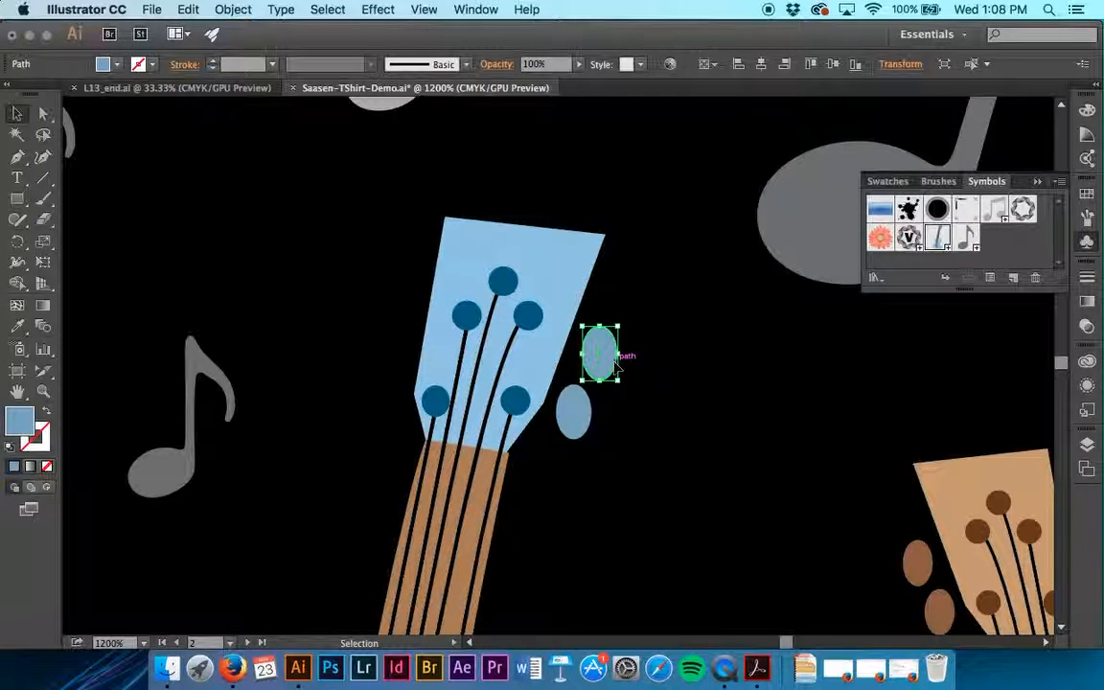
left_click_drag(620, 368, 623, 288)
left_click(657, 328)
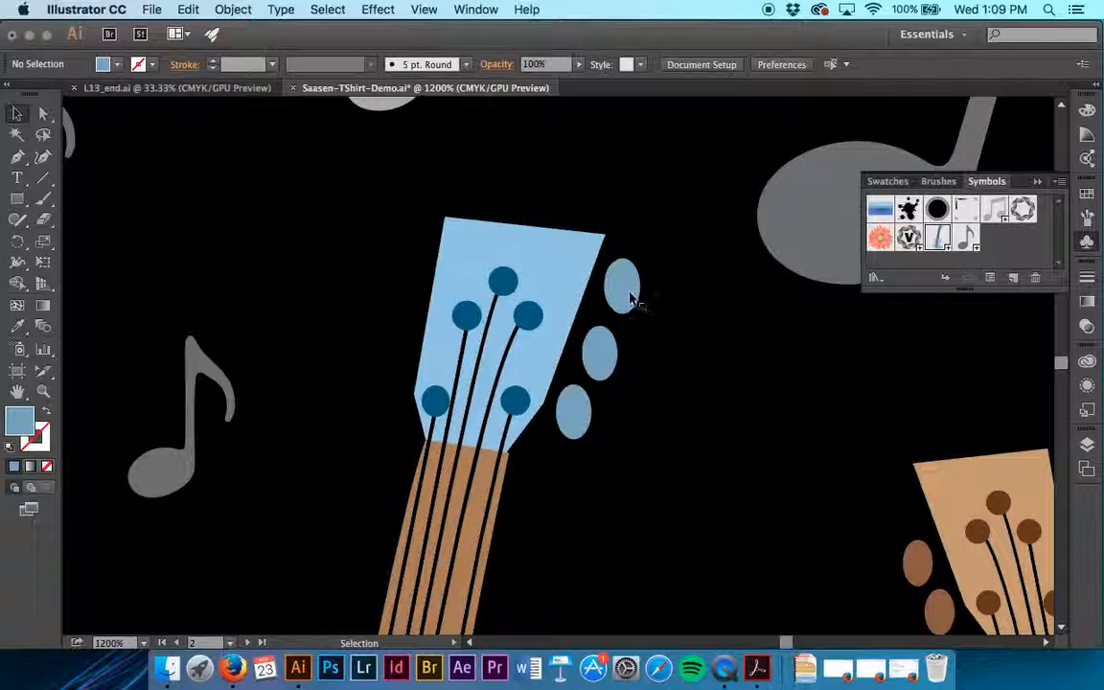
Move the blue guitar's topmost tuning peg slightly down to even out its spacing with the other two pegs
left_click(626, 292)
left_click_drag(628, 296, 639, 292)
left_click(676, 269)
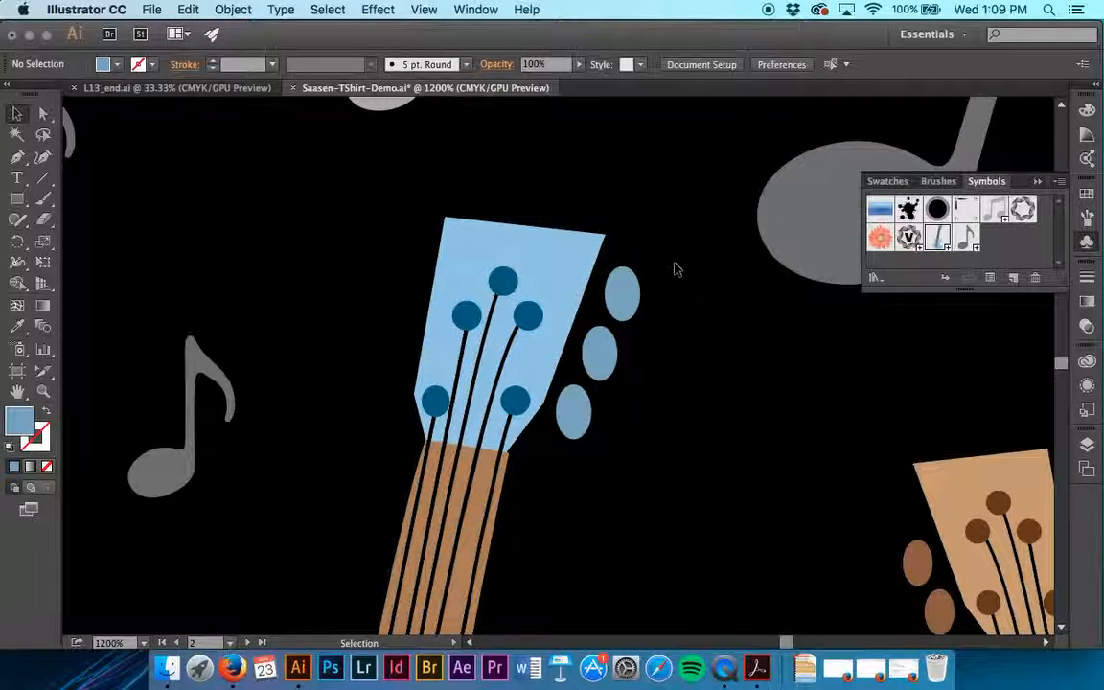
Zoom out to 300% to show both guitars and the surrounding notes, and save the T-shirt document
key("super+minus")
key("super+minus")
key("super+minus")
key("super+minus")
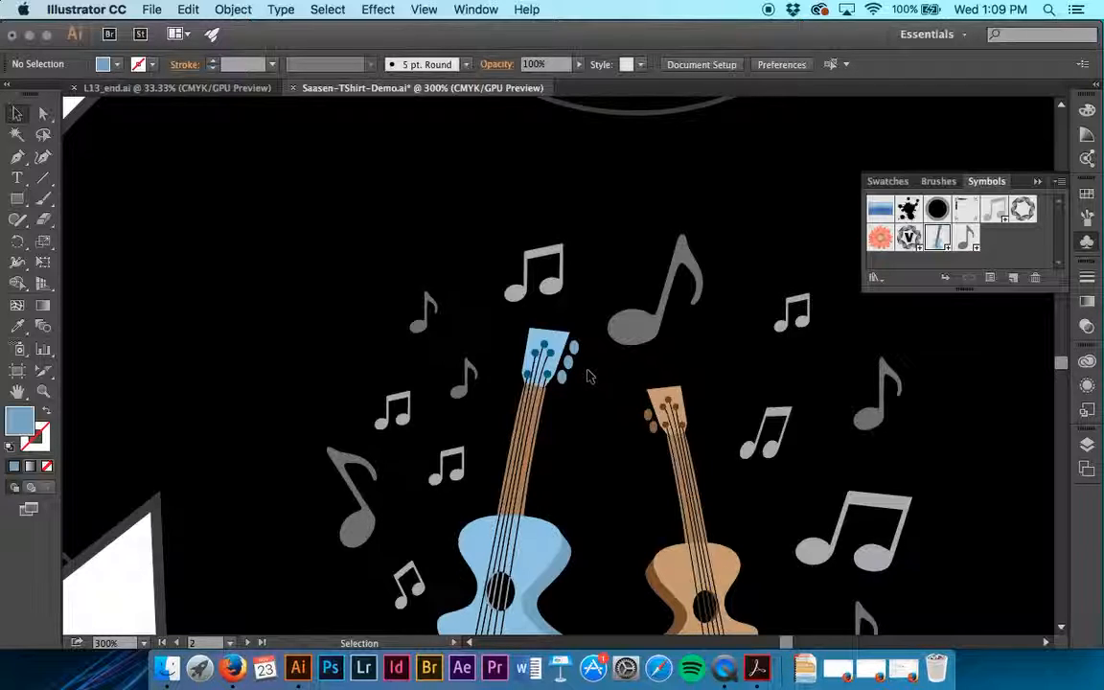
key("super+s")
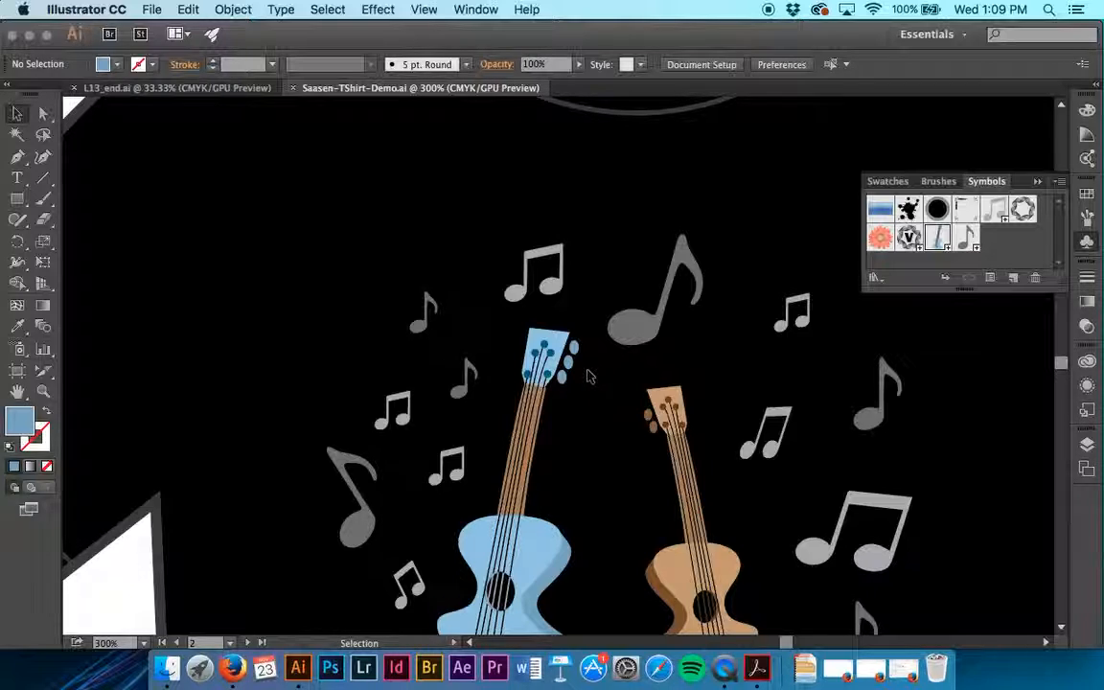